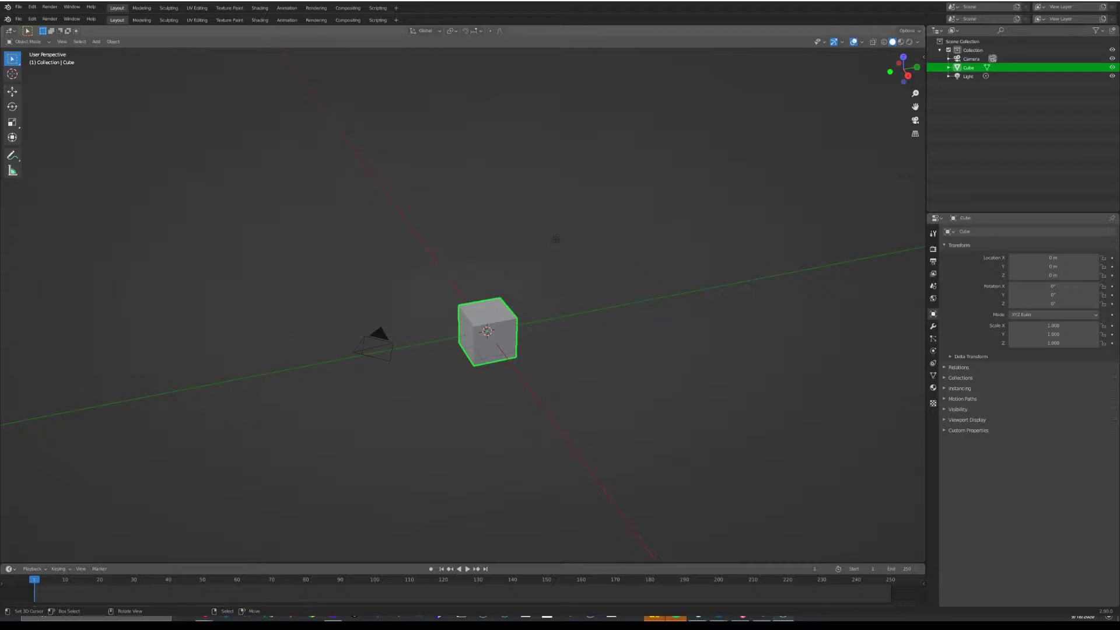
Enter Edit Mode on the default cube and scale it down along Z into a flat slab
middle_drag(525, 385, 369, 323)
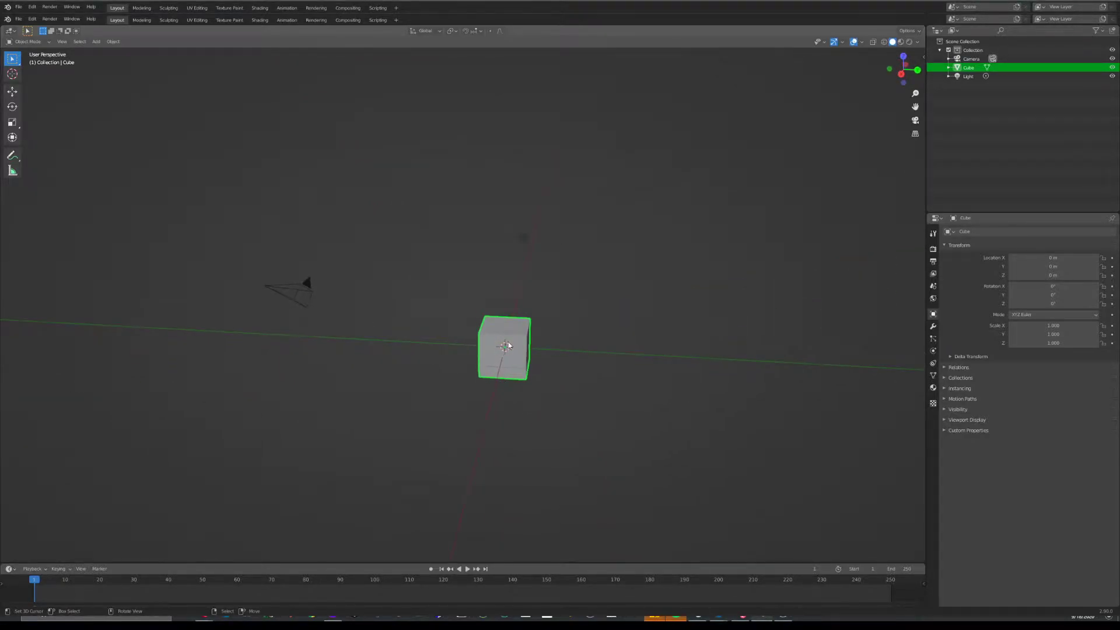
middle_drag(508, 346, 537, 348)
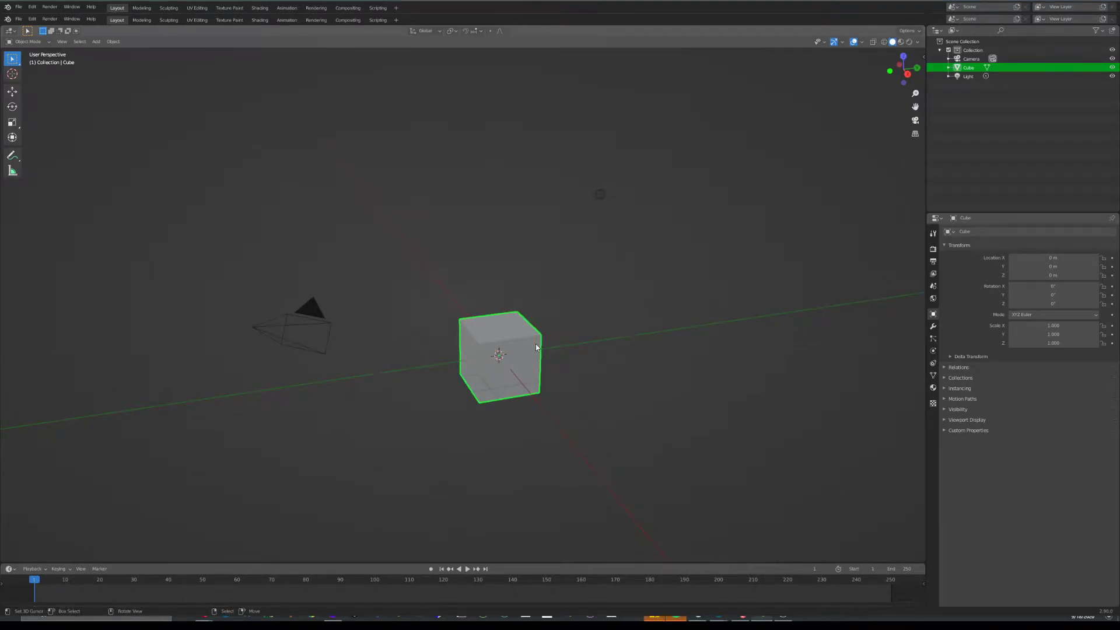
middle_drag(524, 334, 464, 341)
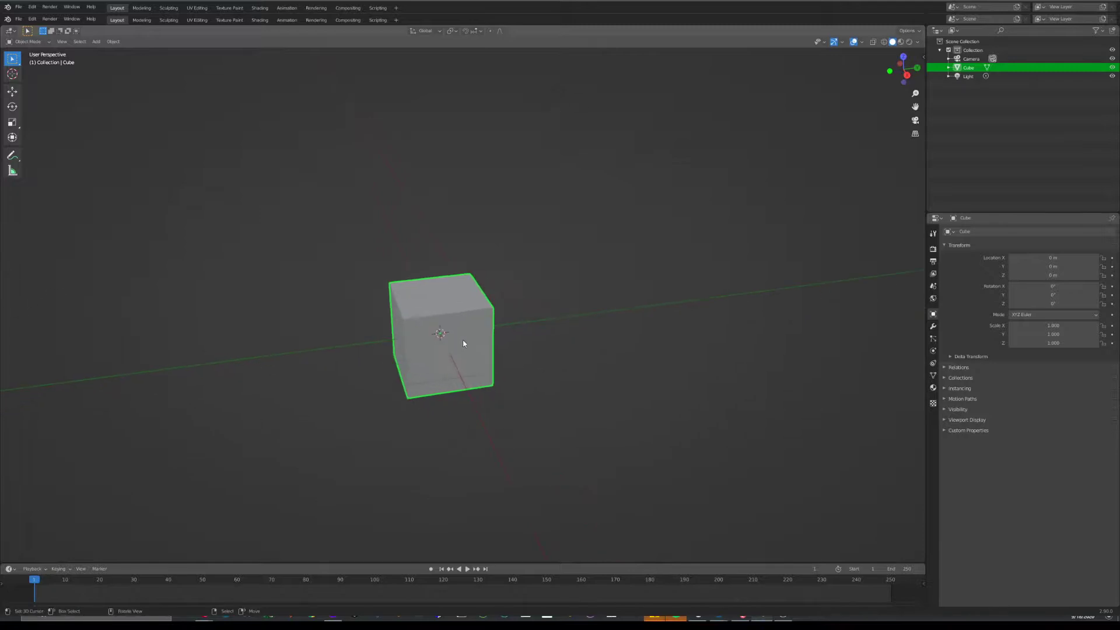
key(Tab)
middle_drag(446, 284, 512, 265)
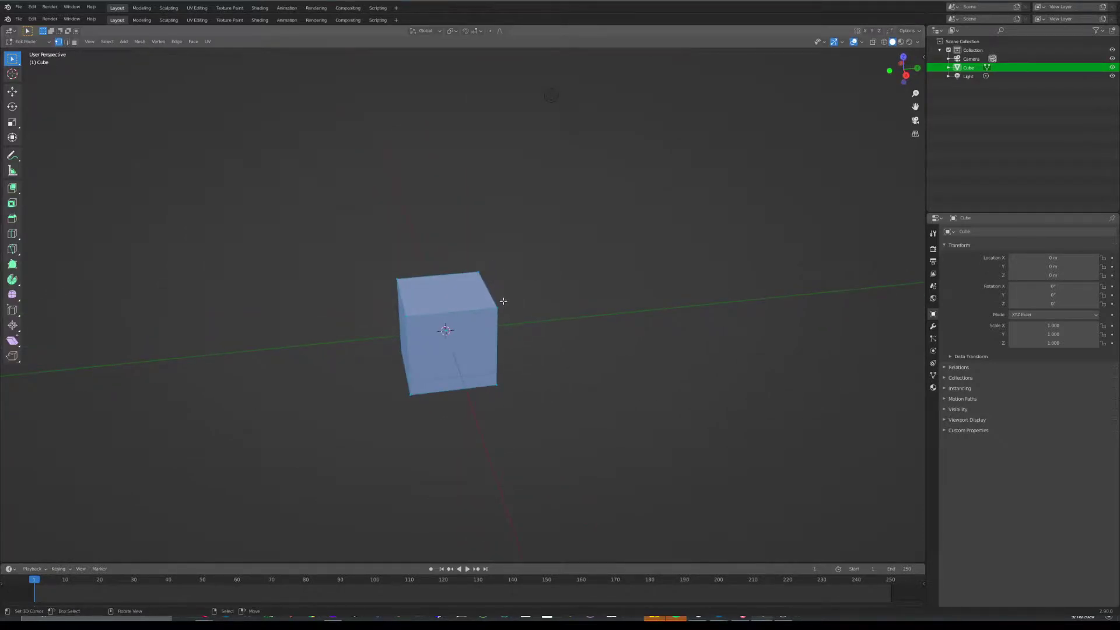
key(s)
key(z)
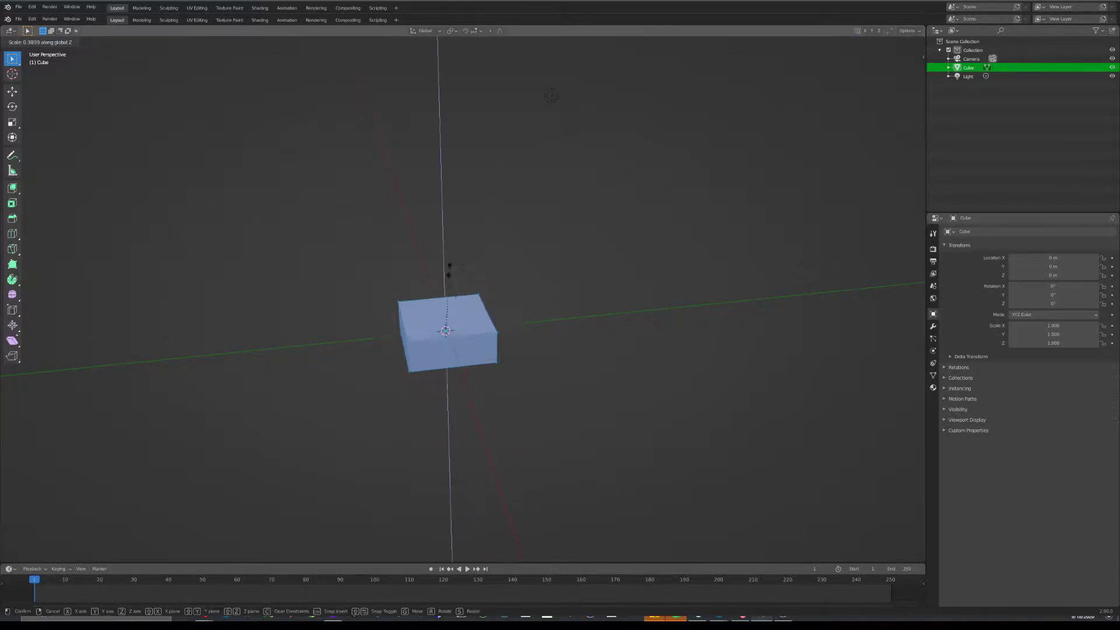
click(446, 290)
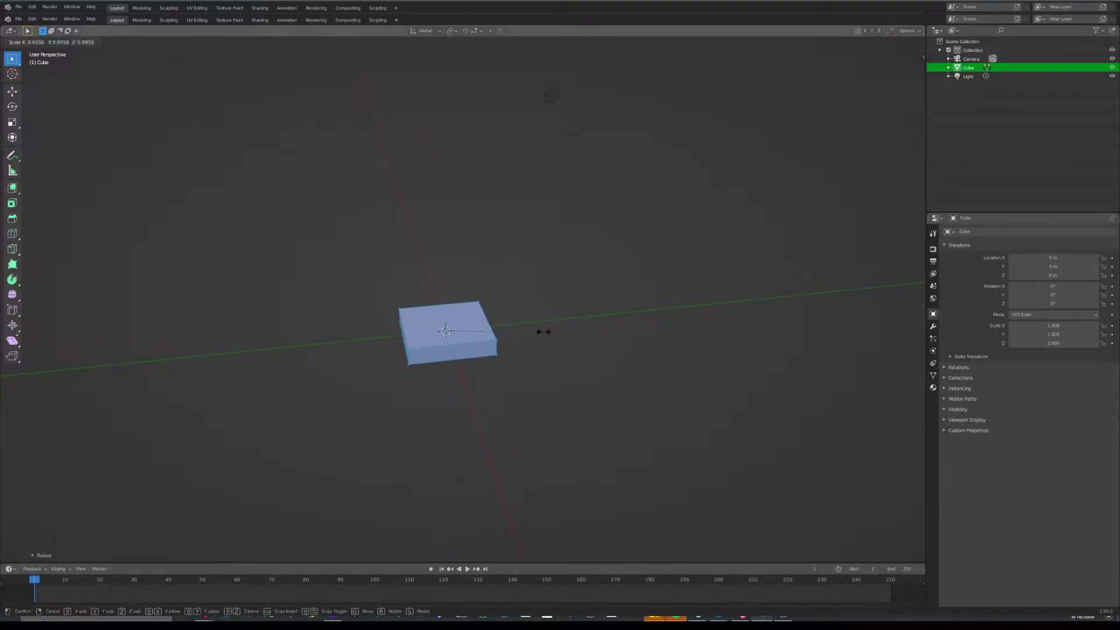
Switch to face selection, select the slab's top face and inset it to leave an even border
scroll(583, 327, up, 4)
key(ctrl+Tab)
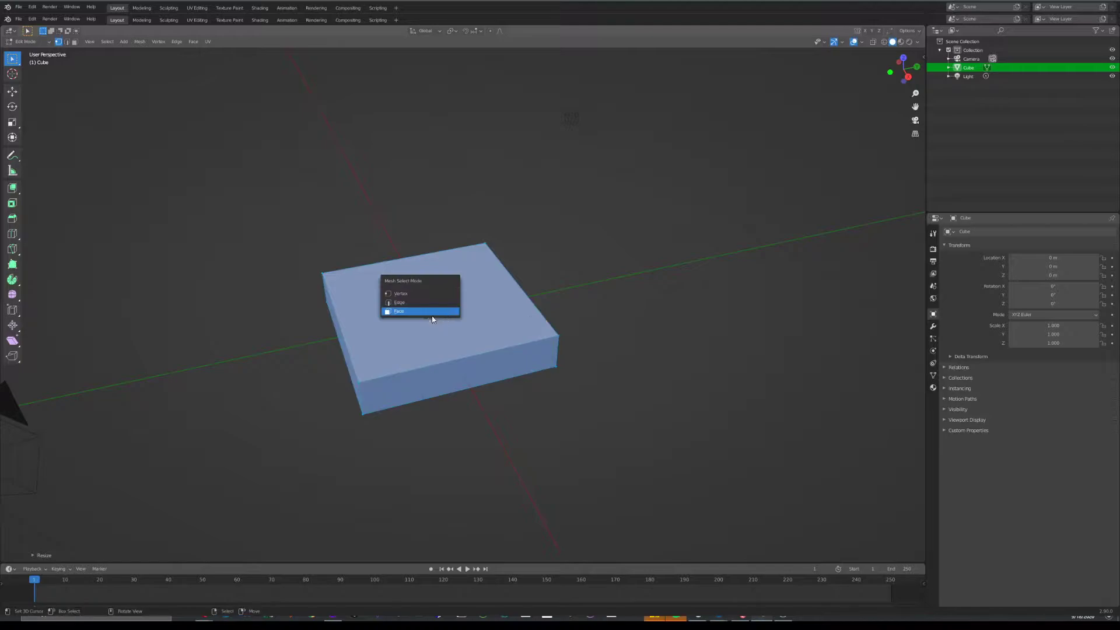
click(434, 313)
right_click(437, 315)
middle_drag(633, 304, 603, 307)
key(i)
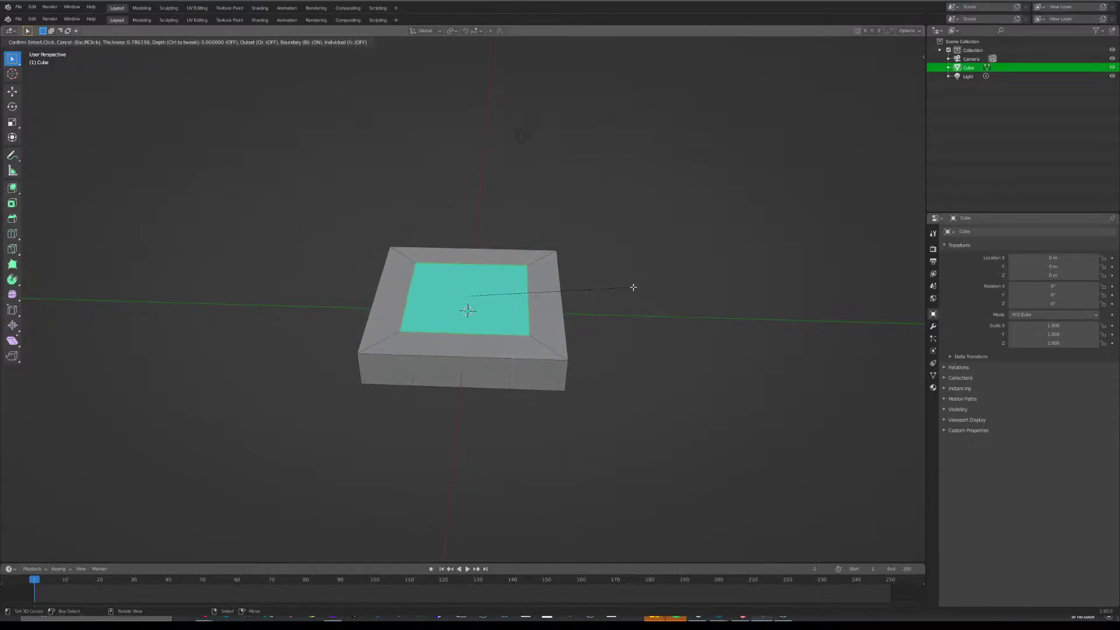
click(635, 282)
Extrude the inset face upward to form the tower's tall central column
middle_drag(635, 283, 570, 304)
scroll(570, 304, down, 3)
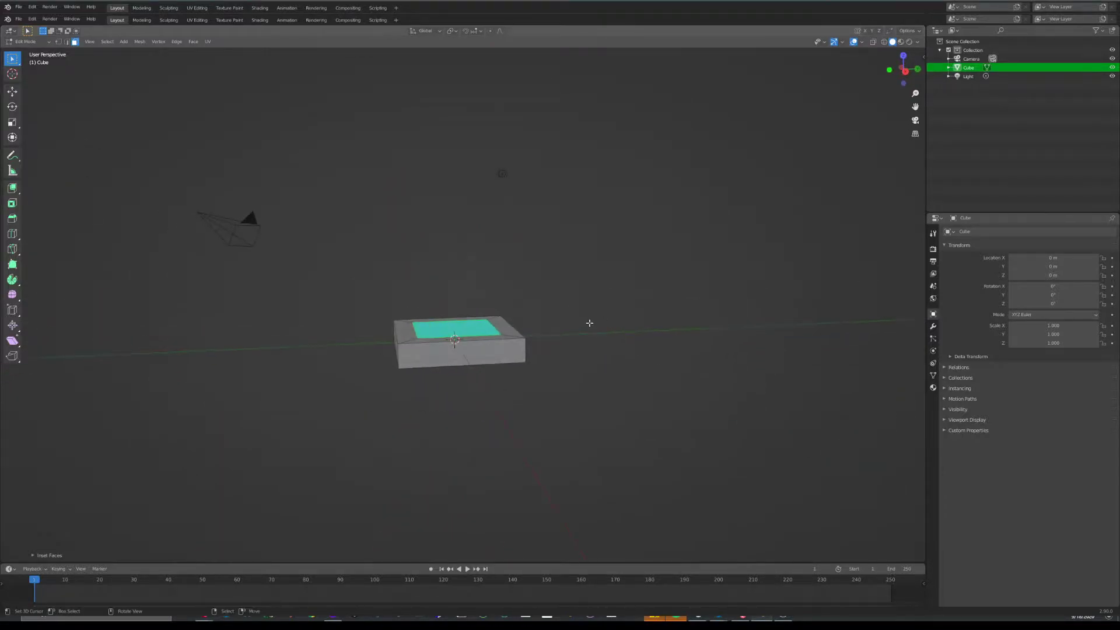
key(e)
click(576, 220)
shift+middle_drag(573, 224, 579, 260)
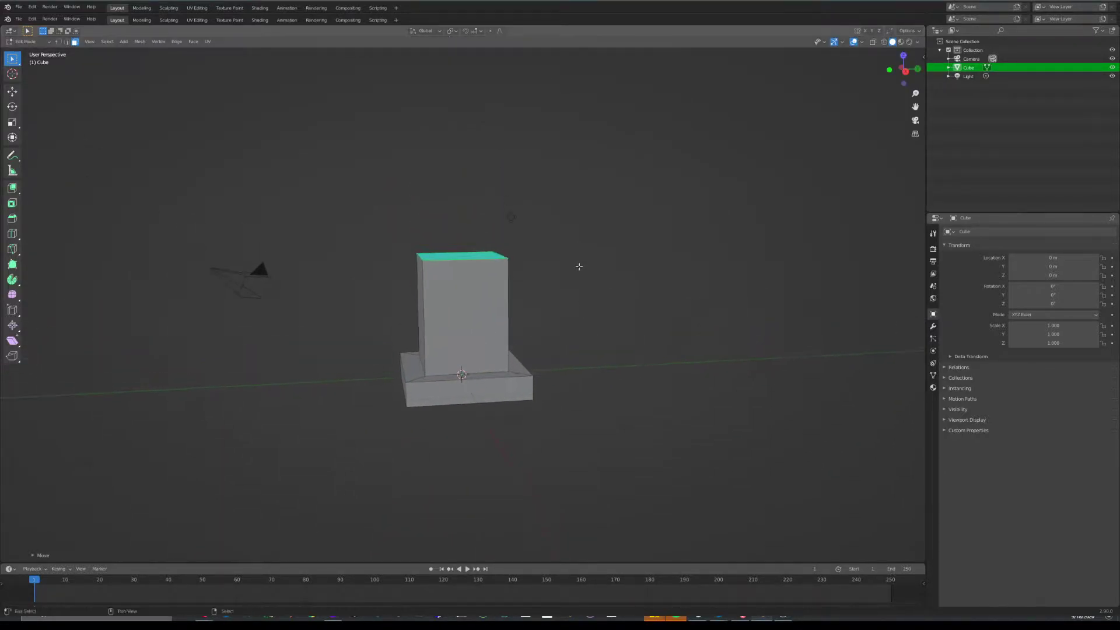
Widen the column's top into an overhanging cap, extruding its face and adjusting the height along Z
key(s)
click(644, 269)
key(e)
click(643, 268)
key(g)
key(z)
click(642, 253)
scroll(620, 255, up, 3)
middle_drag(620, 257, 569, 278)
key(g)
key(z)
click(639, 279)
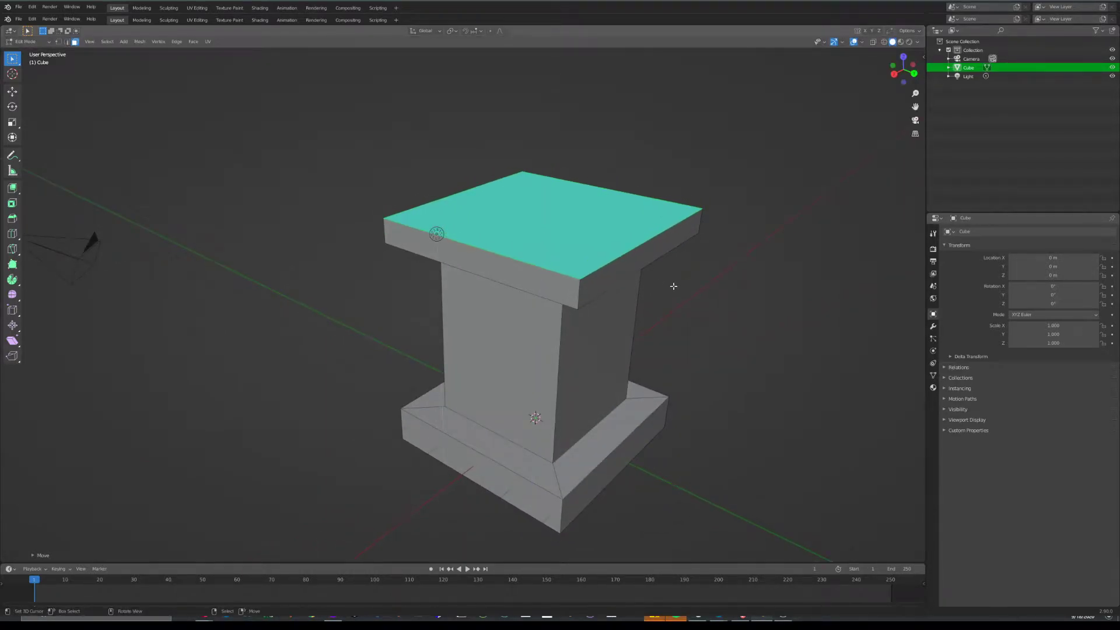
Shape the cap with a flared underside and extrude its top face upward to thicken the straight upper band
key(e)
right_click(700, 294)
key(s)
click(684, 279)
middle_drag(684, 279, 615, 304)
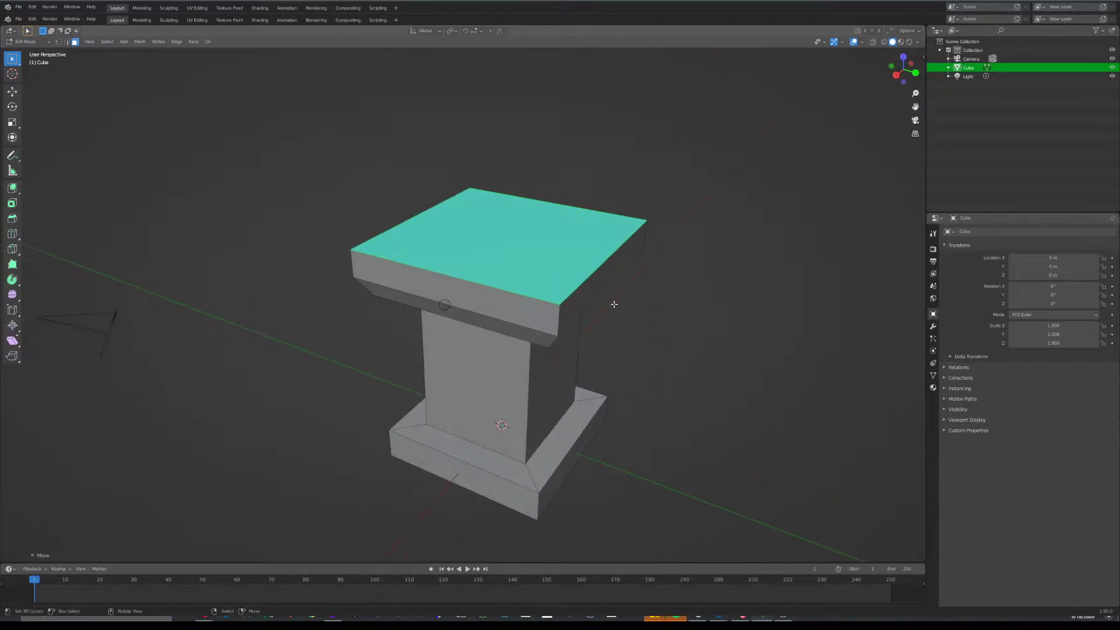
key(e)
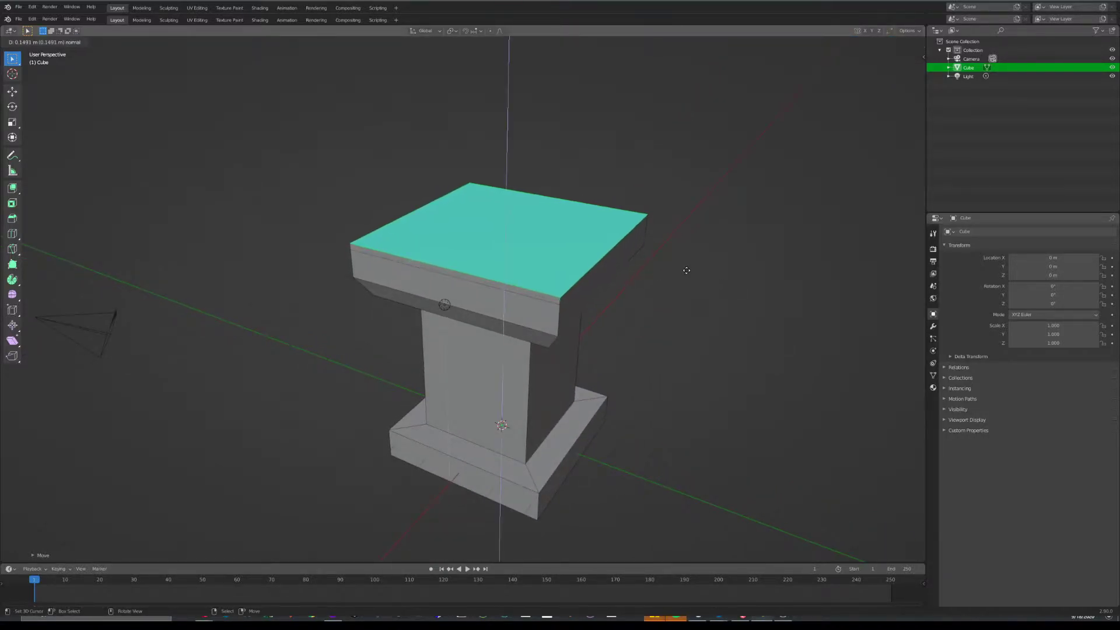
click(680, 263)
middle_drag(724, 271, 592, 274)
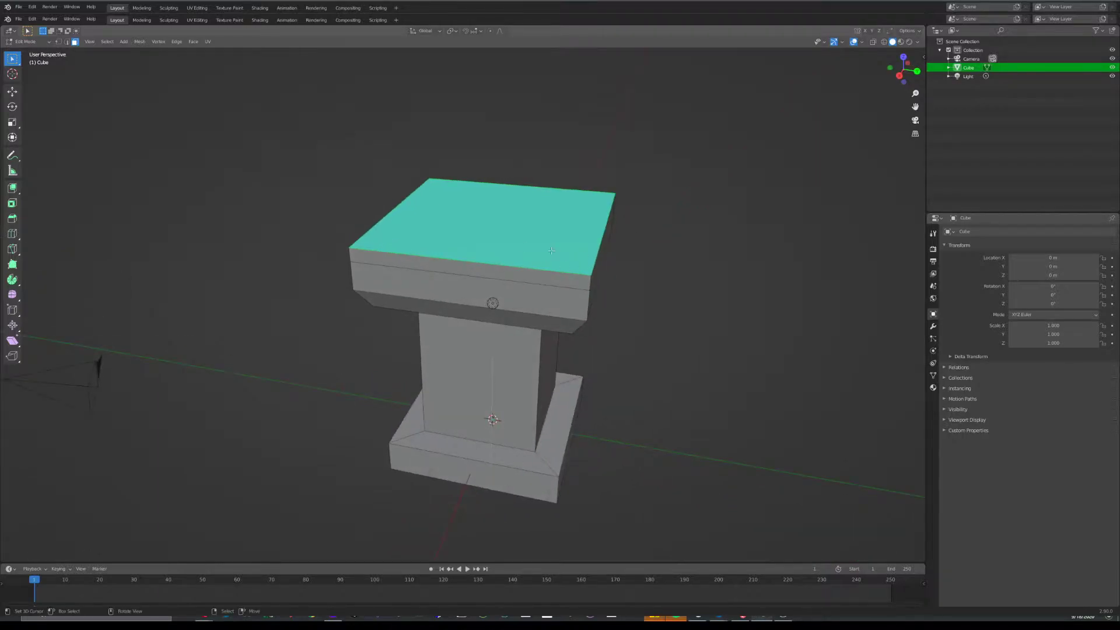
Inset the cap's top face and extrude it downward along Z to form a recessed platform with a rim
key(i)
click(681, 261)
key(e)
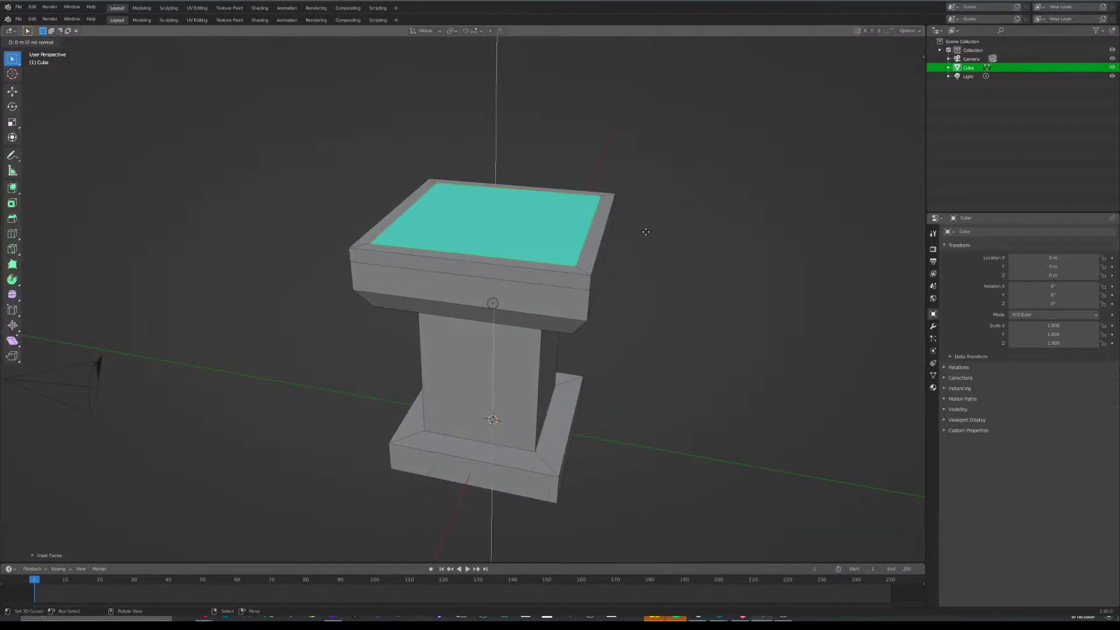
right_click(636, 199)
key(g)
key(z)
click(632, 209)
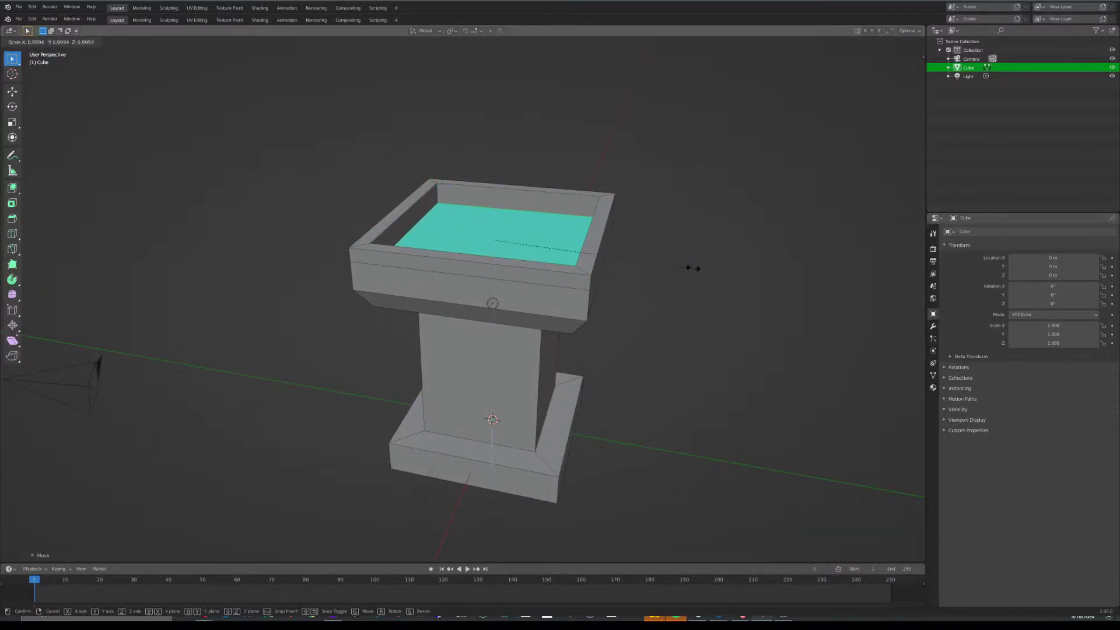
Select the faces of the tower's base slab and scale them outward to widen the base
middle_drag(630, 336, 652, 287)
scroll(583, 385, down, 1)
shift+middle_drag(561, 429, 605, 275)
right_click(545, 322)
mouse_move(542, 305)
middle_down()
mouse_move(547, 332)
mouse_move(554, 294)
middle_up()
alt+shift+right_click(460, 307)
alt+shift+right_click(480, 320)
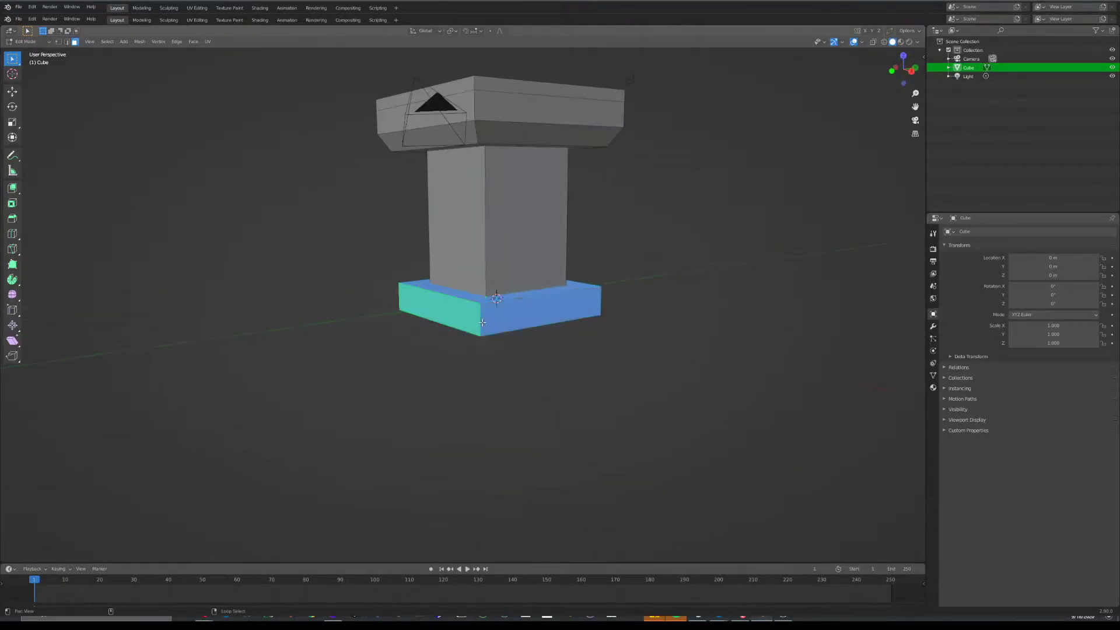
middle_drag(648, 242, 620, 234)
key(g)
key(Escape)
key(s)
click(674, 318)
Move the selected base faces along Z to adjust the base's height
key(g)
key(z)
click(665, 304)
middle_drag(663, 280, 670, 338)
Return to Object Mode, add a new cube and raise it along Z to the top of the tower
key(Tab)
key(shift+a)
click(645, 284)
key(g)
key(z)
click(668, 199)
middle_drag(668, 199, 638, 305)
Scale the new cube down and shift it along X toward the edge of the tower's top
key(s)
click(616, 253)
key(g)
key(x)
click(618, 294)
scroll(640, 320, up, 5)
scroll(638, 304, down, 4)
key(g)
key(x)
click(662, 350)
Refine the cube's size to that of a small battlement block and reposition it along X over the rim
middle_drag(668, 270, 635, 250)
key(s)
click(665, 286)
key(g)
key(x)
click(591, 277)
key(s)
click(655, 273)
Seat the small block on the rim along Z and align it with the rim's outer edge along X
key(g)
key(z)
click(656, 299)
middle_drag(656, 299, 738, 325)
key(g)
key(x)
click(733, 326)
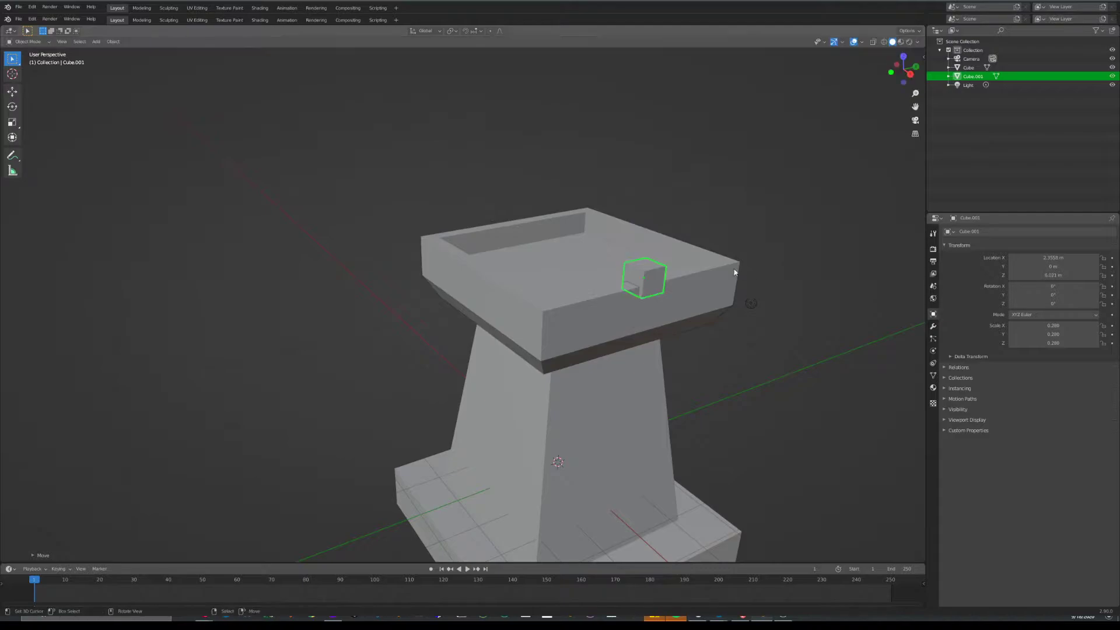
key(shift+d)
key(x)
click(654, 267)
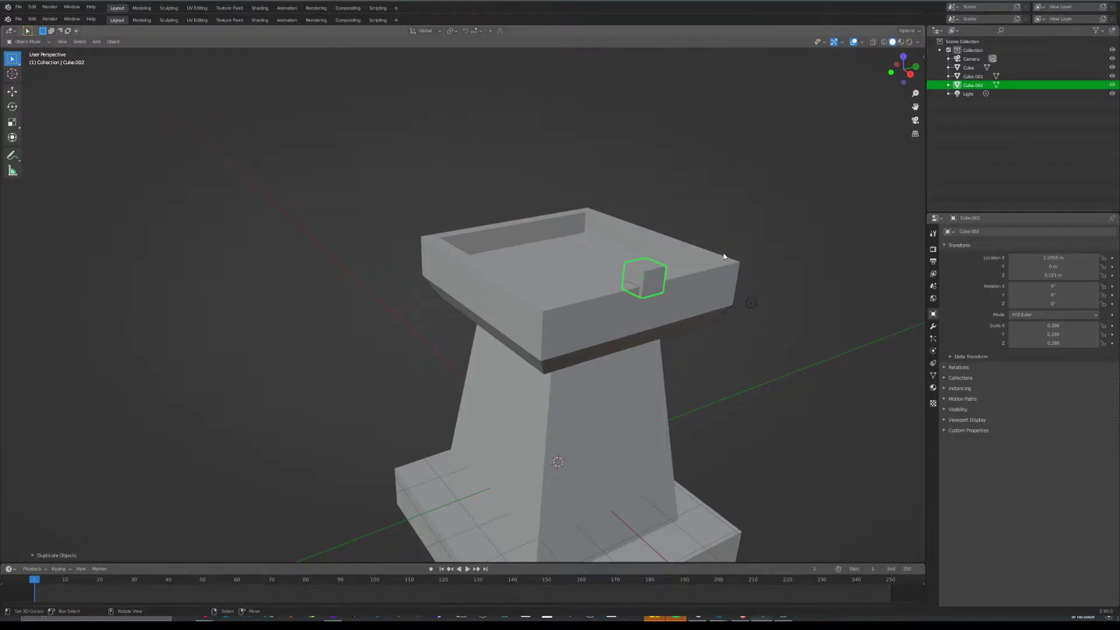
key(Delete)
Move the small block about 2.2 m in the negative Y direction to the rim's corner
click(654, 280)
key(g)
key(y)
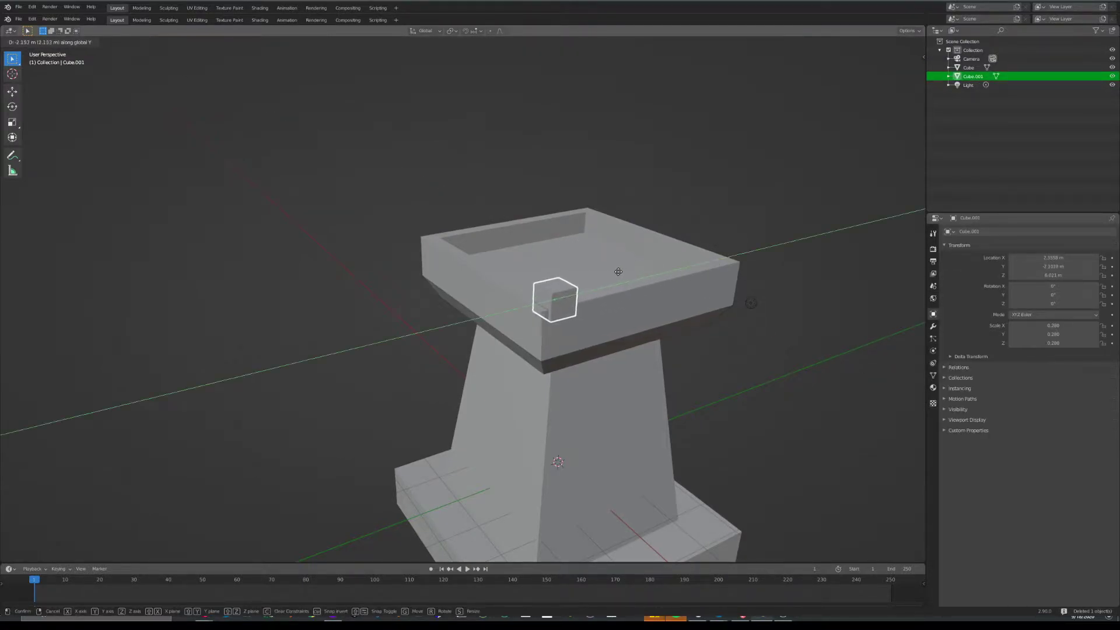
click(619, 271)
middle_drag(619, 271, 615, 289)
Set the small block's origin to the 3D cursor at the centre of the tower
click(602, 304)
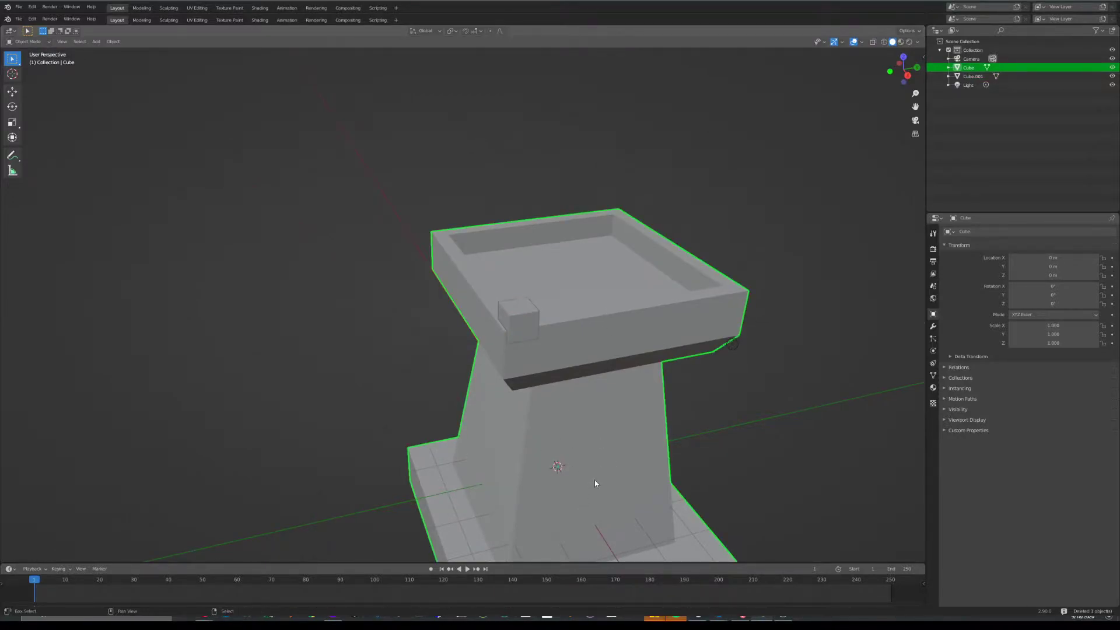
shift+middle_drag(595, 484, 565, 350)
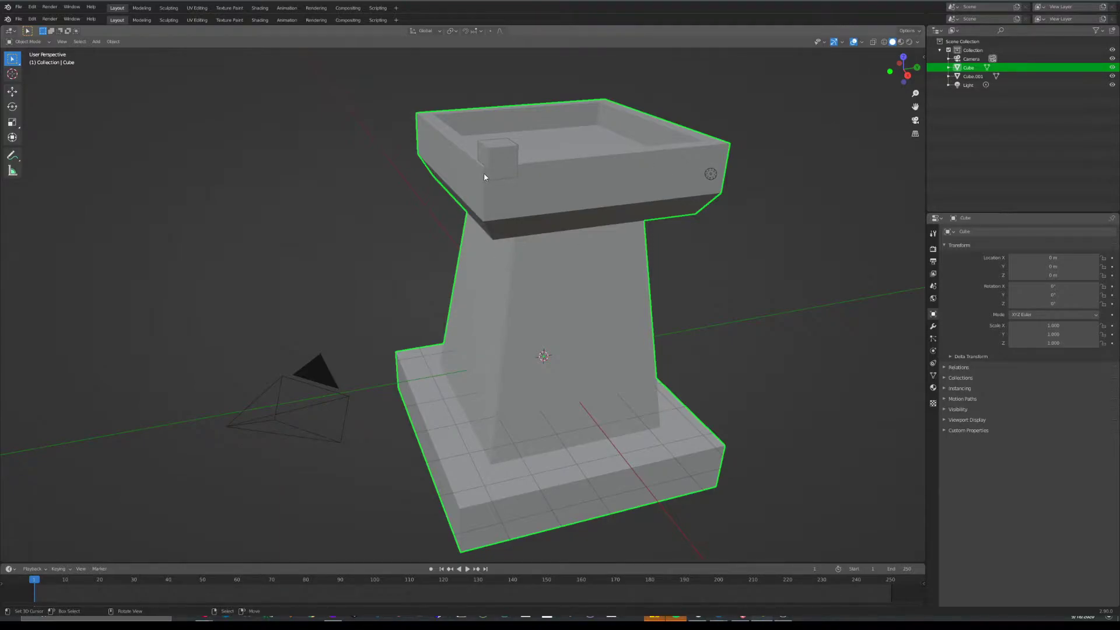
click(504, 155)
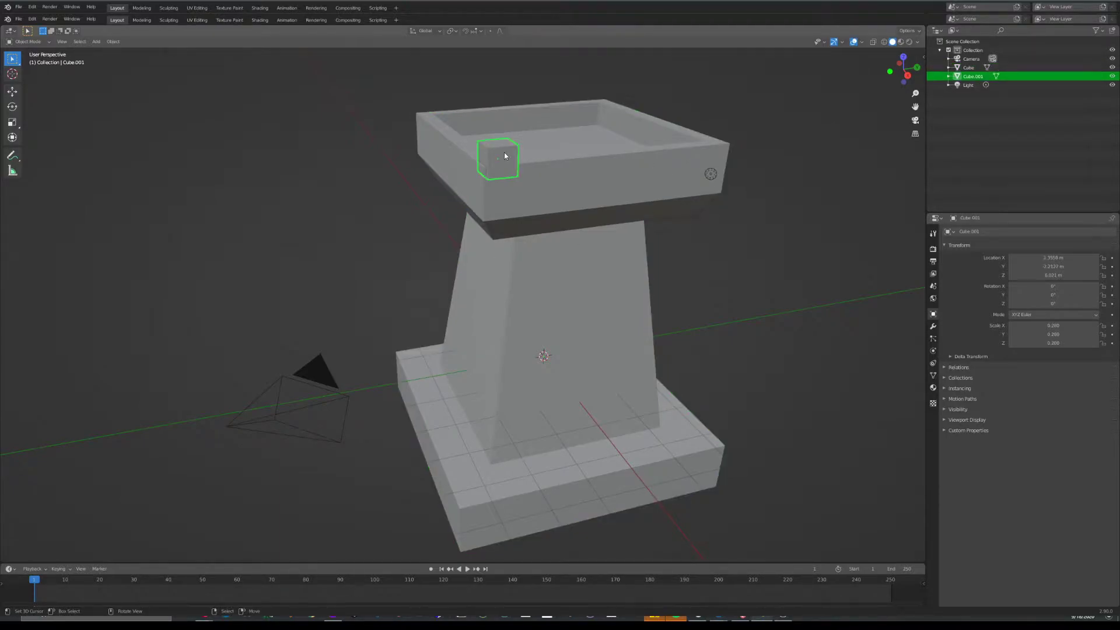
key(shift+ctrl+alt+c)
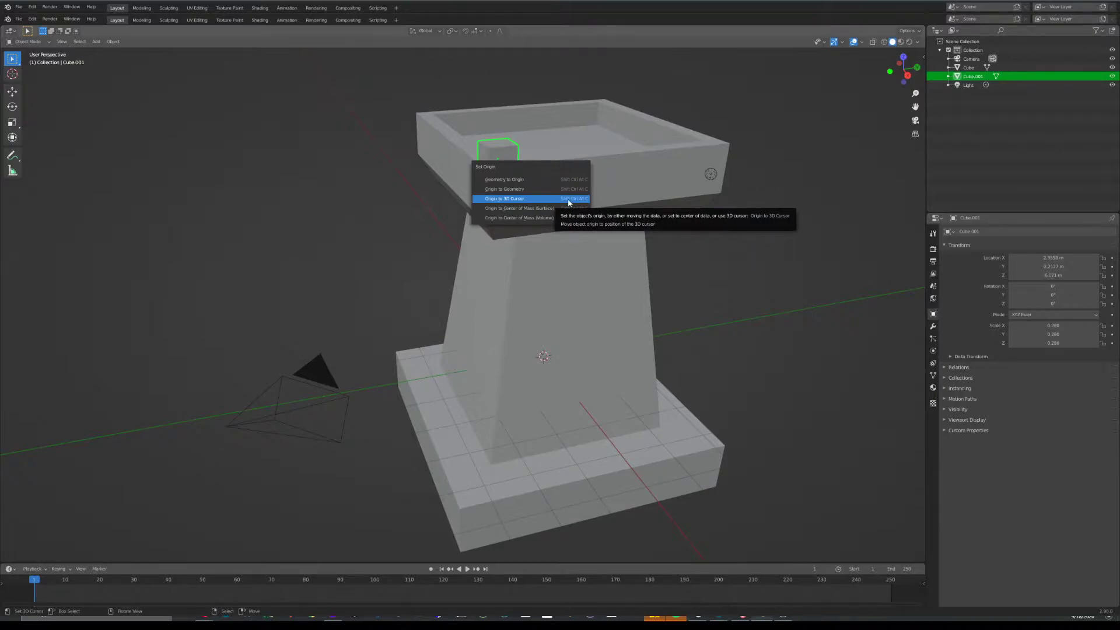
click(568, 202)
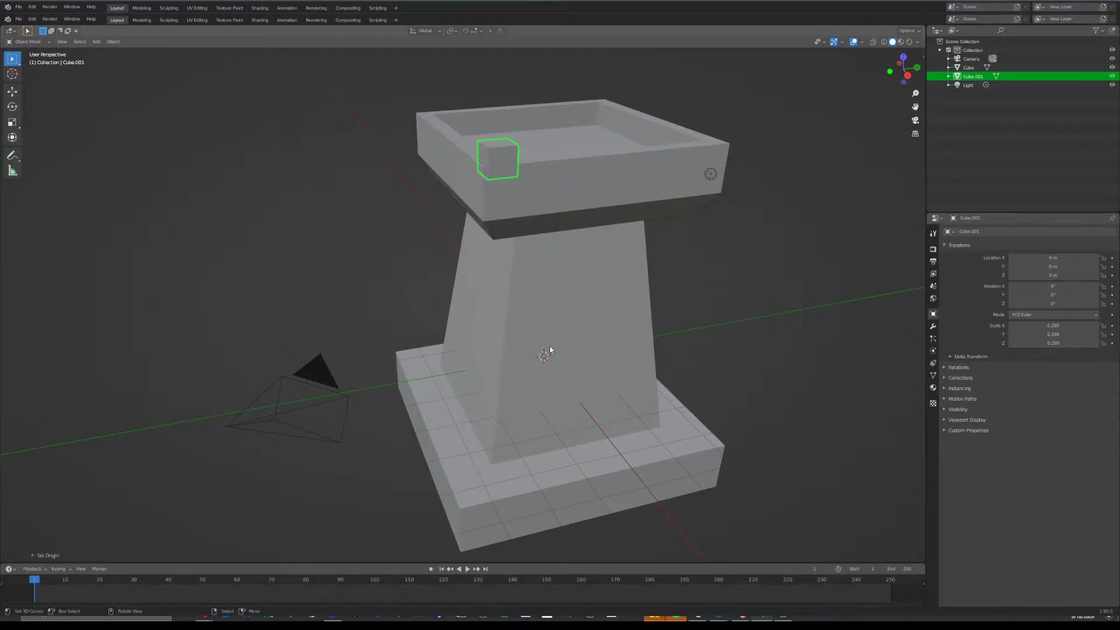
Add a Mirror modifier to the block and enable Y alongside X to place blocks on all four corners
click(933, 326)
click(978, 233)
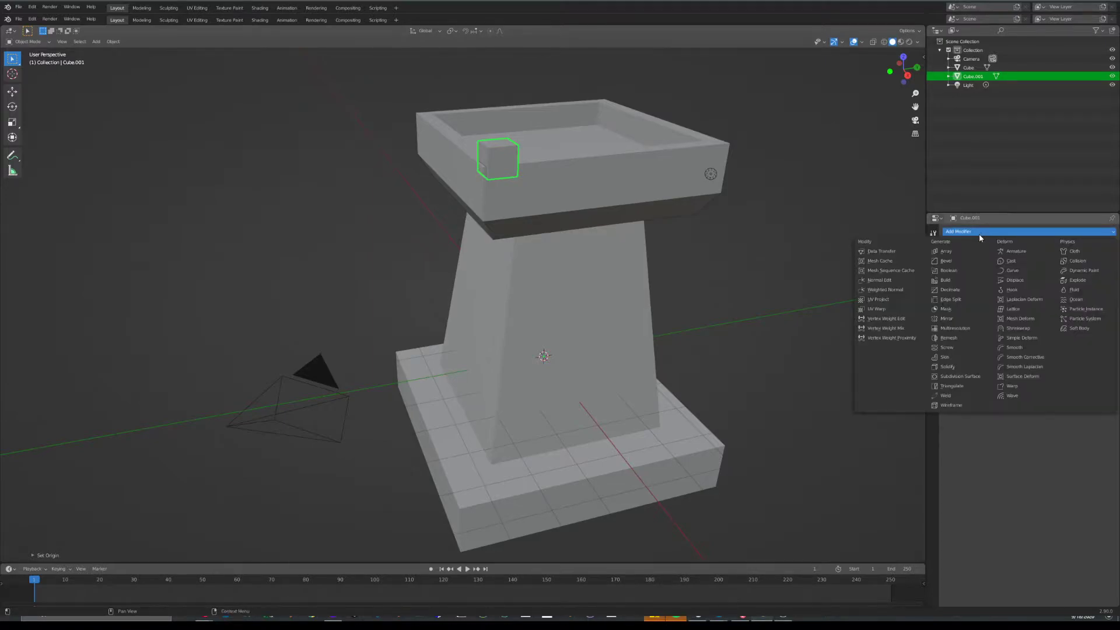
click(963, 321)
middle_drag(613, 222, 522, 208)
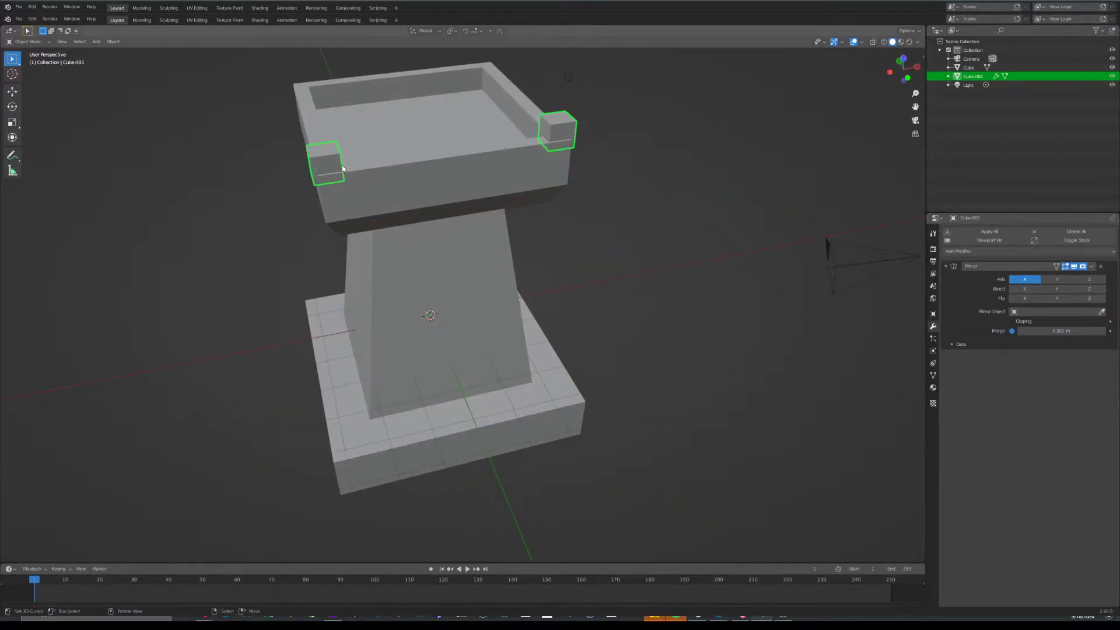
click(1057, 280)
middle_drag(525, 252, 602, 223)
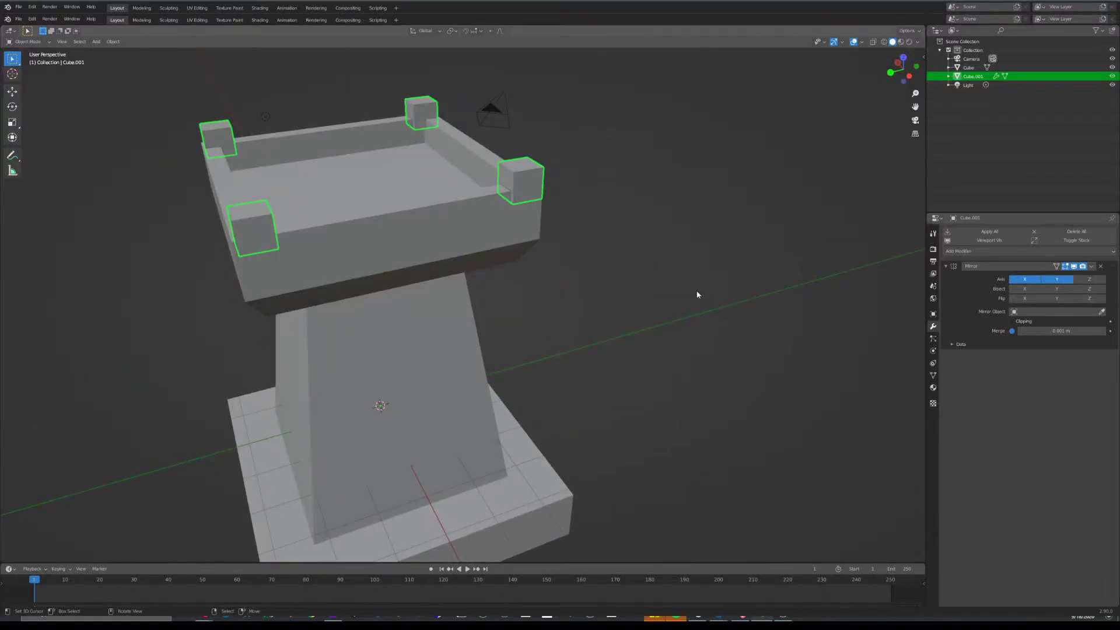
middle_drag(696, 294, 752, 280)
Add an Array modifier to the block and place it above the Mirror modifier in the stack
click(977, 253)
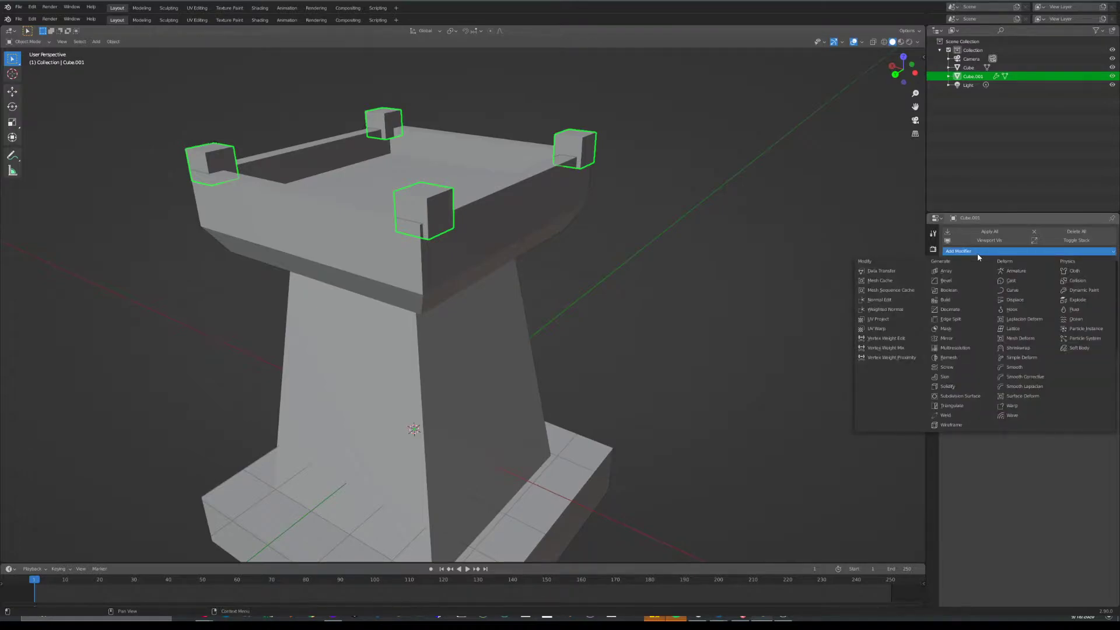
click(946, 271)
scroll(623, 295, down, 3)
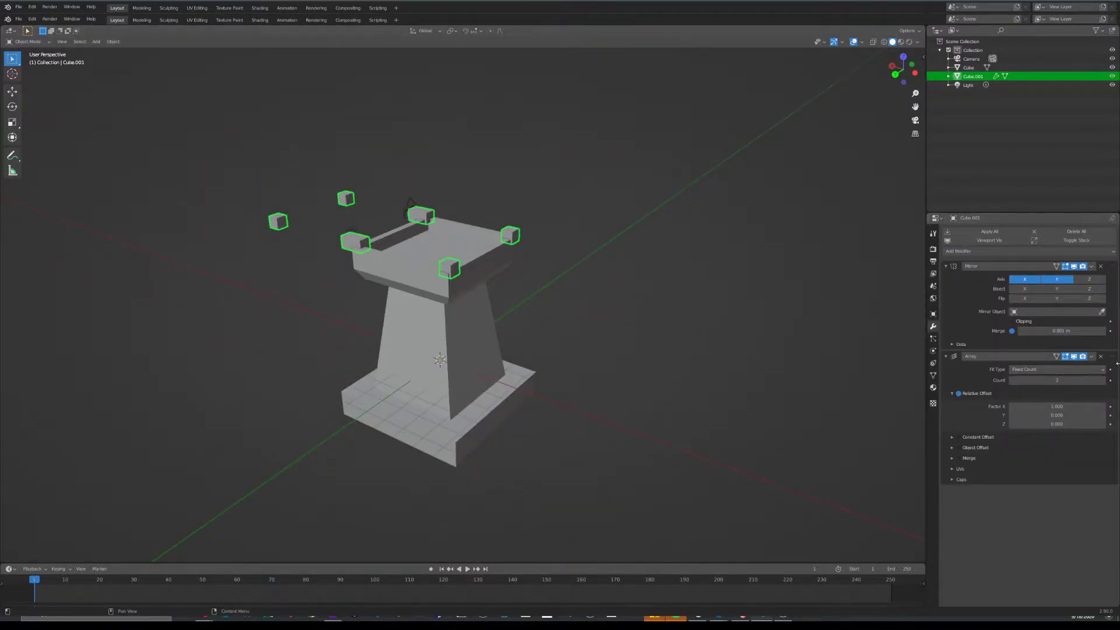
drag(1111, 357, 1101, 262)
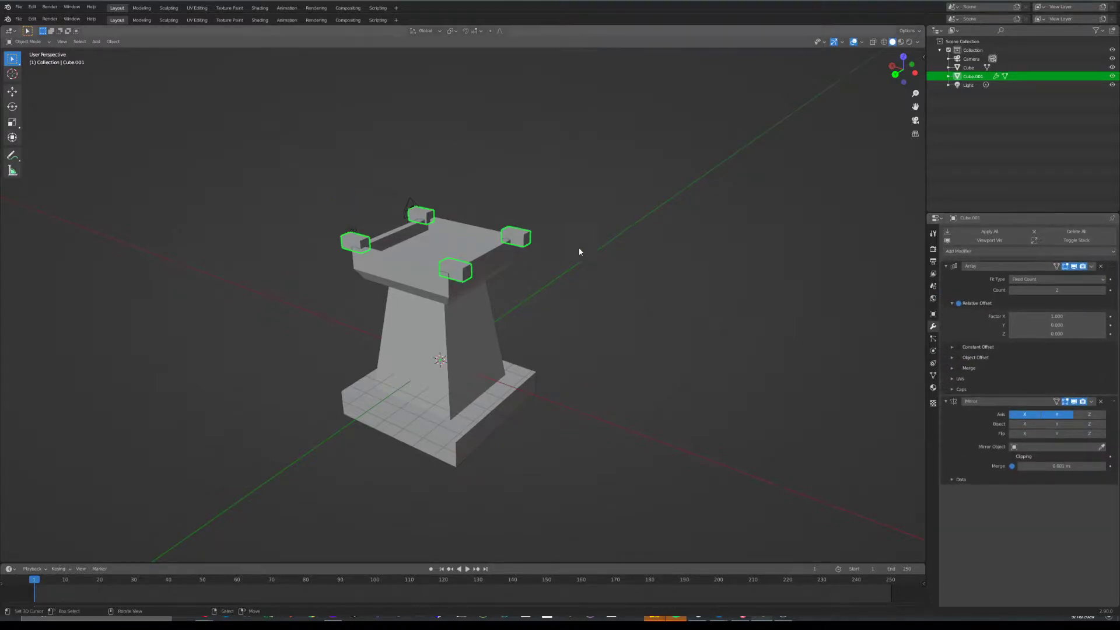
Adjust the Array's relative X offset, trying -2 first, until the blocks are evenly spaced along the two rim edges
scroll(587, 250, up, 2)
drag(1067, 318, 1039, 318)
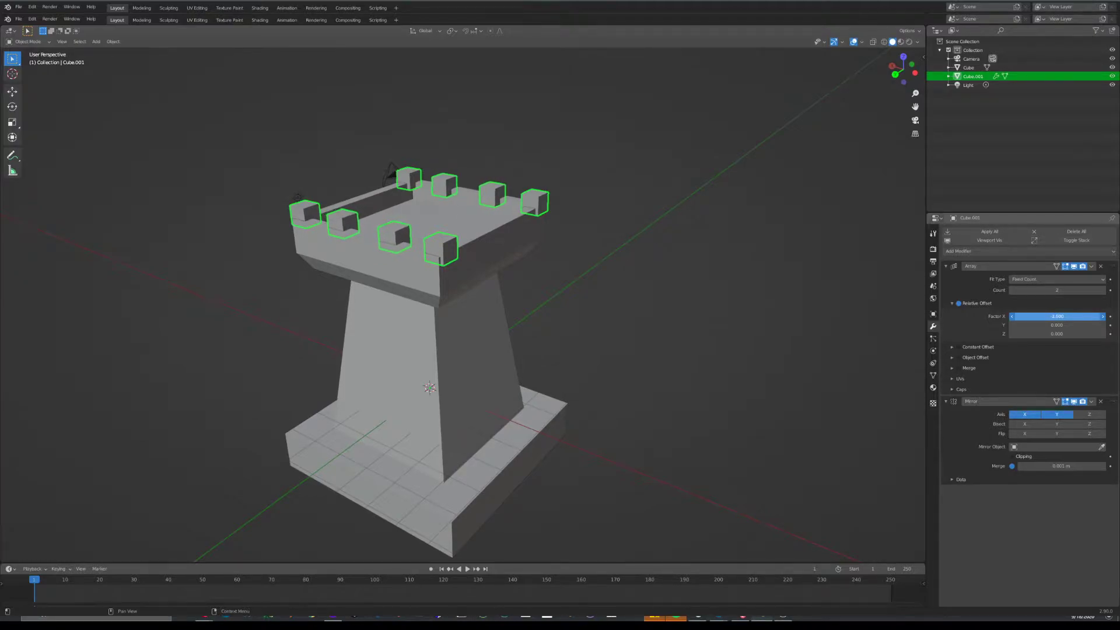
text(-2)
key(Return)
middle_drag(636, 286, 667, 297)
scroll(758, 306, up, 5)
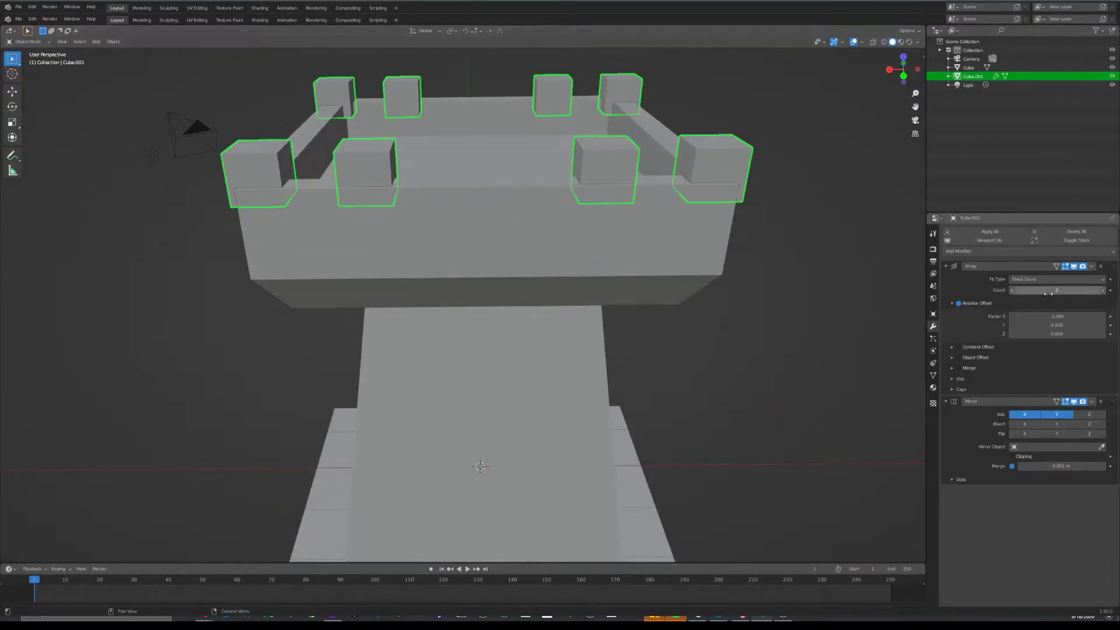
mouse_move(1065, 317)
mouse_down()
mouse_move(1036, 317)
mouse_move(1049, 317)
mouse_up()
middle_drag(750, 287, 361, 299)
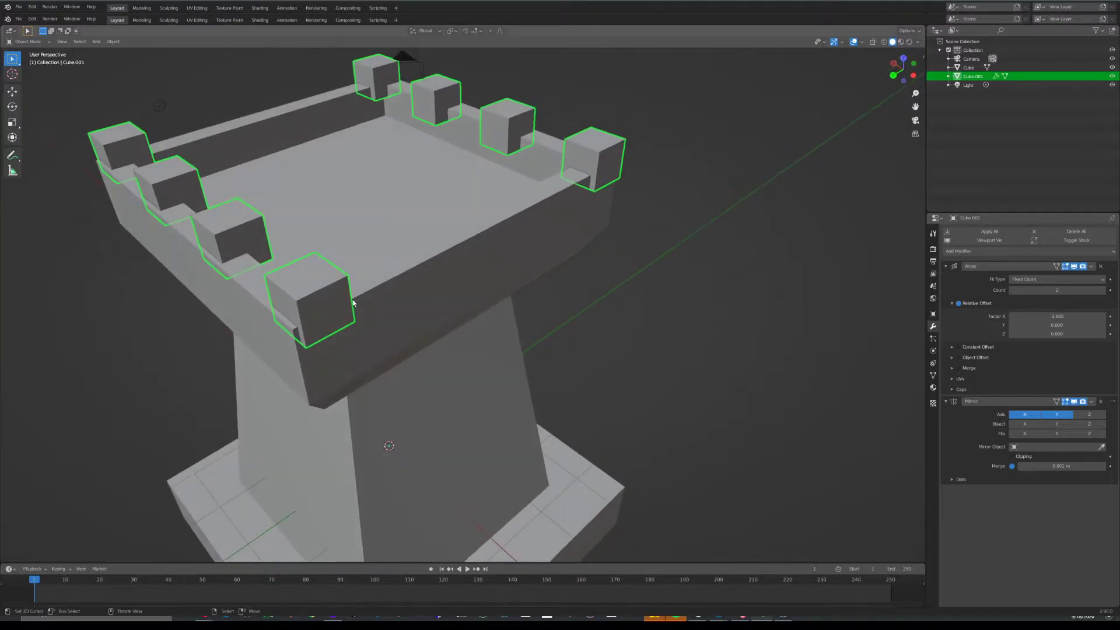
Add a second Array modifier to the battlement block, place it above the Mirror modifier and collapse the Mirror settings
click(967, 251)
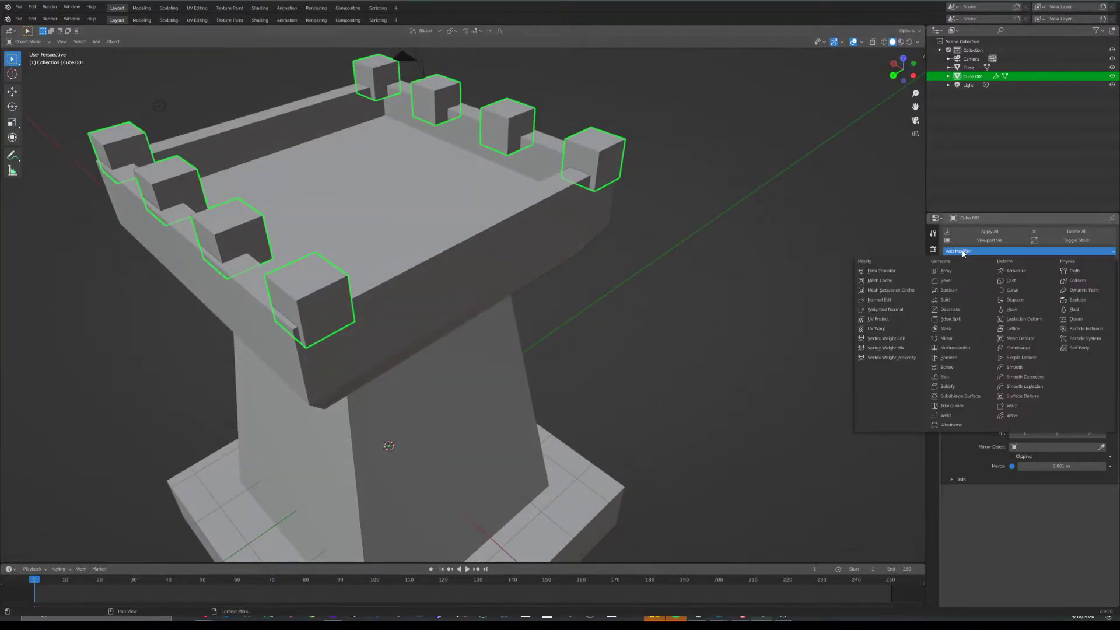
click(942, 270)
scroll(1017, 395, down, 1)
drag(1105, 480, 1104, 388)
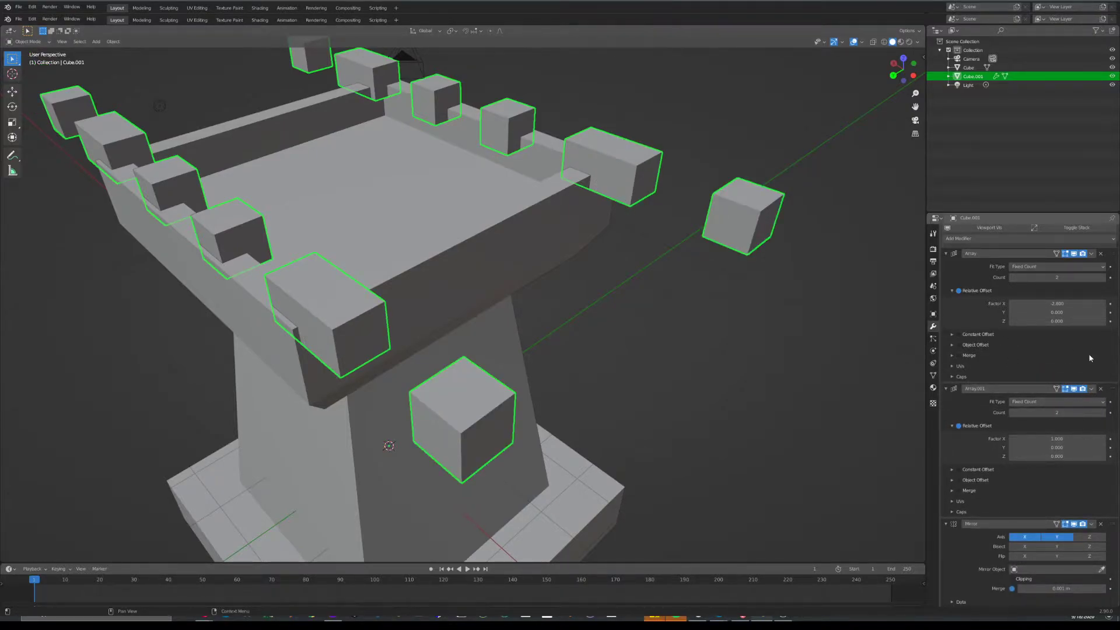
click(946, 525)
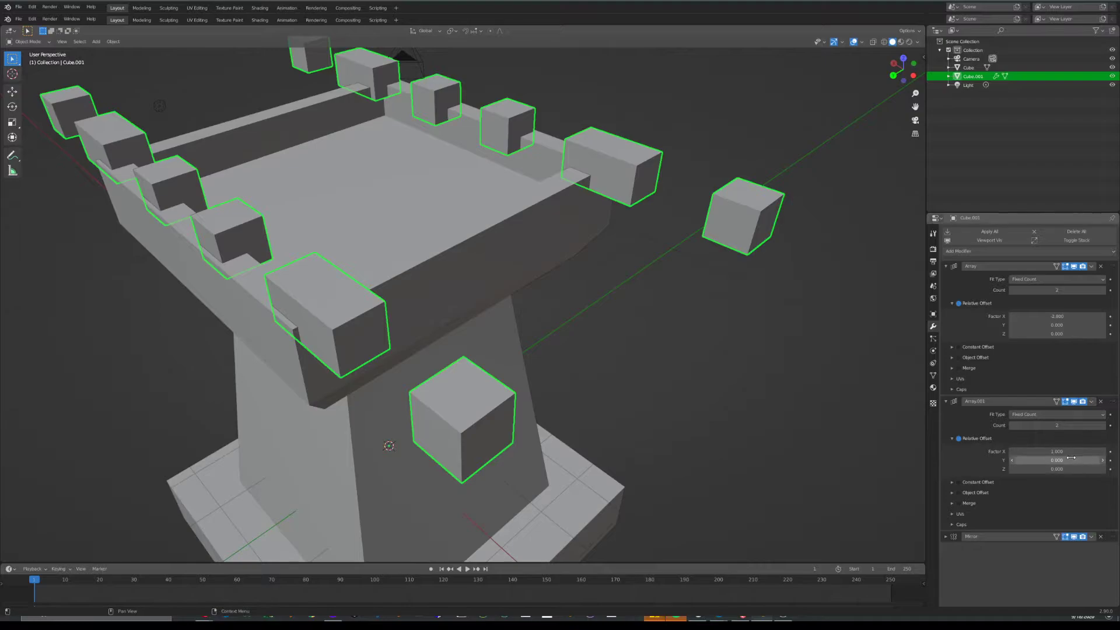
Set the second Array's relative offset to 0 in X and 2 in Y, trying 1 in Y first
click(1071, 452)
text(0)
key(Return)
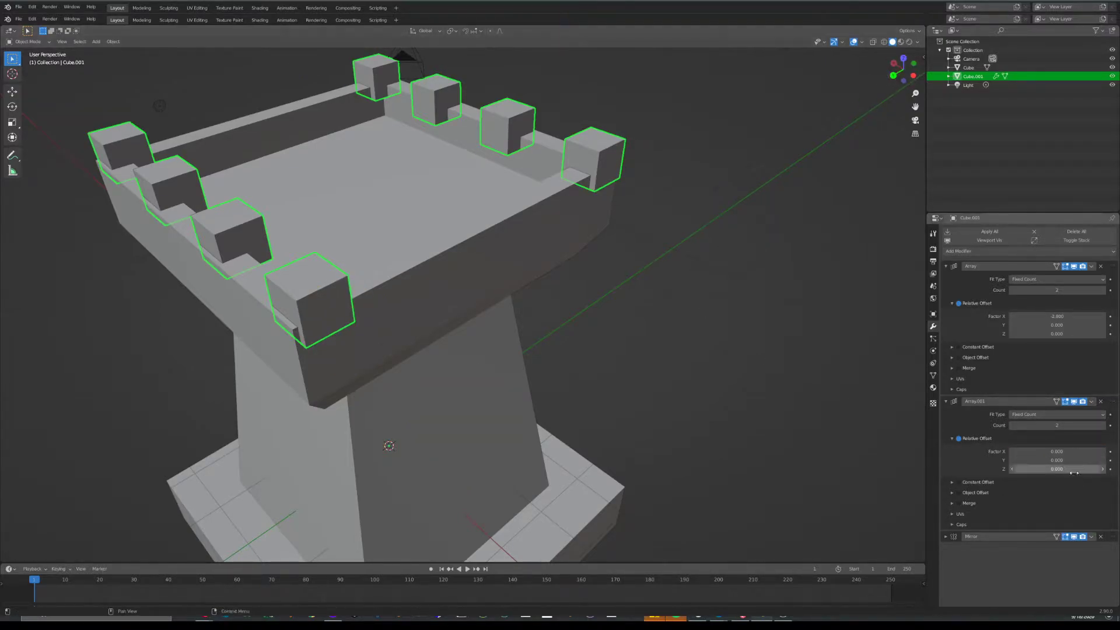
click(1017, 460)
text(1)
key(Return)
click(1059, 461)
text(2)
key(Return)
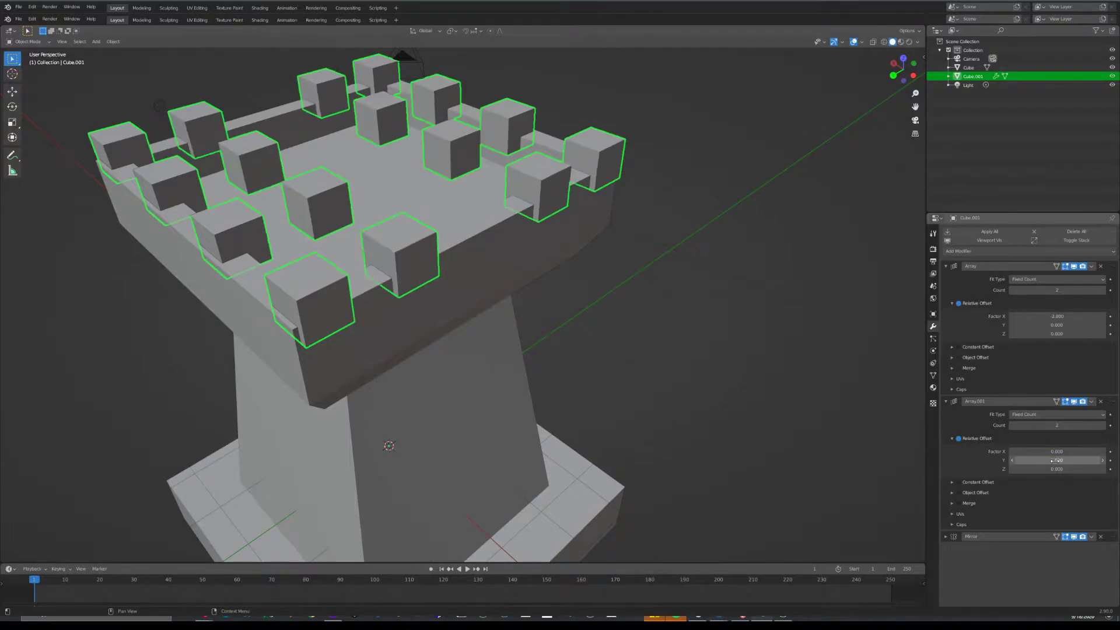
Fine-tune the second Array's relative Y offset until the blocks are evenly spaced along the remaining rim edges
scroll(593, 340, down, 3)
middle_drag(592, 340, 683, 350)
drag(1057, 460, 1052, 460)
middle_drag(792, 403, 698, 357)
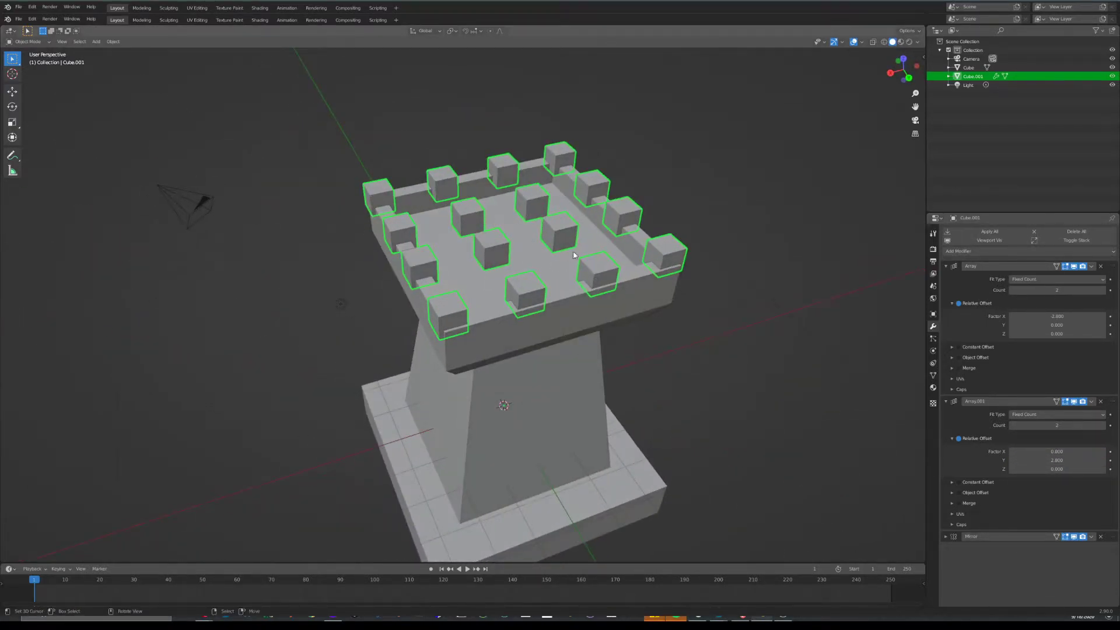
Inset the top face of the original corner block and extrude it upward along Z to form a smaller second tier
middle_drag(587, 269, 626, 251)
key(Tab)
middle_drag(466, 252, 571, 268)
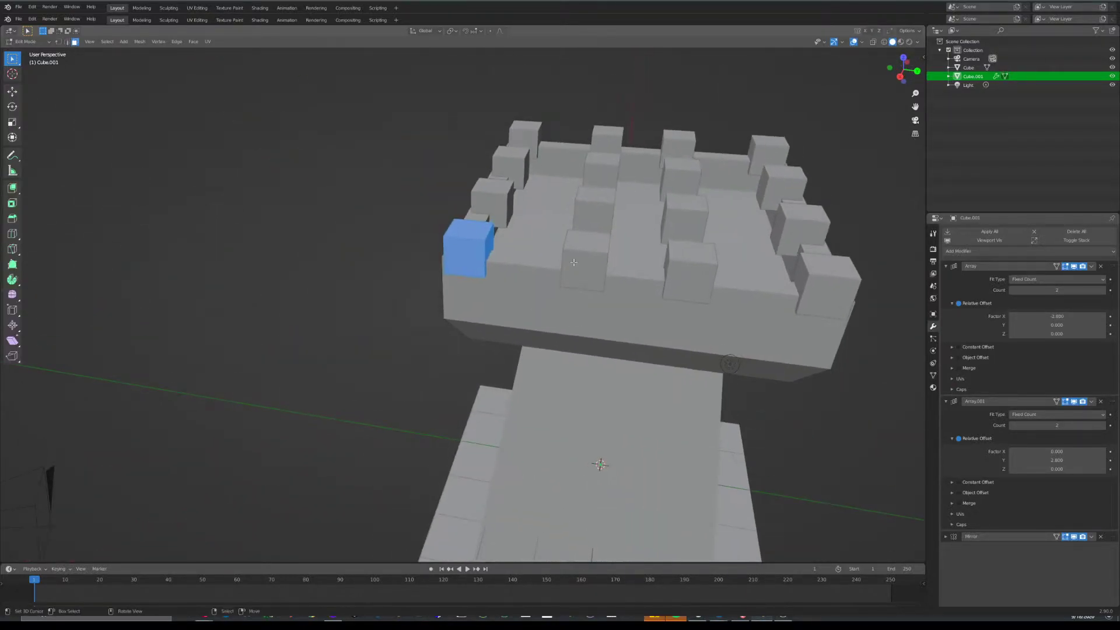
key(g)
right_click(601, 250)
click(469, 239)
scroll(605, 255, up, 3)
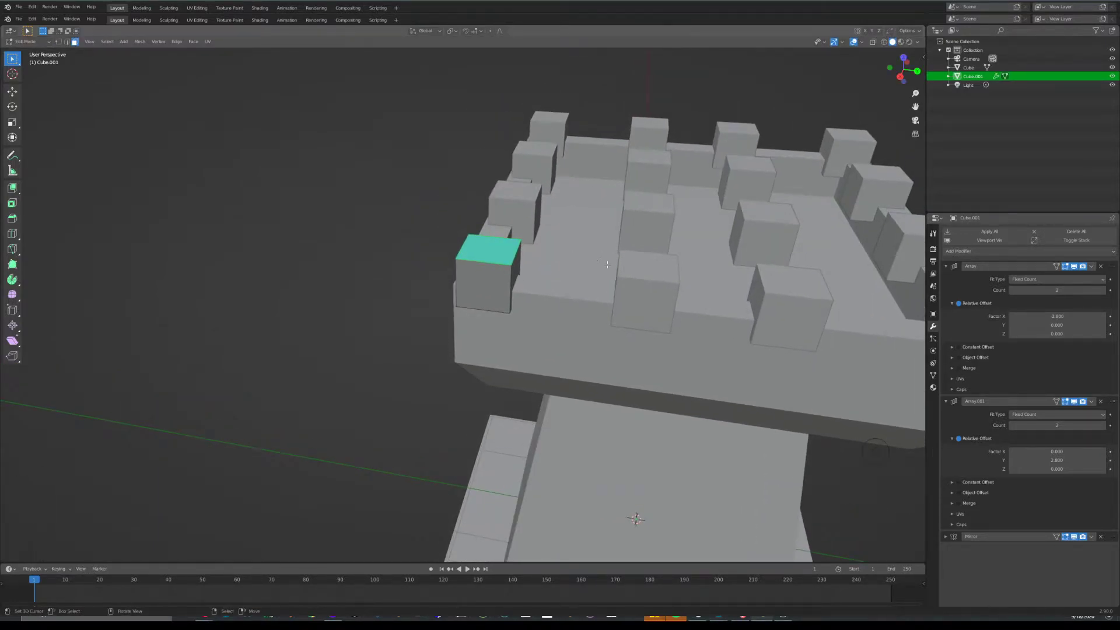
key(s)
click(602, 267)
key(g)
click(601, 266)
key(e)
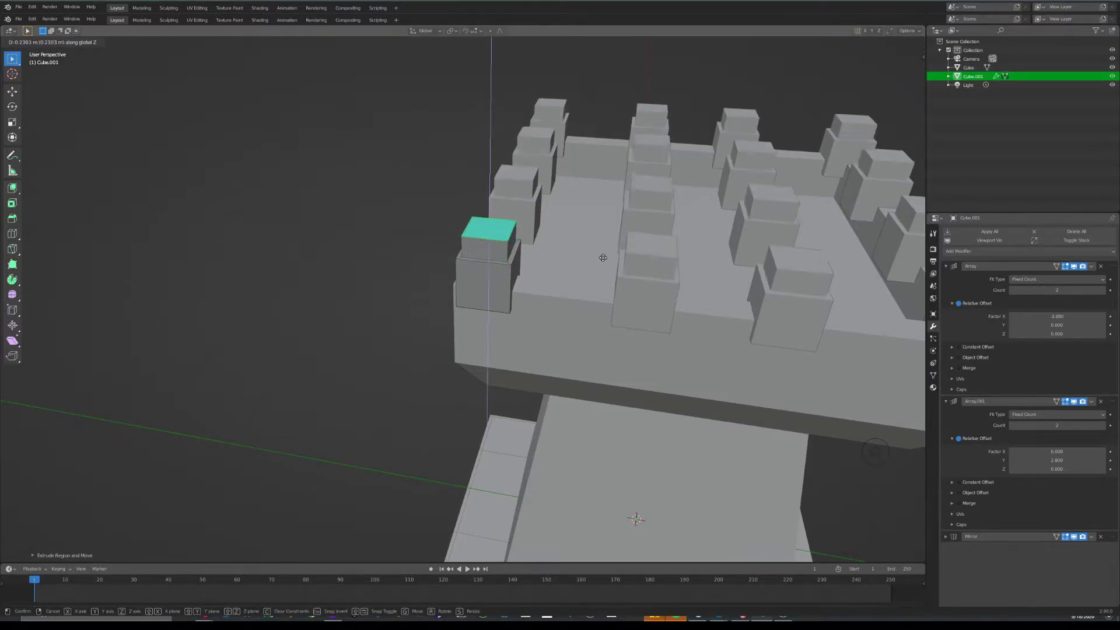
click(605, 243)
Inset the second tier's top face and raise it slightly along Z to form a tapered cap
middle_drag(605, 242, 697, 267)
scroll(697, 267, up, 4)
scroll(697, 267, down, 4)
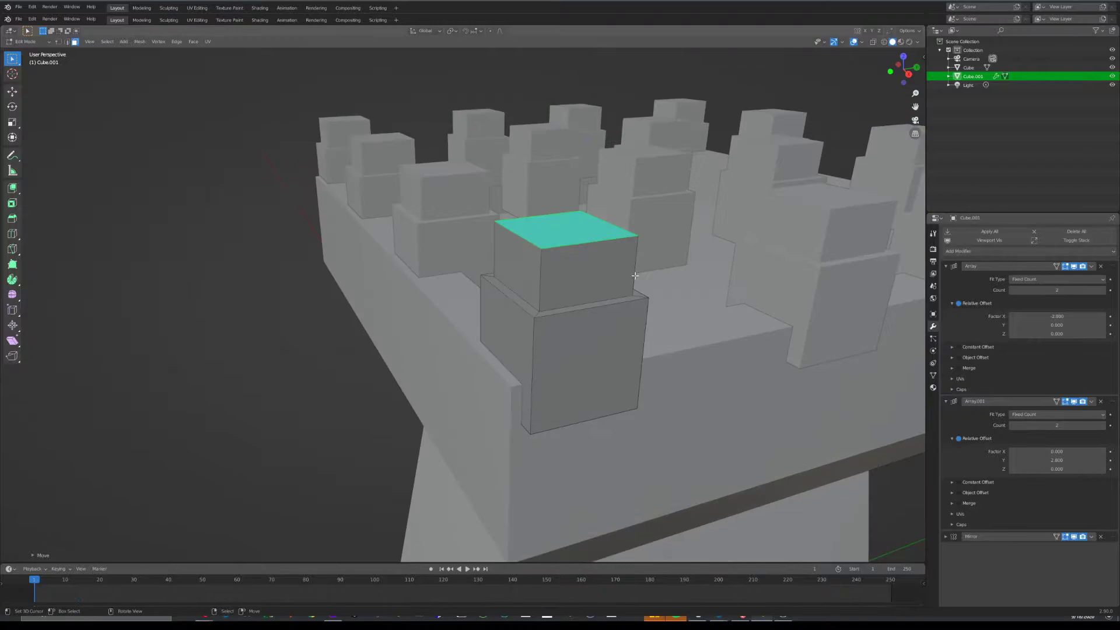
key(i)
click(736, 262)
key(g)
key(z)
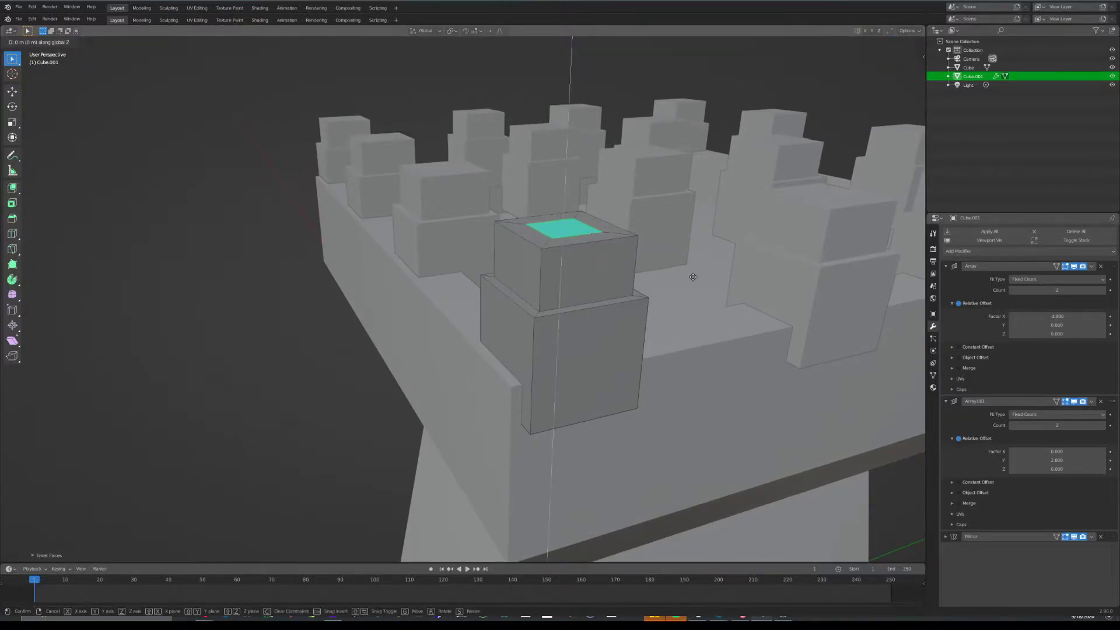
click(689, 265)
Switch to edge selection and bevel the upper edge loop of the block's lower tier
key(ctrl+Tab)
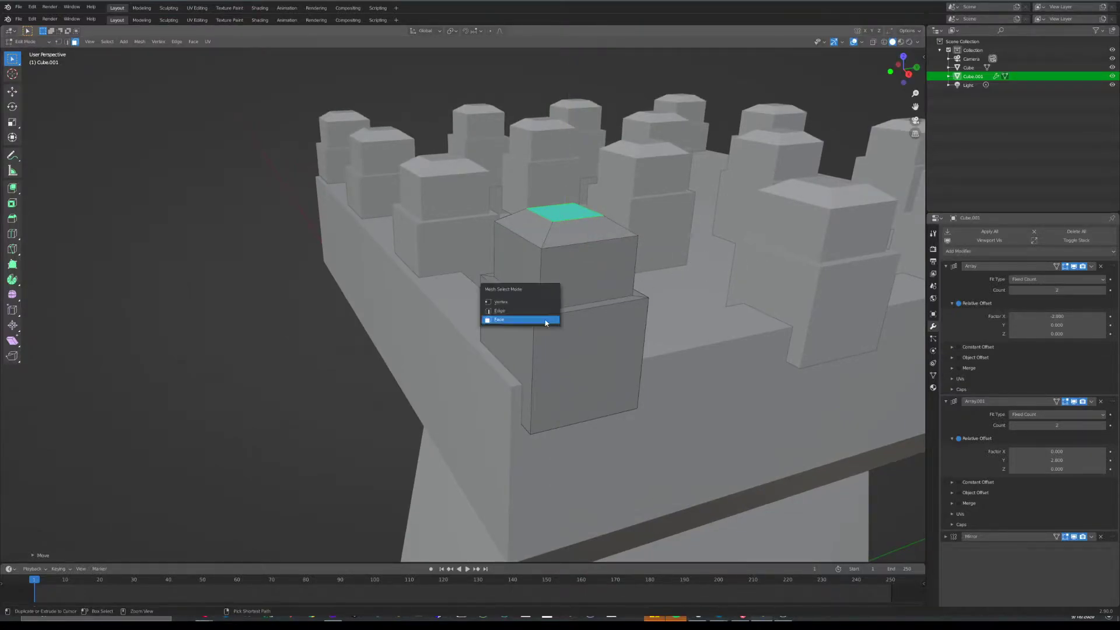
click(561, 313)
key(ctrl+b)
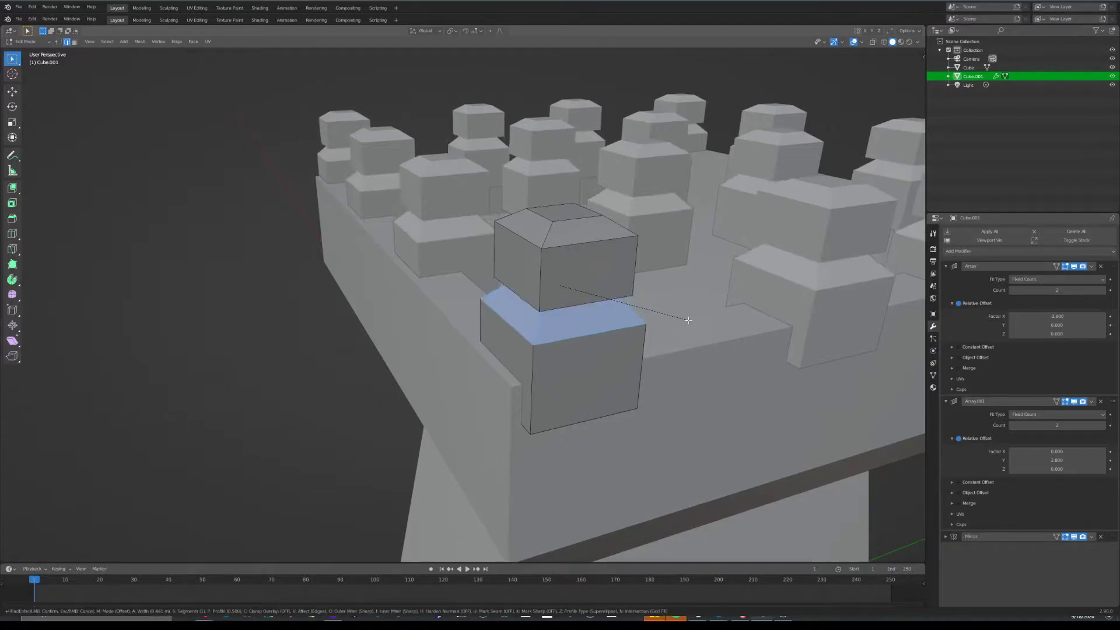
click(680, 313)
key(a)
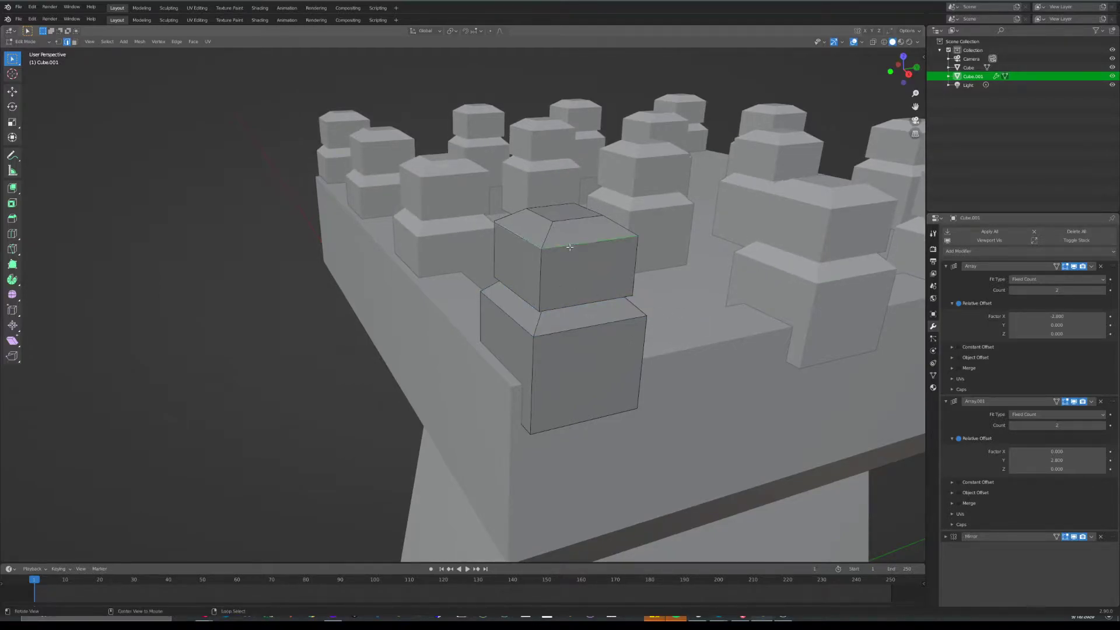
Bevel the lower edge loop of the block's upper tier and return to Object Mode
middle_drag(589, 305, 586, 261)
alt+click(562, 203)
key(ctrl+b)
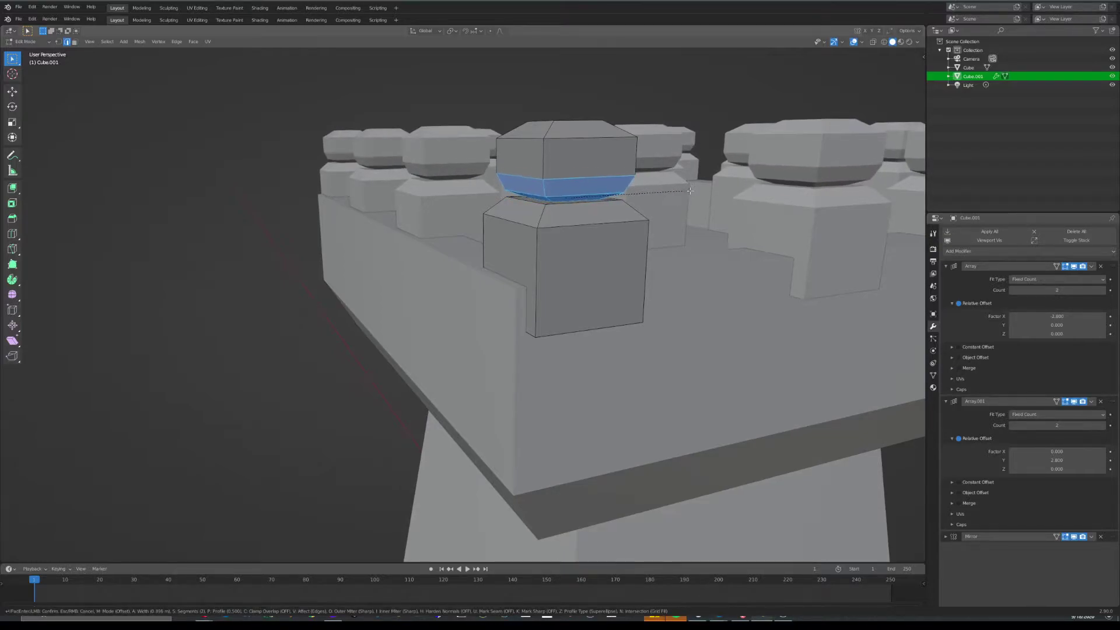
click(683, 195)
scroll(682, 233, down, 4)
key(Tab)
Apply all modifiers on the battlement blocks at once
middle_drag(676, 298, 636, 315)
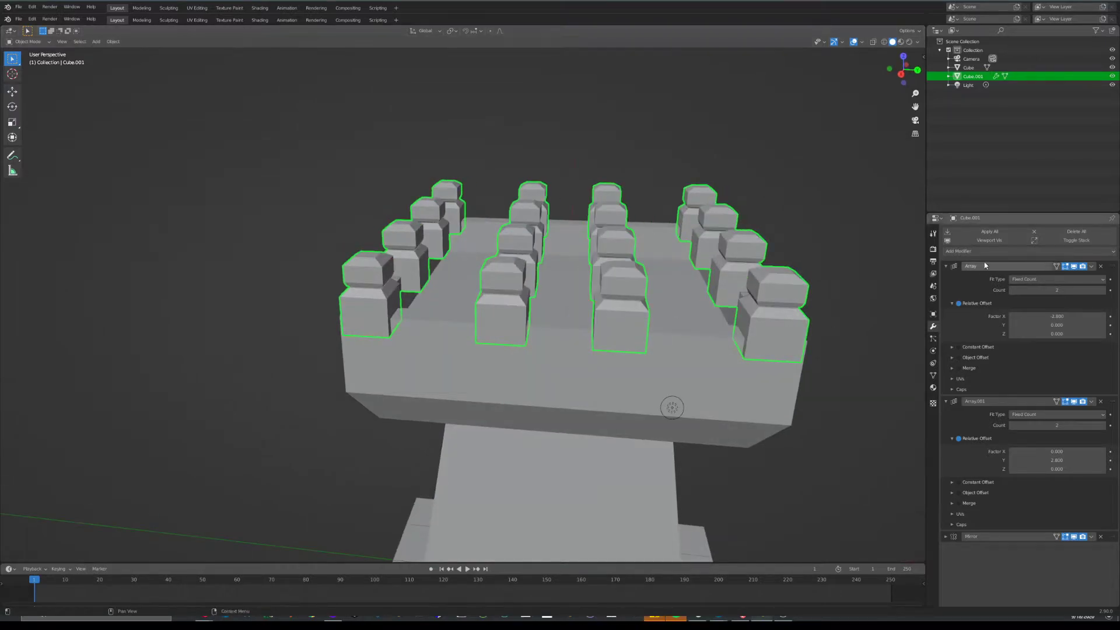
click(989, 232)
middle_drag(651, 305, 543, 317)
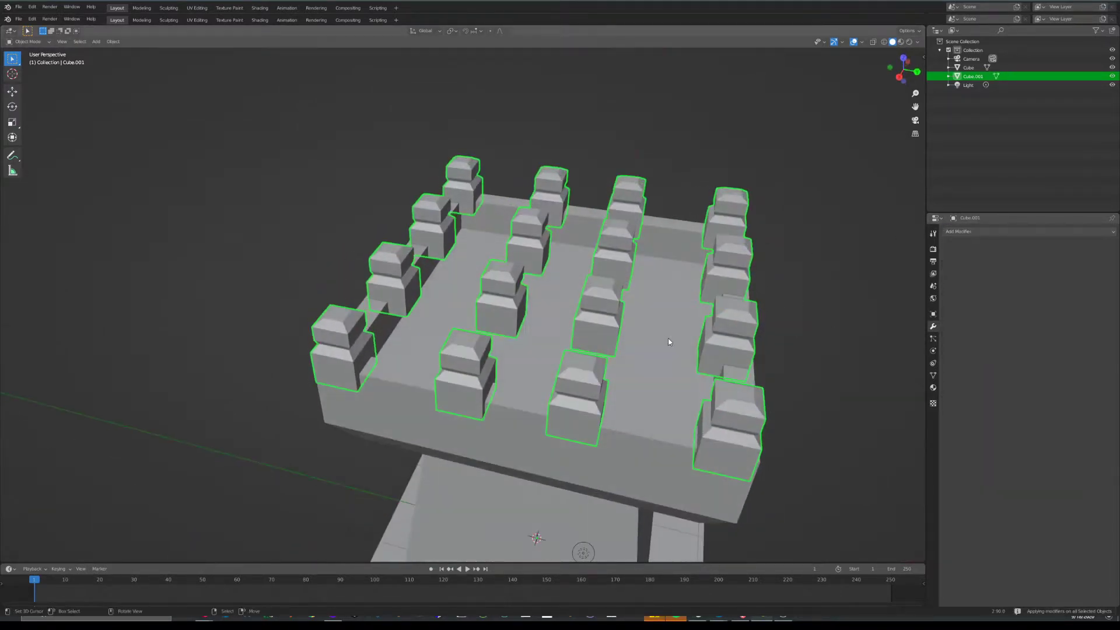
Delete the four inner battlement blocks standing in the middle of the tower's roof
key(Tab)
key(l)
key(l)
key(l)
key(l)
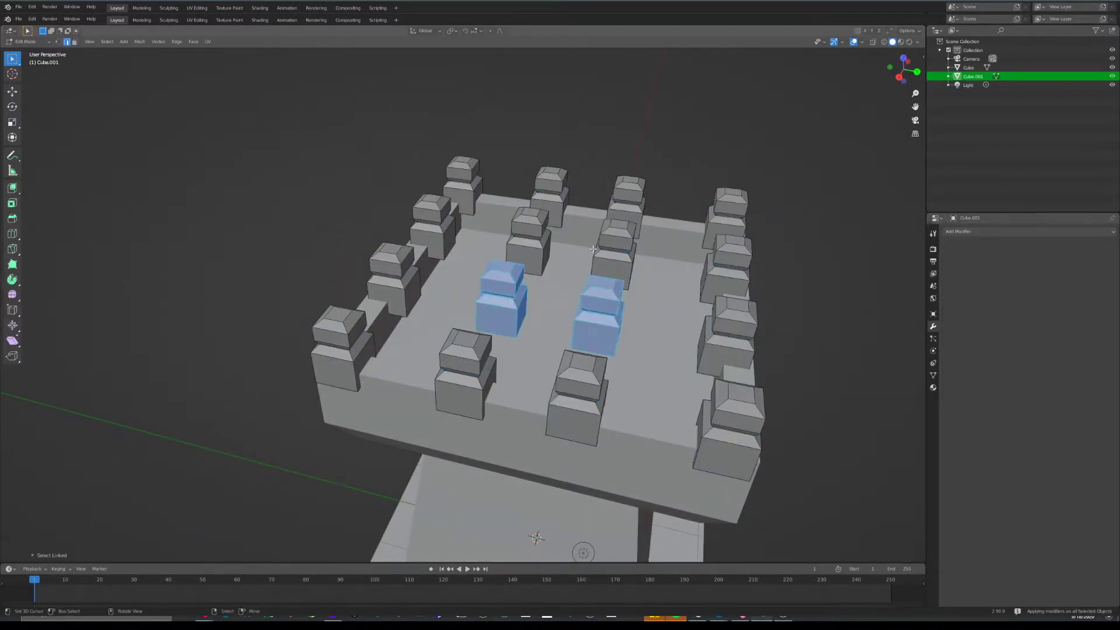
key(x)
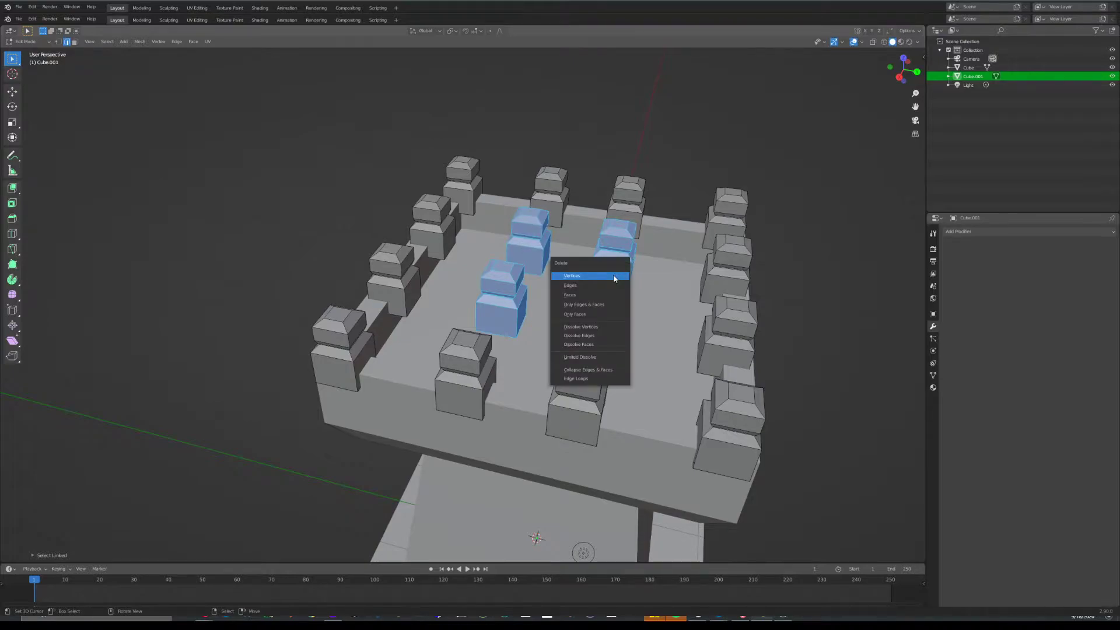
click(604, 292)
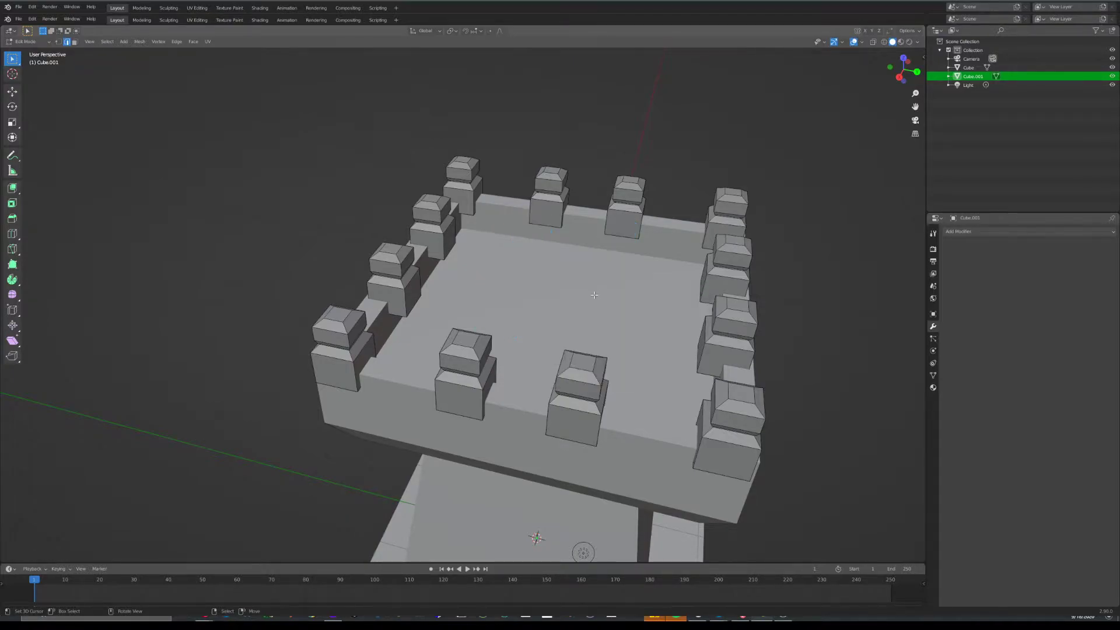
Join the battlement blocks and the tower into one object, with the tower as the active object
scroll(595, 326, down, 3)
key(Tab)
middle_drag(595, 327, 541, 340)
scroll(618, 368, down, 2)
key(alt+a)
scroll(613, 367, up, 2)
click(478, 280)
shift+click(504, 328)
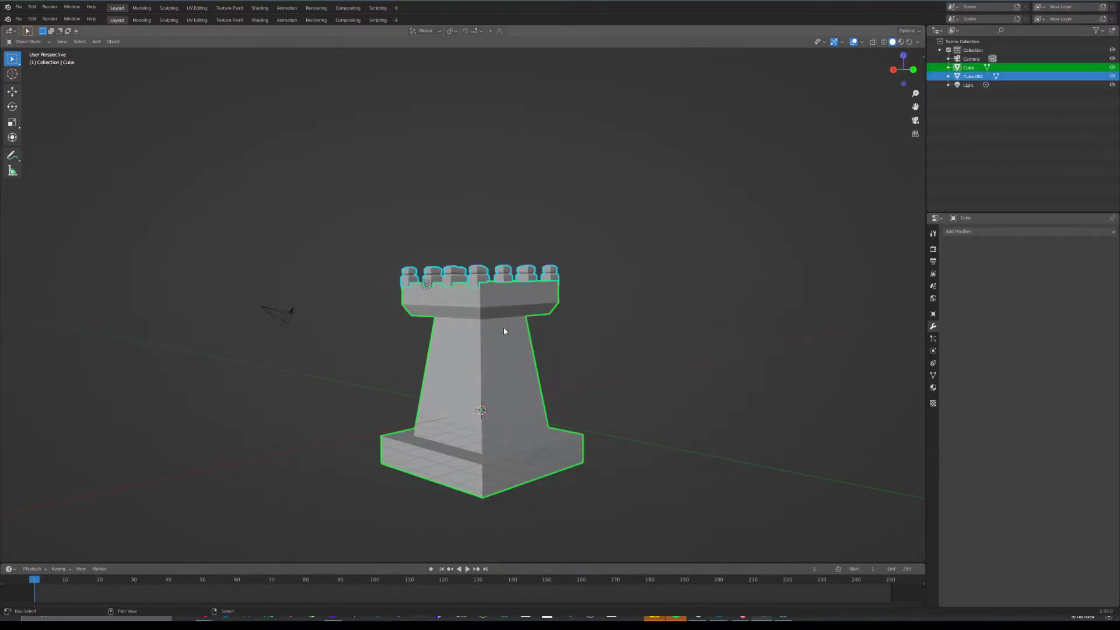
Stretch the joined tower taller along Z and raise it along Z so its base sits at ground level
key(s)
key(z)
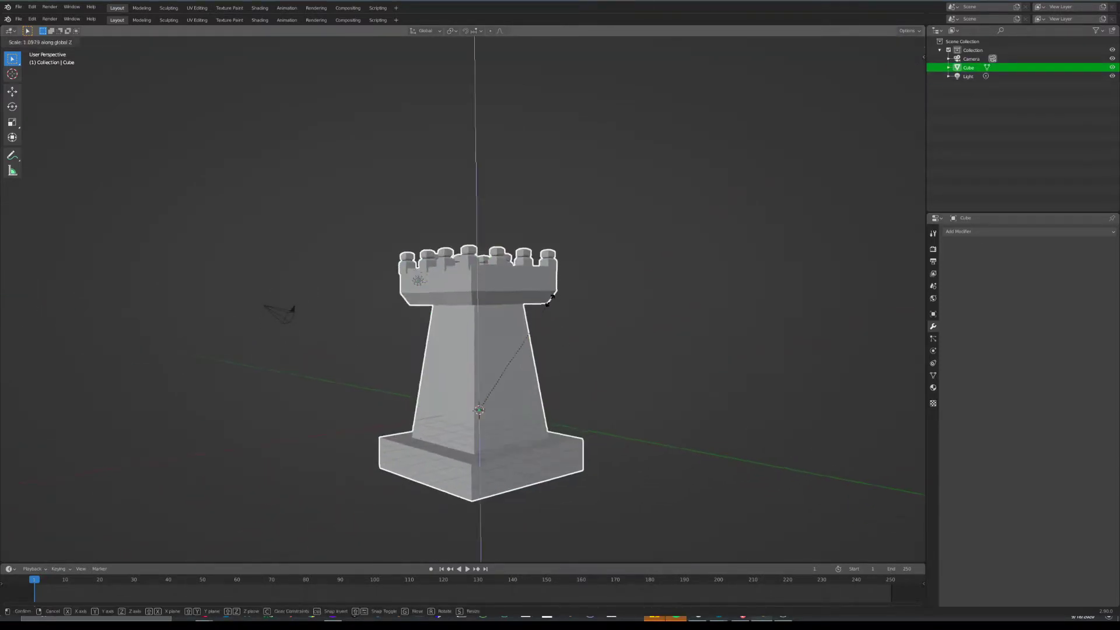
click(594, 183)
key(g)
key(z)
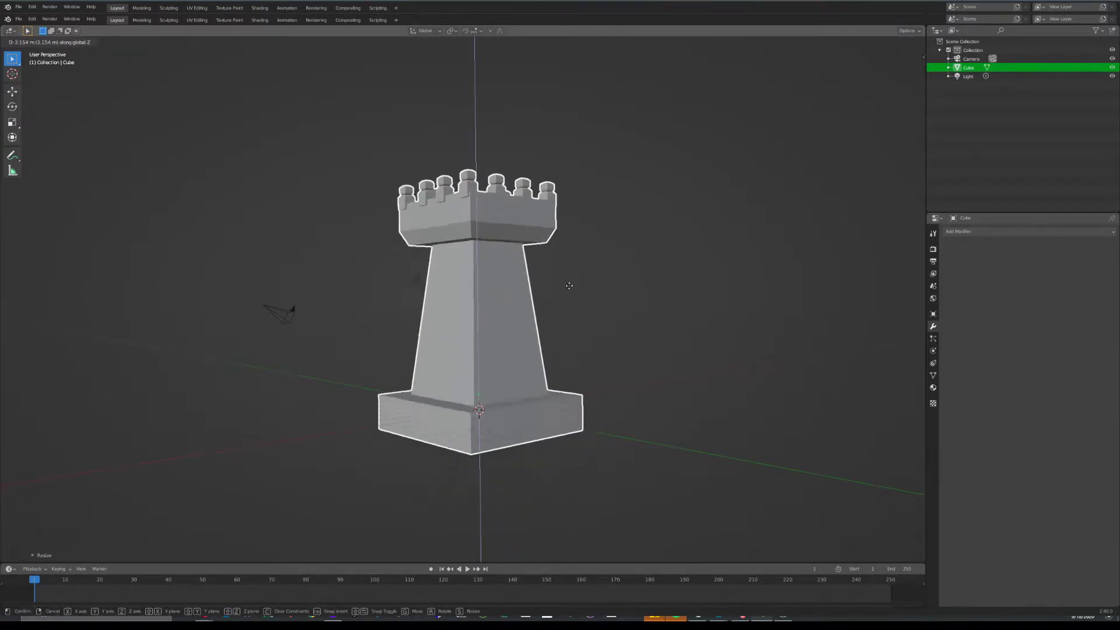
click(564, 315)
Add a plane at the tower's base and scale it up about 40 times as the ground
key(alt+a)
scroll(563, 314, down, 3)
middle_drag(563, 314, 572, 350)
scroll(555, 355, up, 4)
key(shift+a)
mouse_move(540, 358)
click(587, 120)
scroll(499, 323, down, 5)
key(s)
click(300, 354)
Add a Plain Axes empty at the tower's base and scale it up to about 14
scroll(300, 354, up, 2)
middle_drag(302, 354, 565, 353)
scroll(420, 348, down, 3)
click(482, 321)
scroll(520, 351, up, 3)
scroll(465, 378, up, 3)
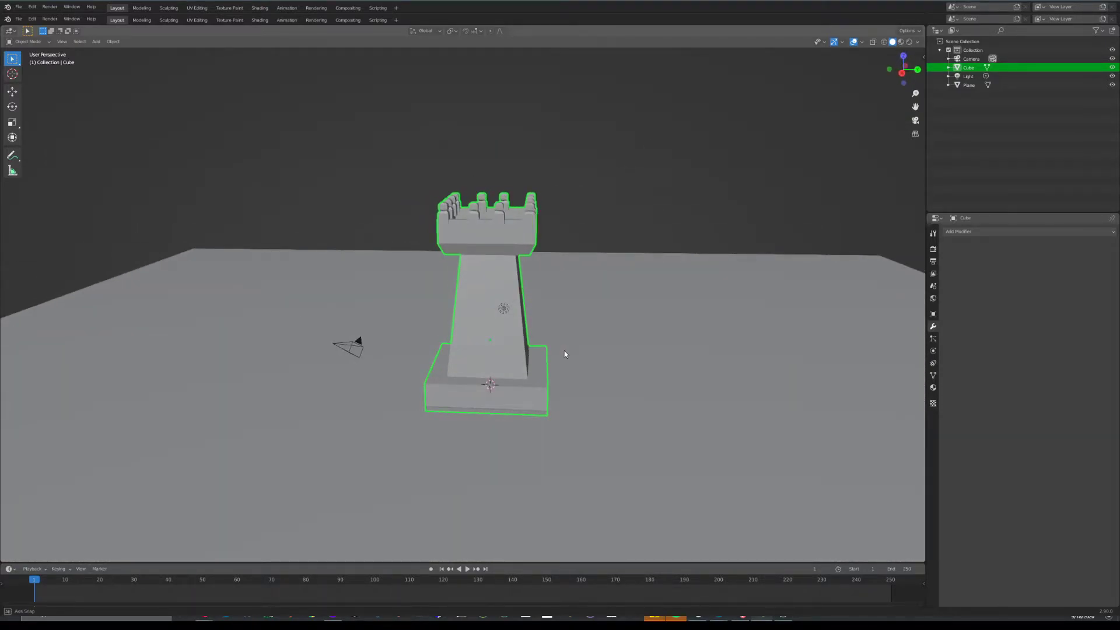
middle_drag(564, 354, 492, 362)
key(shift+a)
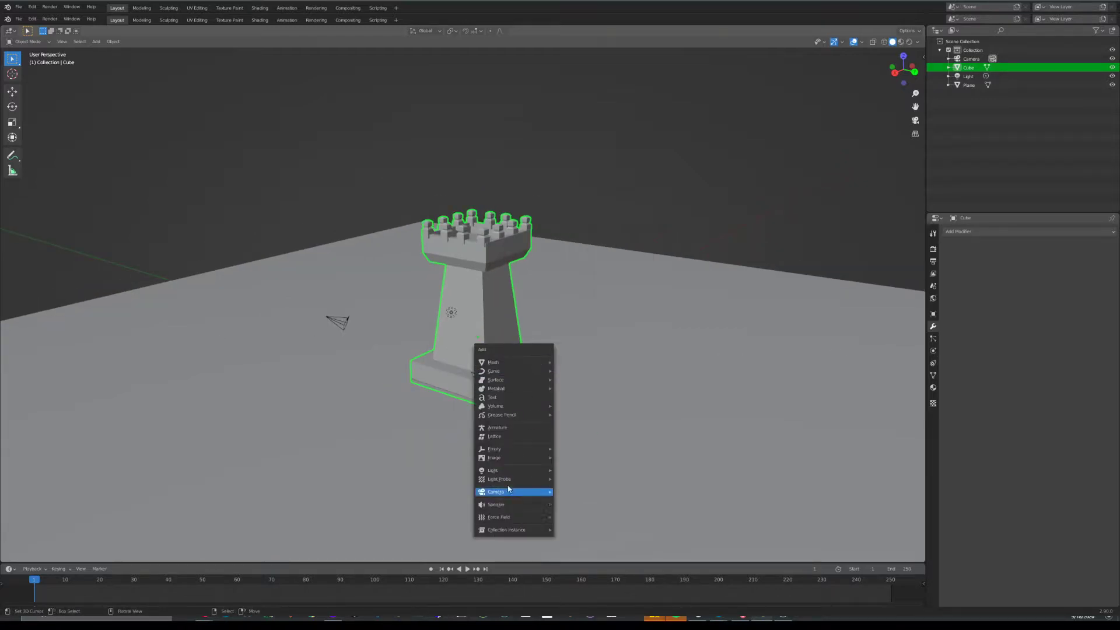
mouse_move(528, 482)
mouse_move(533, 455)
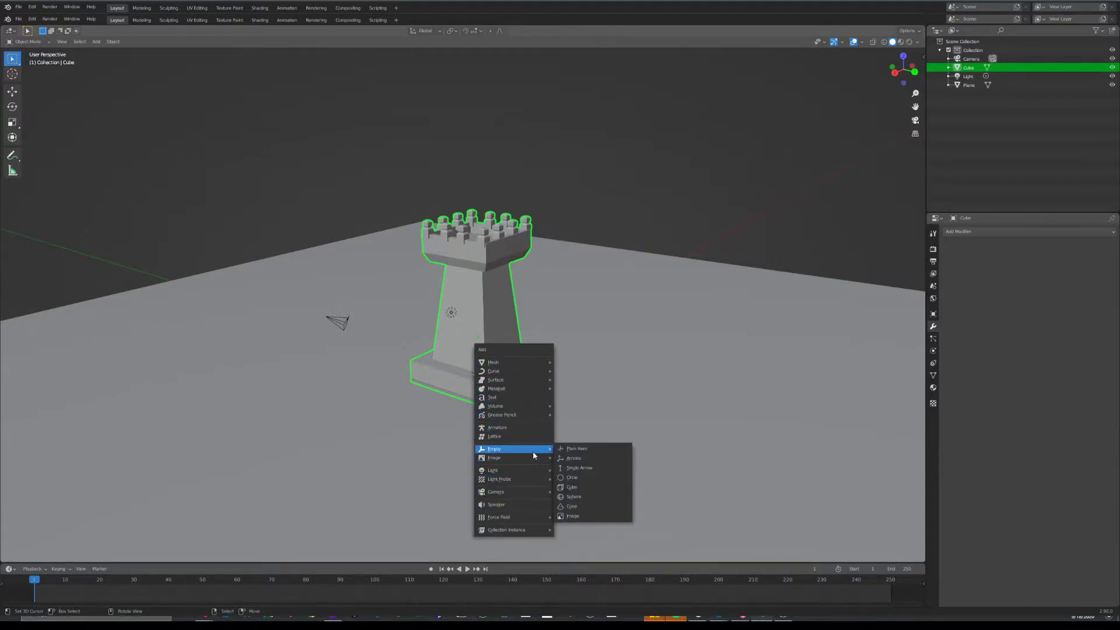
click(578, 448)
key(s)
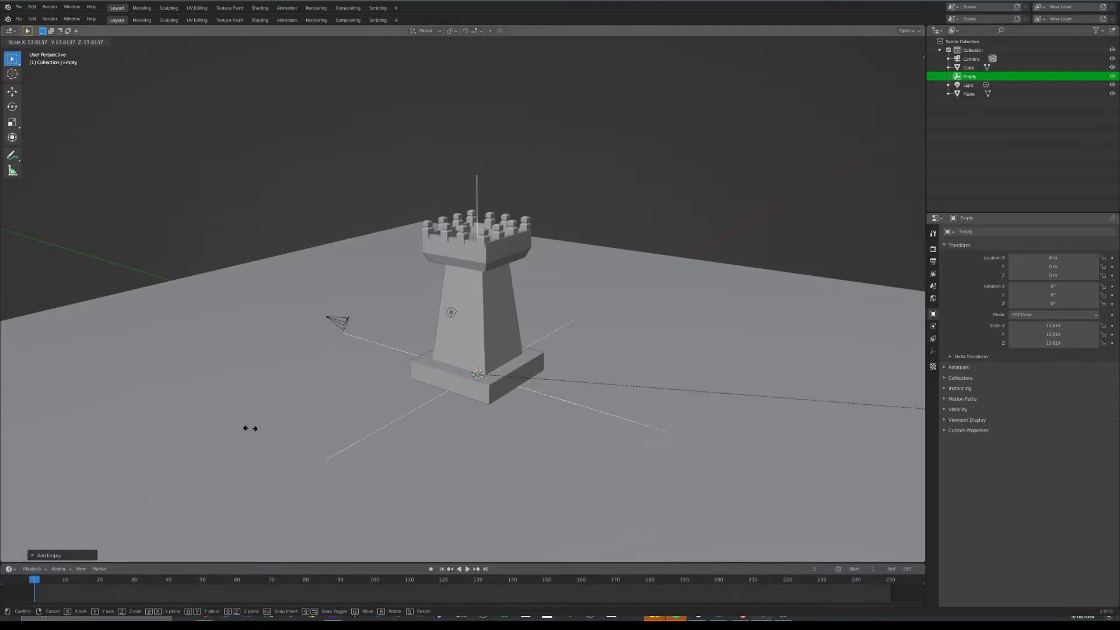
click(245, 433)
Apply the tower's scale and show the sidebar with its transform values
click(486, 285)
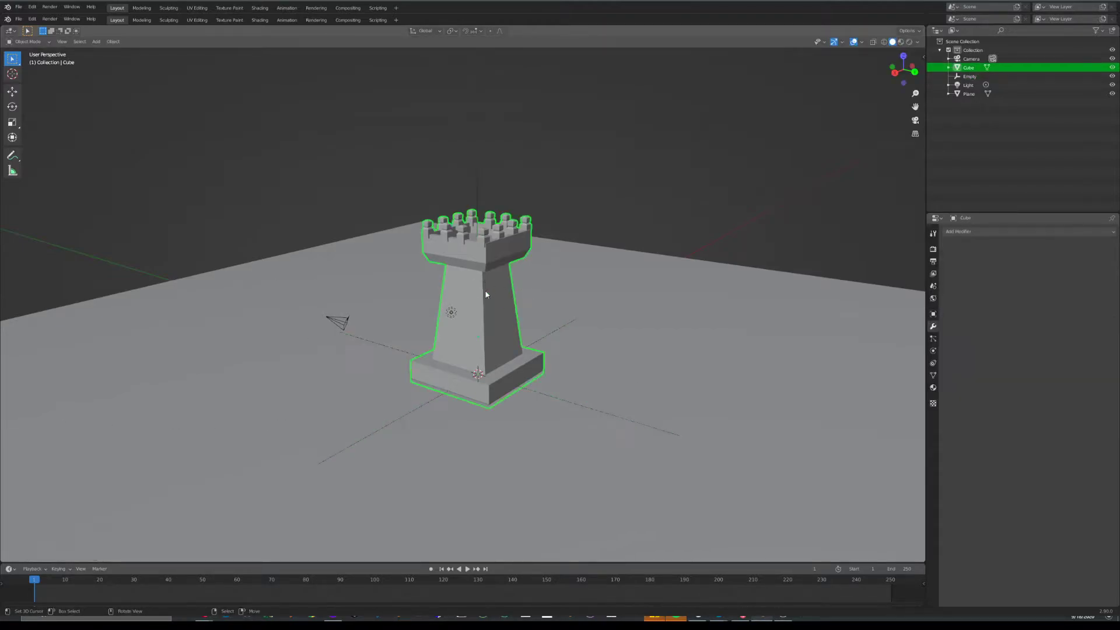
key(ctrl+a)
click(497, 305)
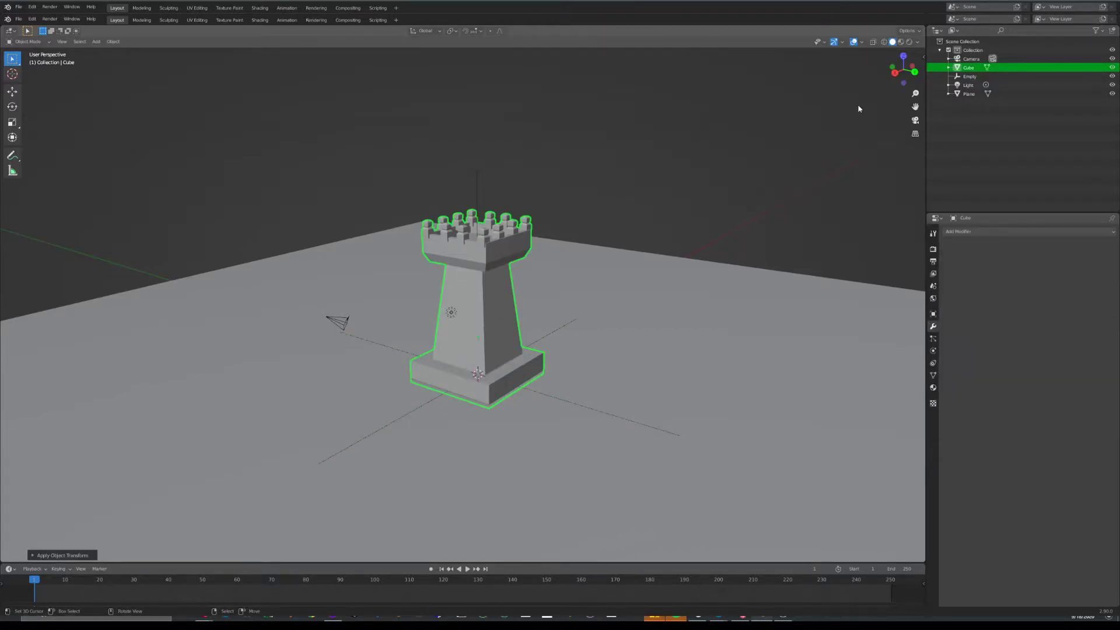
click(922, 57)
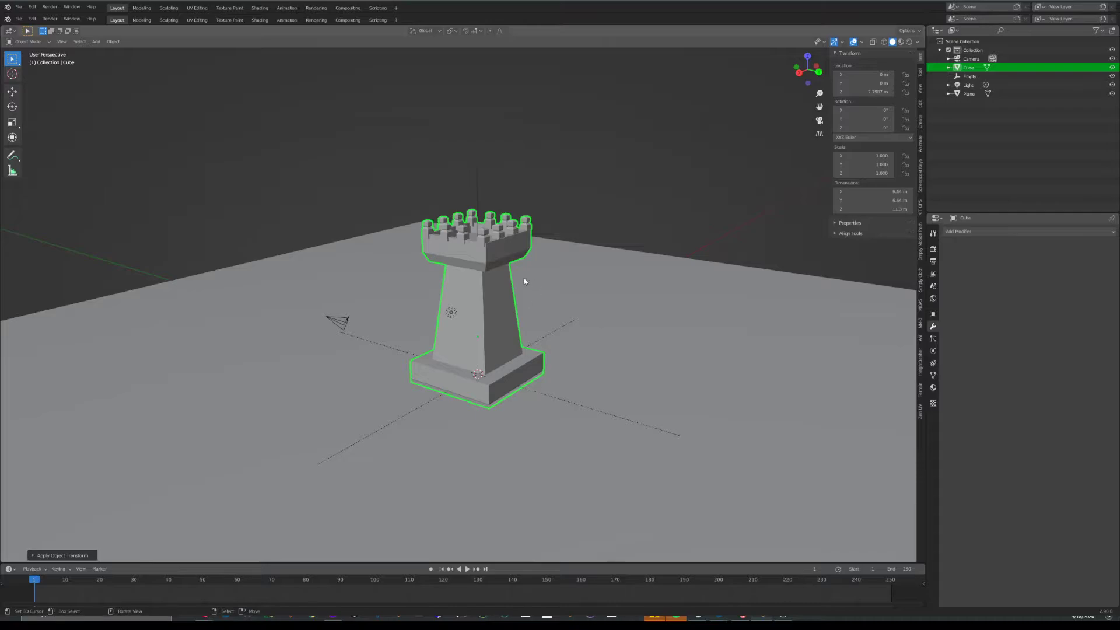
Select the empty at the tower's base and apply its scale
click(584, 337)
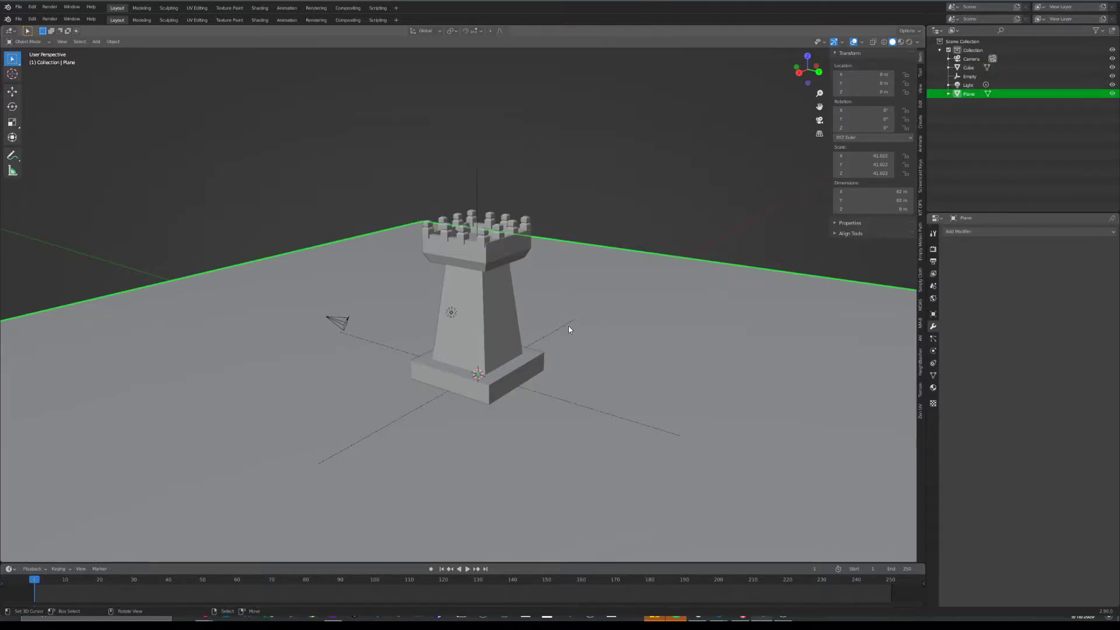
click(477, 195)
key(ctrl+a)
click(555, 230)
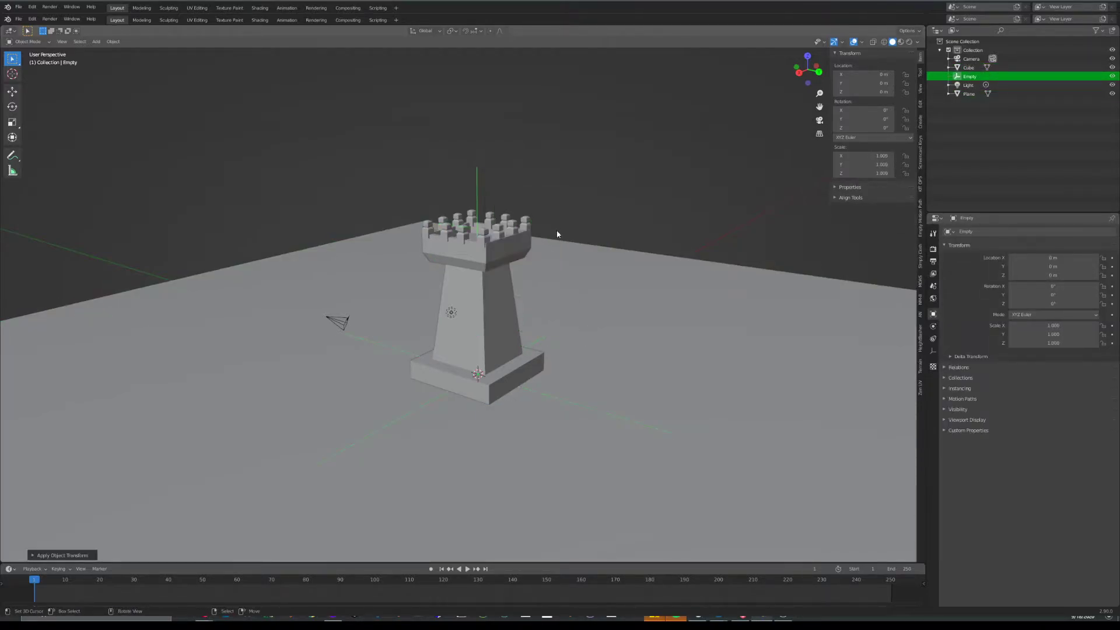
Add an Array modifier to the joined tower
click(502, 275)
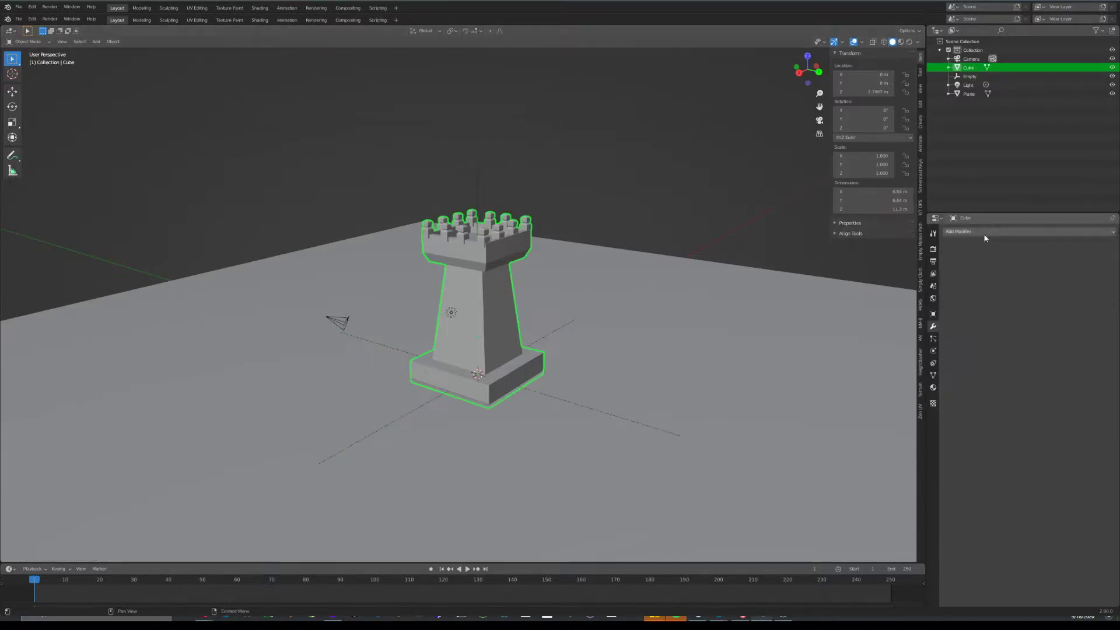
click(988, 234)
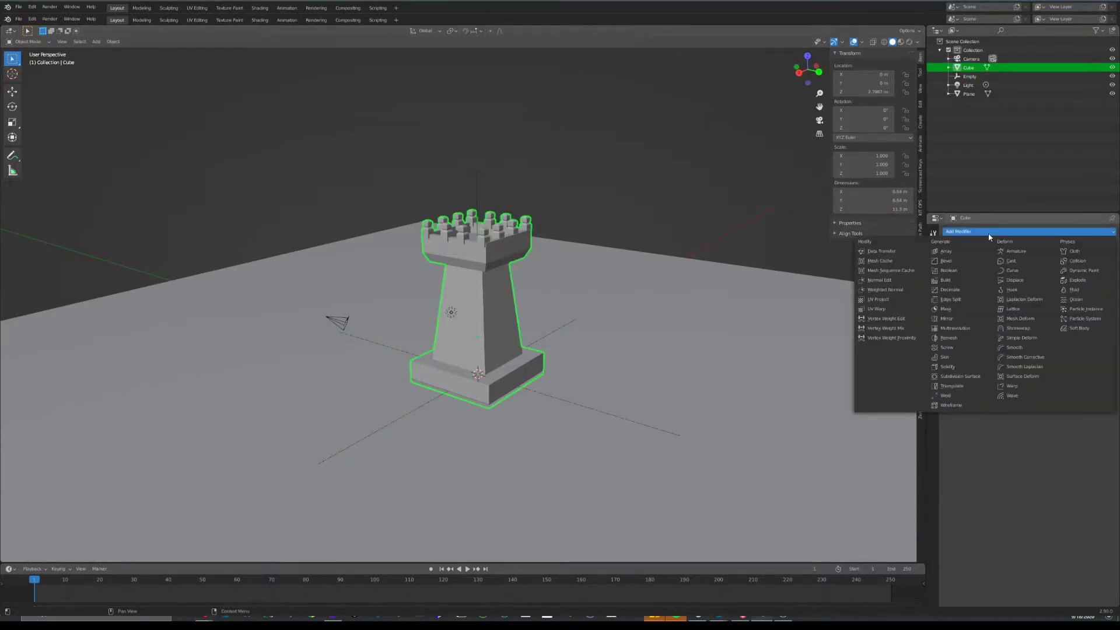
click(961, 252)
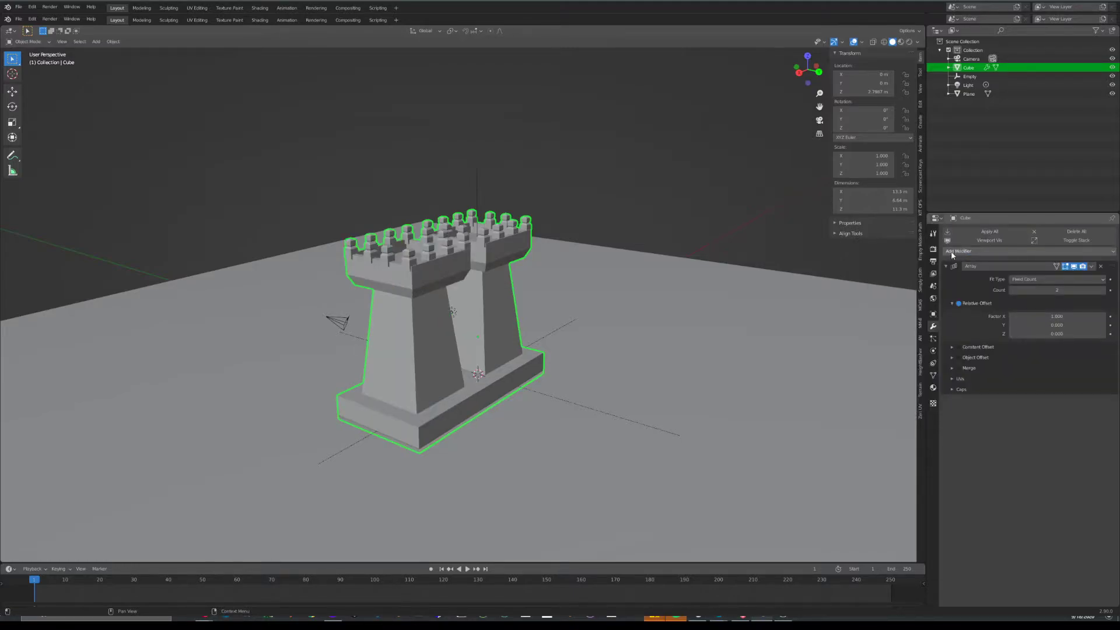
Replace the array's relative offset with an object offset that uses the Empty
click(958, 303)
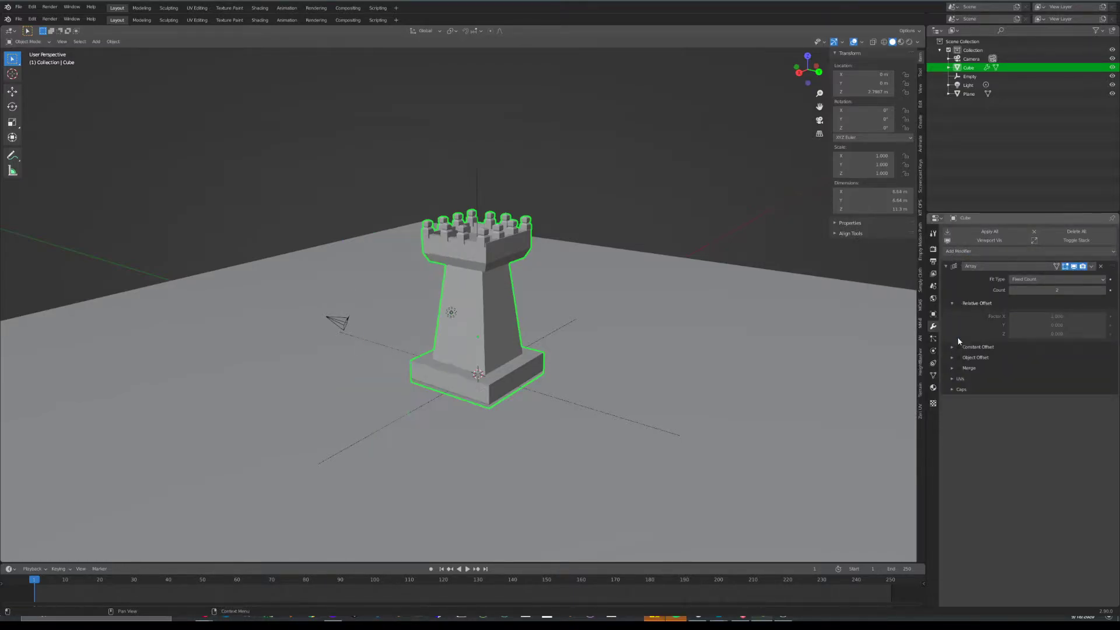
click(951, 357)
click(1027, 371)
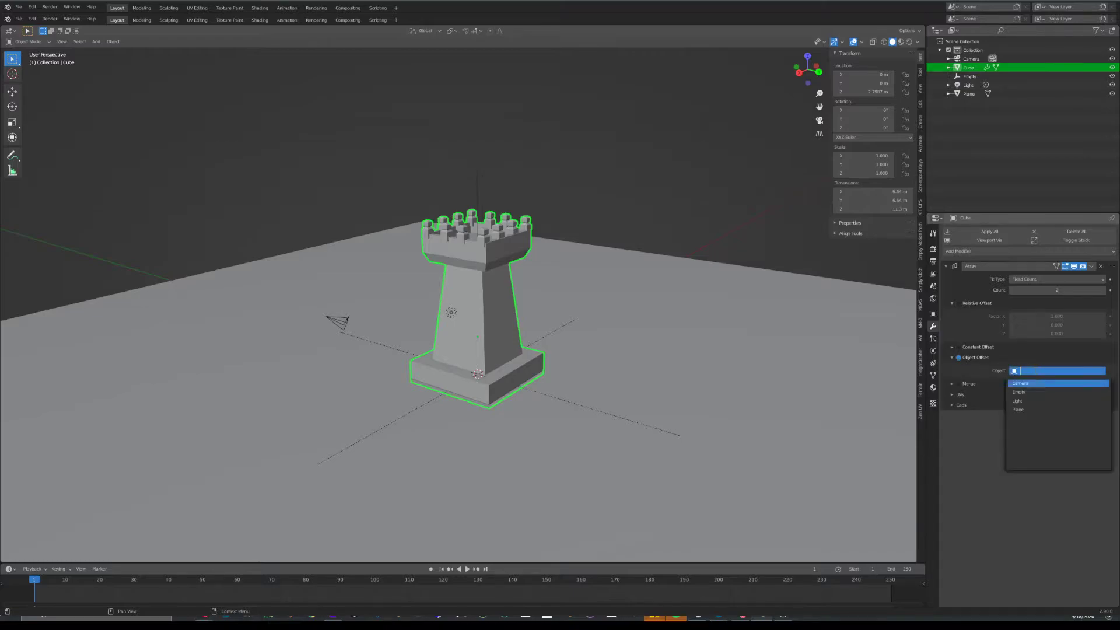
click(1038, 388)
Select the empty, raise it along Z and rotate it about 17.5° around Z
click(567, 402)
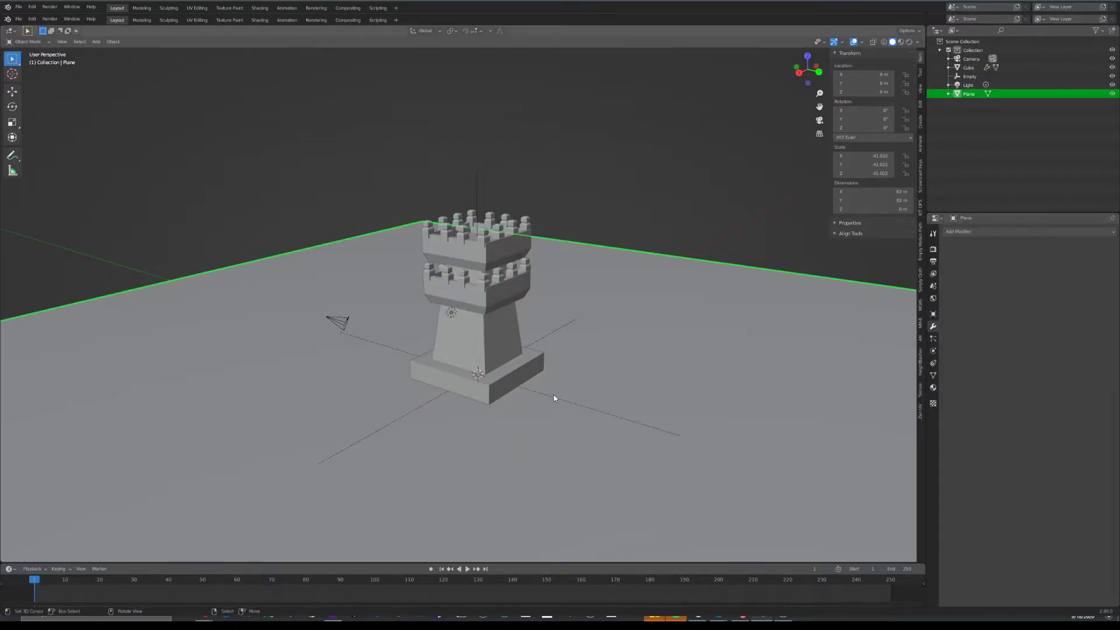
click(555, 398)
key(g)
key(z)
click(586, 325)
key(r)
key(z)
click(589, 220)
Scale the empty down to about 0.76 and adjust its height along Z to about 8.1 m
key(s)
click(669, 244)
key(g)
key(z)
click(675, 205)
key(s)
click(666, 216)
key(g)
key(z)
click(666, 212)
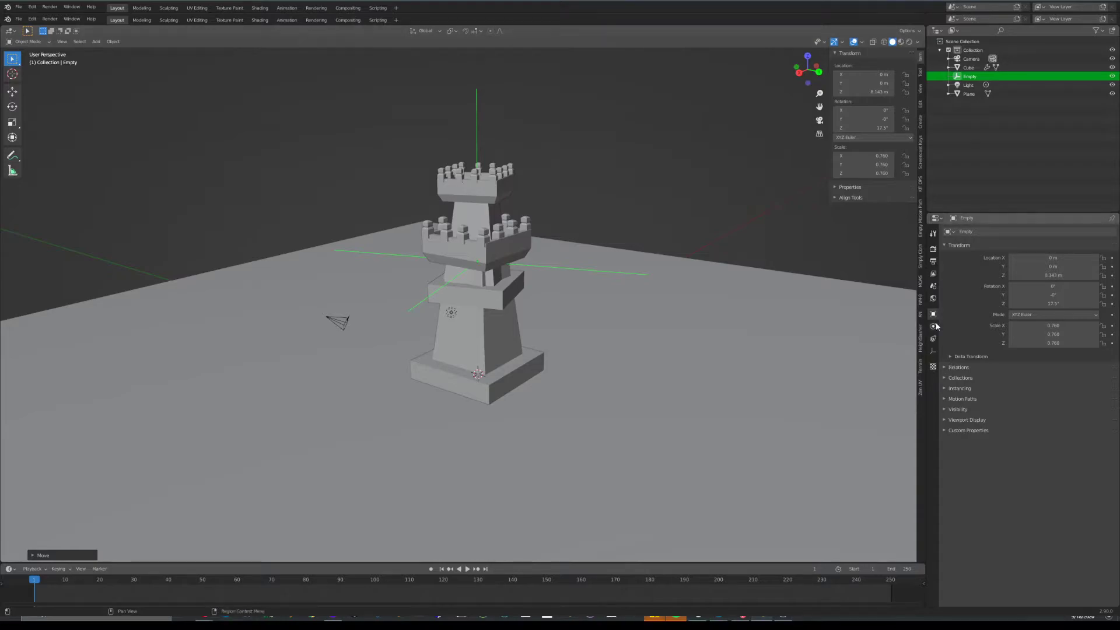
Set the tower's array count to 5, and lower the empty about 1 m along Z
click(513, 249)
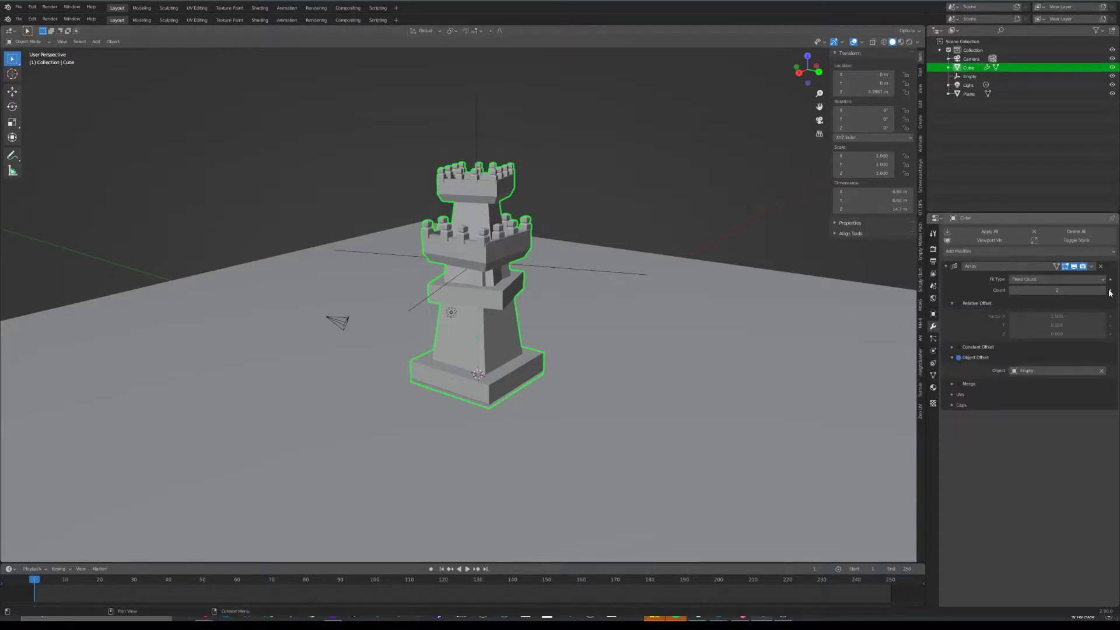
middle_drag(677, 280, 568, 262)
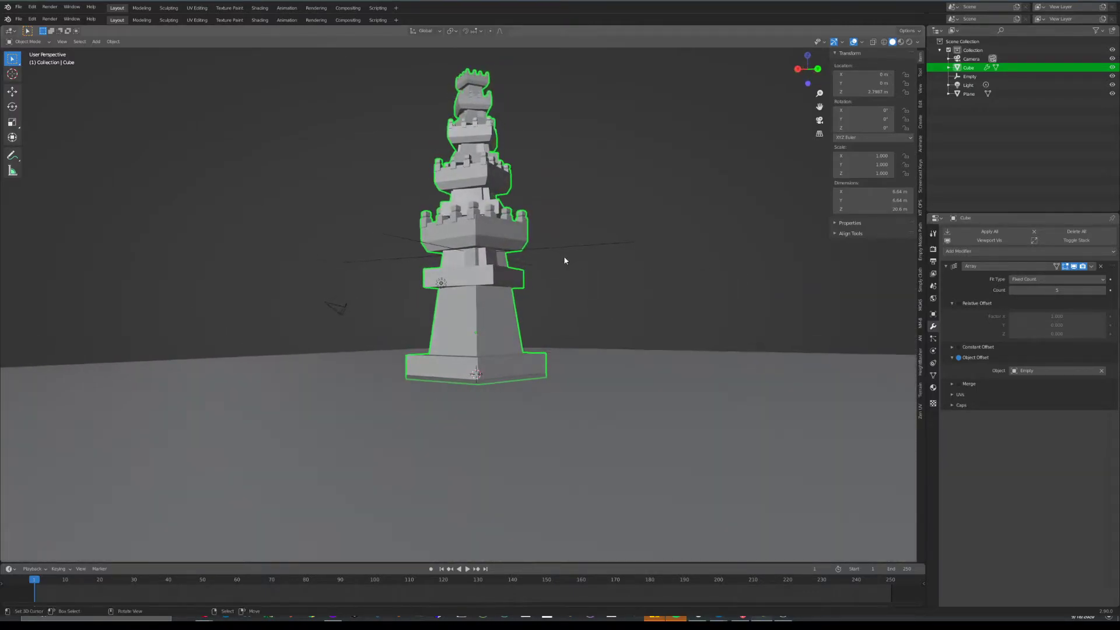
click(587, 243)
key(g)
key(z)
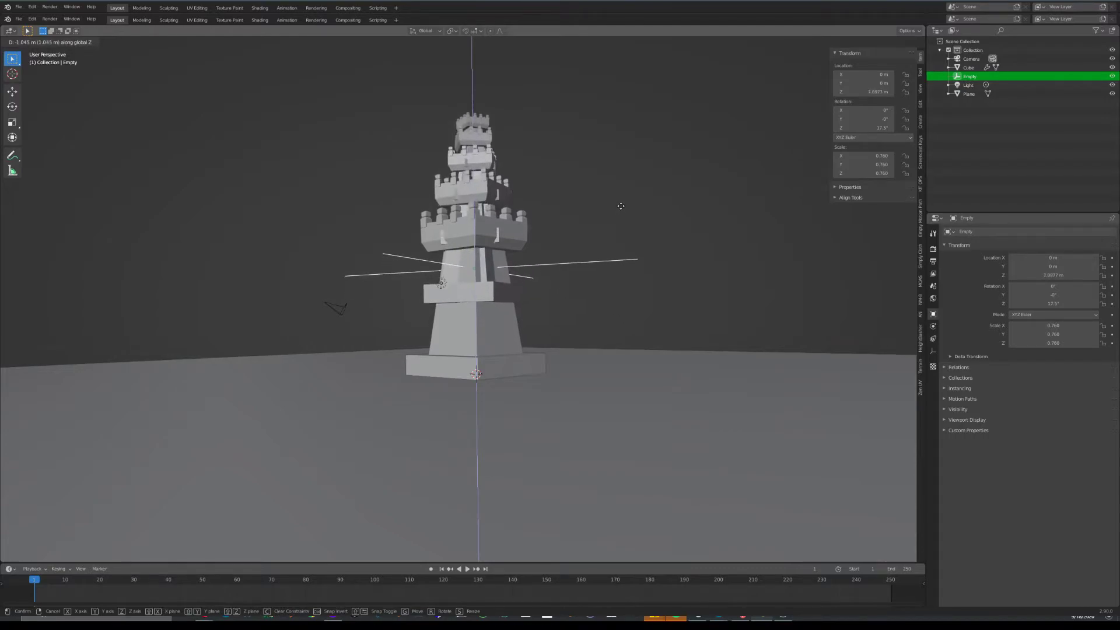
click(620, 205)
Set the empty's Z rotation to 45° and scale it up to about 0.82
middle_drag(698, 243, 562, 317)
key(r)
key(z)
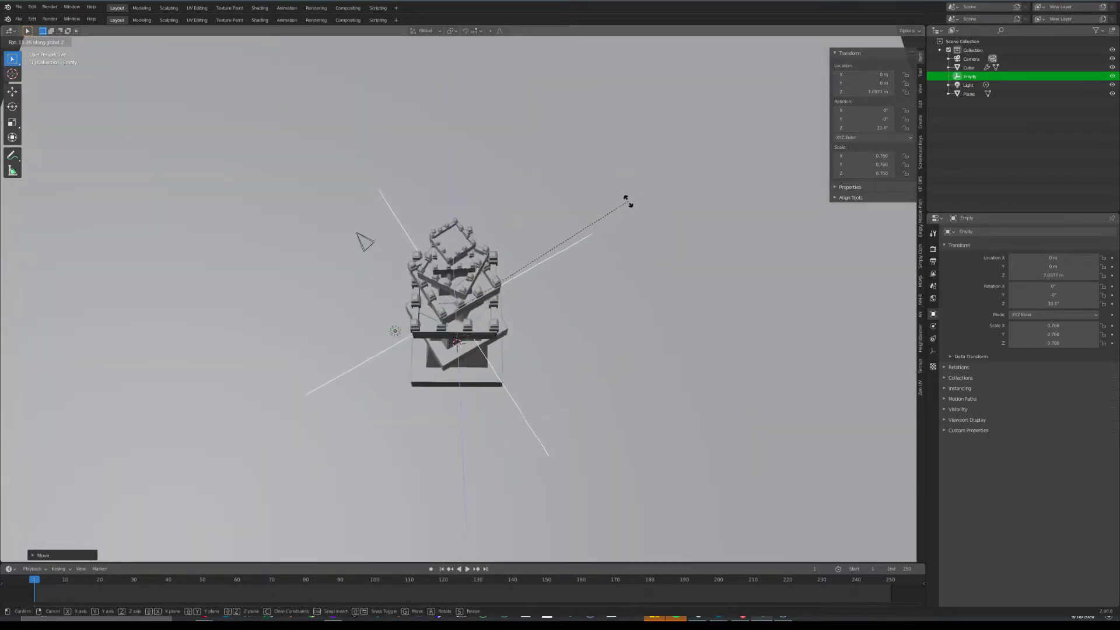
right_click(640, 239)
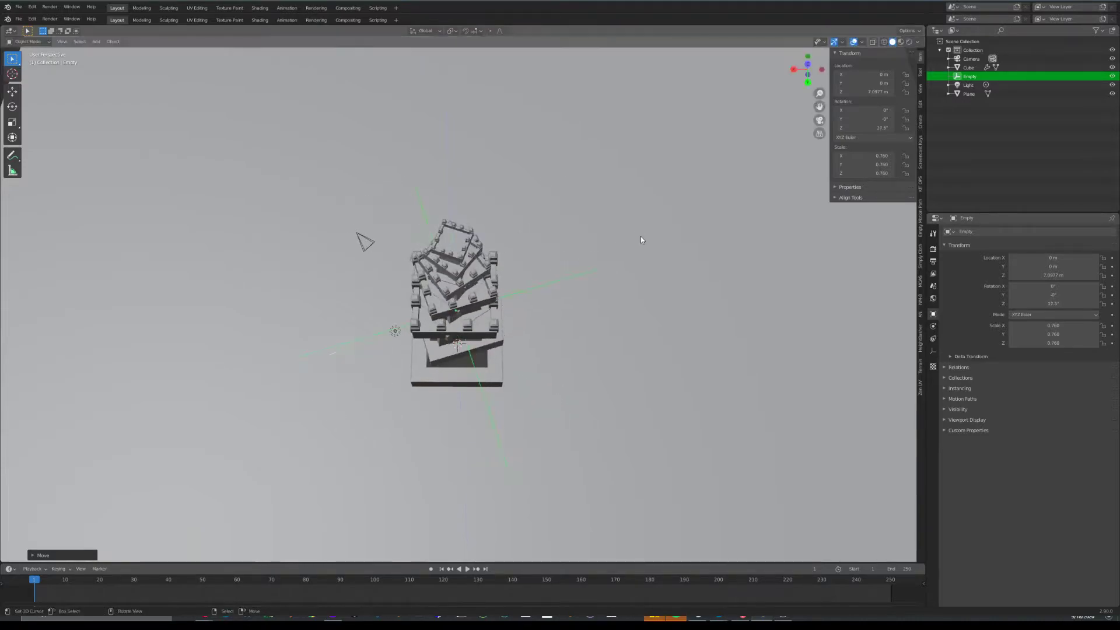
key(Return)
middle_drag(557, 272, 567, 297)
key(s)
click(671, 288)
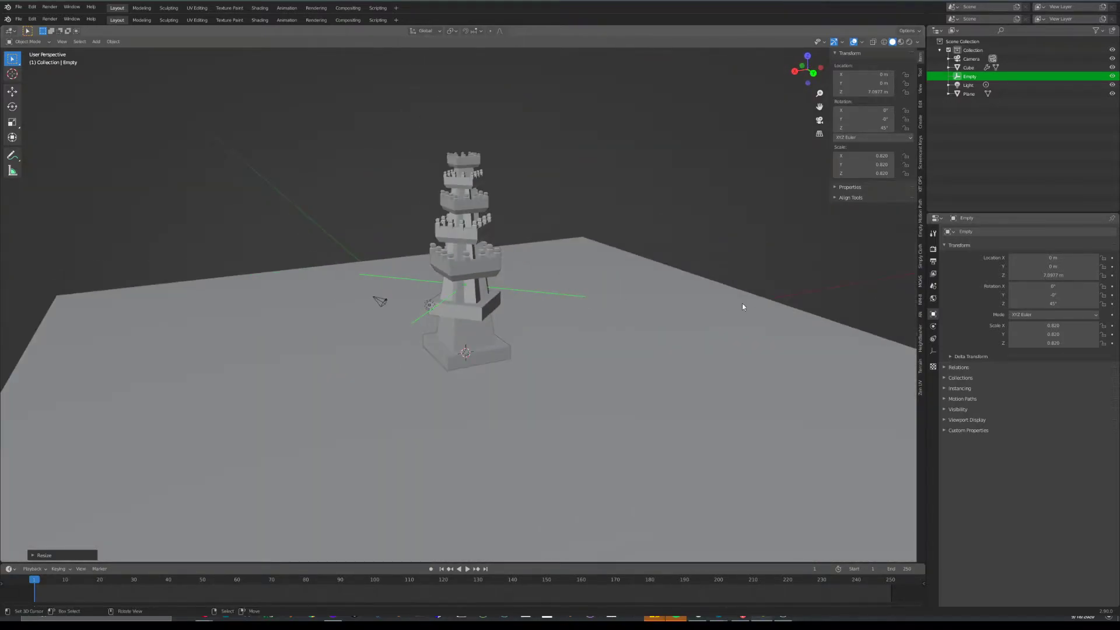
scroll(475, 357, up, 2)
click(475, 357)
key(s)
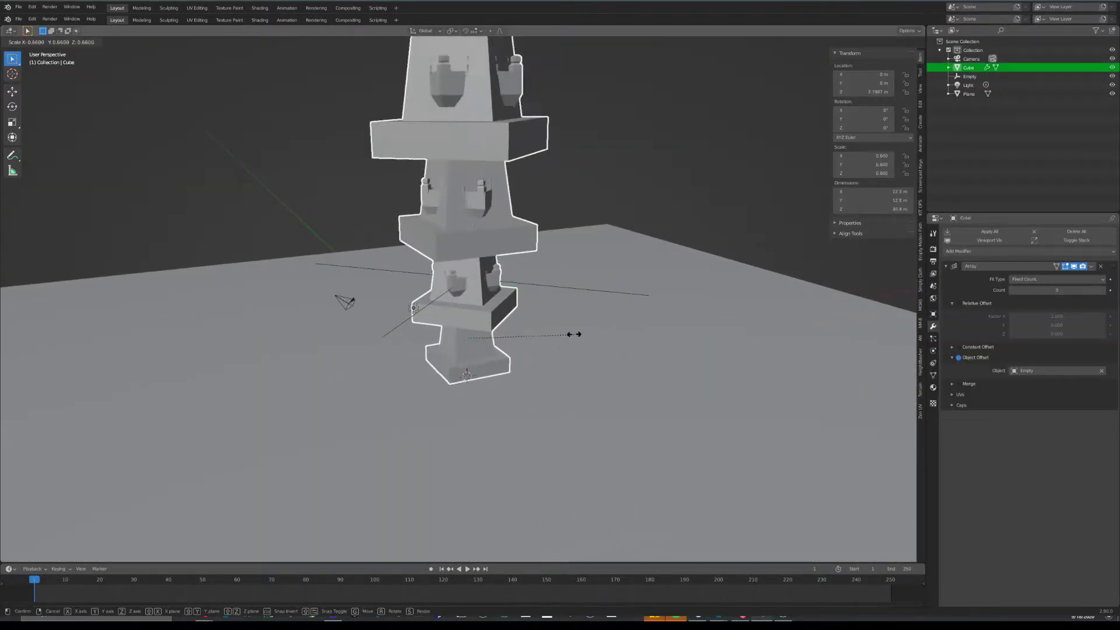
right_click(602, 332)
right_click(502, 313)
right_click(501, 299)
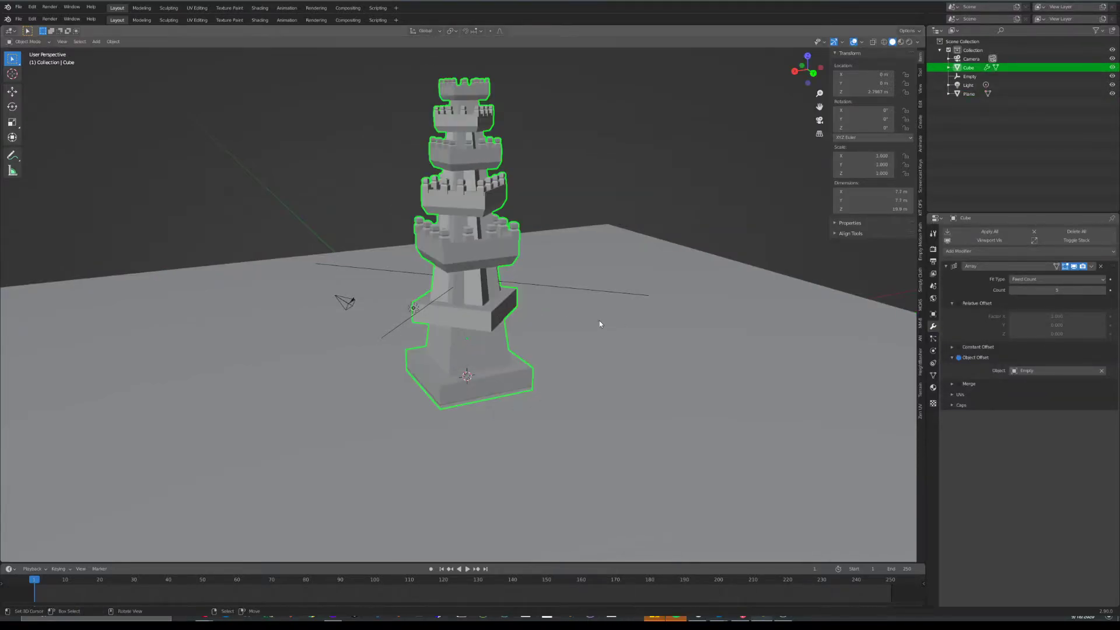
Look through the camera and move it with walk navigation to frame the stacked tower from near ground level
scroll(599, 320, down, 3)
key(alt+a)
middle_drag(599, 321, 670, 358)
right_click(575, 345)
scroll(587, 351, up, 3)
middle_drag(585, 350, 562, 321)
key(KP_0)
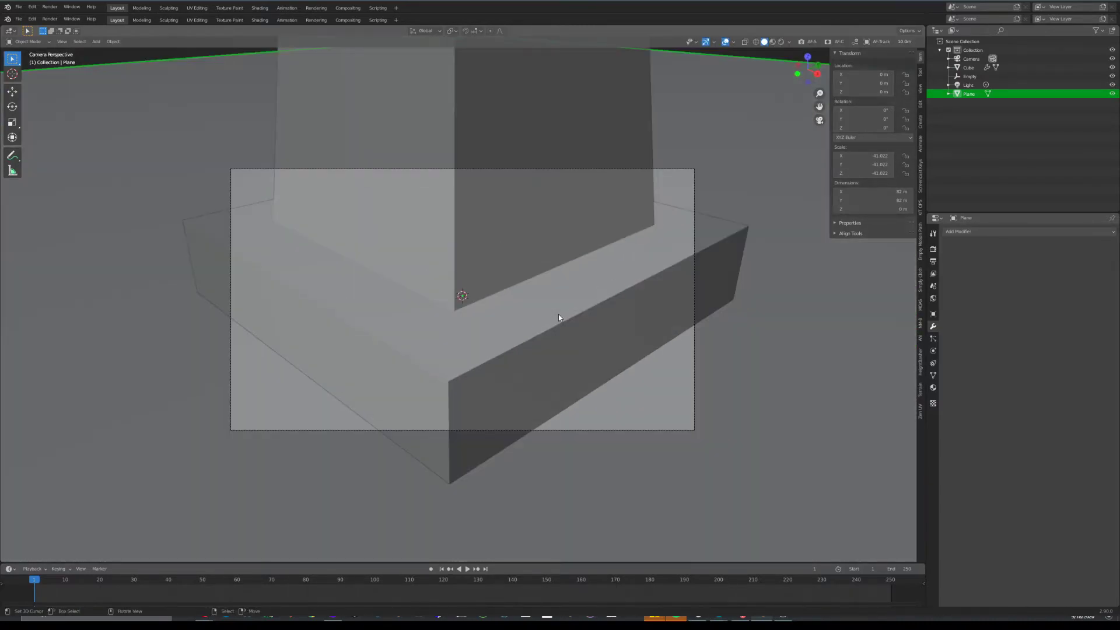
scroll(559, 313, down, 2)
key(shift+grave)
key(s)
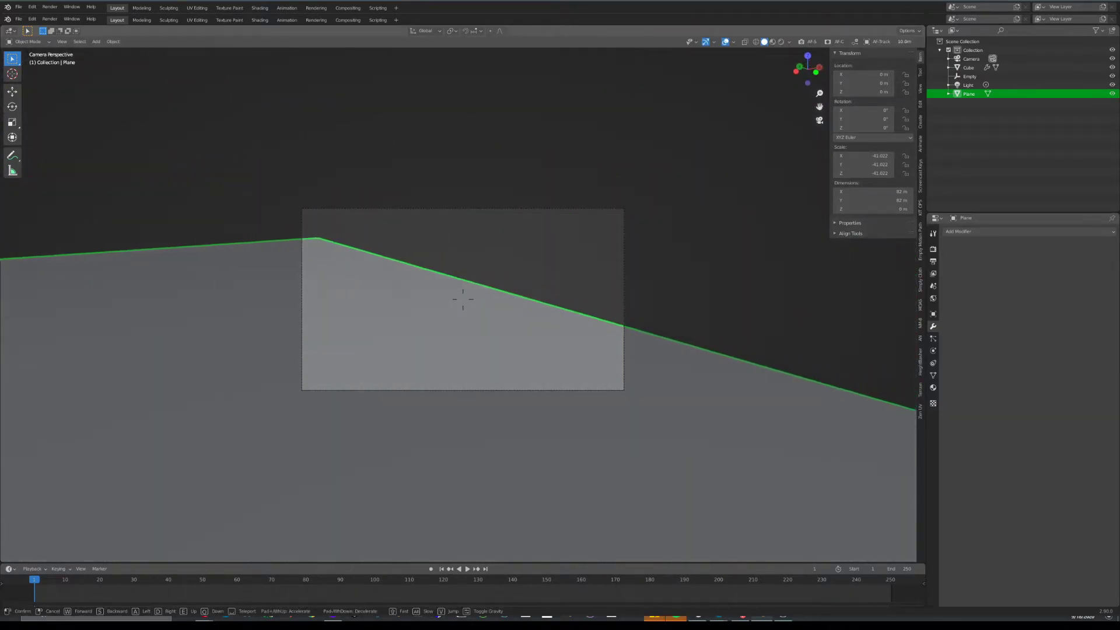
key(d)
key(s)
key(w)
key(q)
key(e)
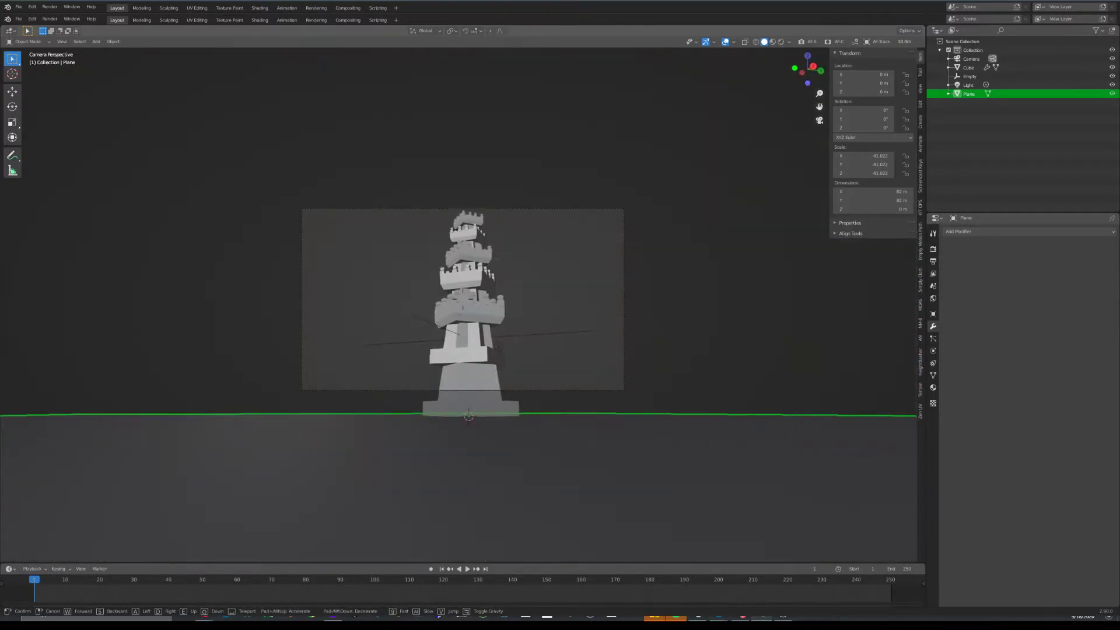
click(554, 315)
Add a Landscape mesh at the tower's base and scale it up to roughly the ground plane's size
middle_drag(554, 315, 592, 366)
key(alt+a)
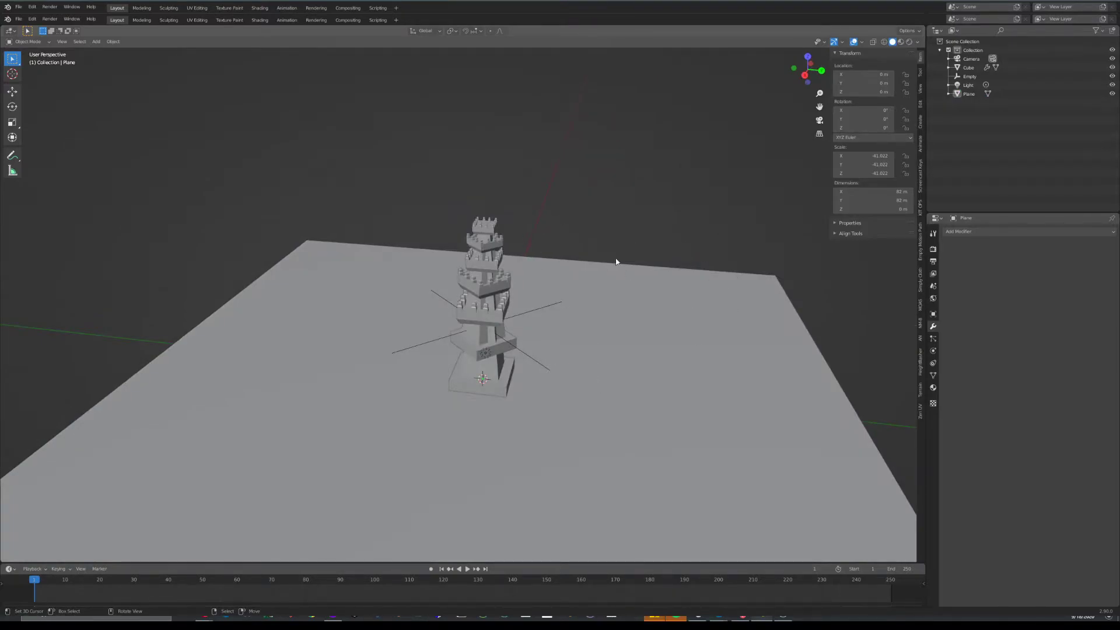
click(630, 312)
key(shift+a)
mouse_move(632, 313)
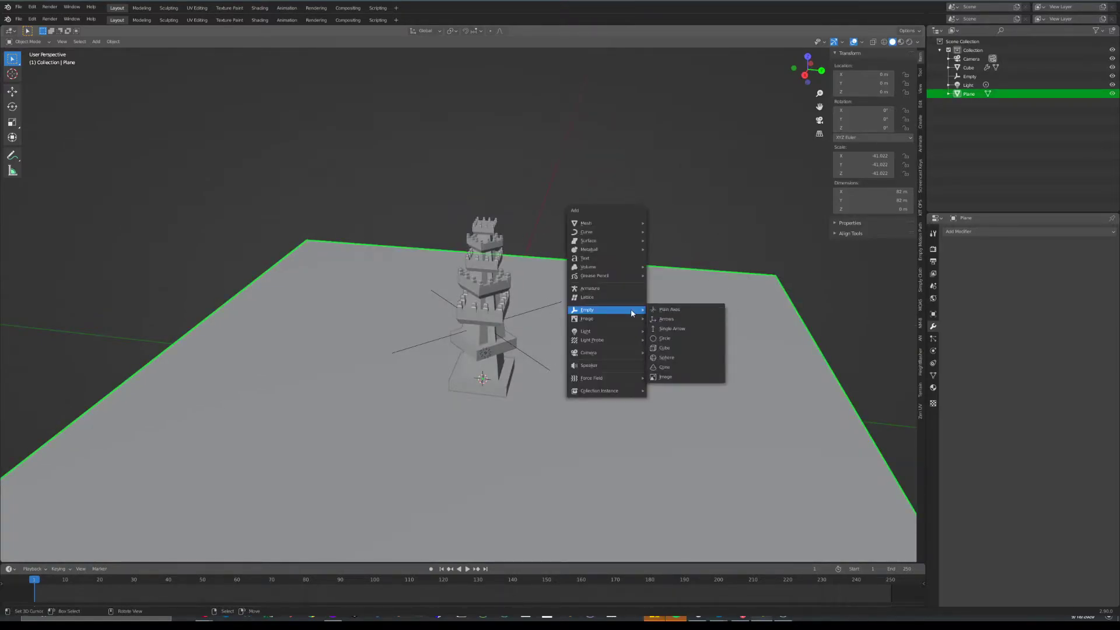
mouse_move(605, 224)
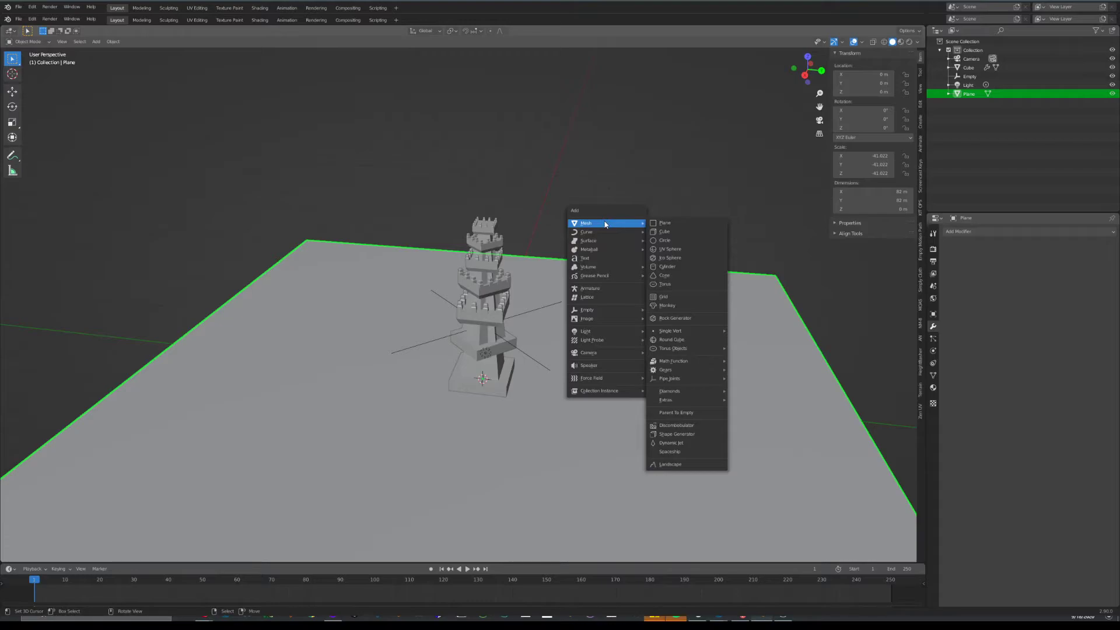
click(690, 467)
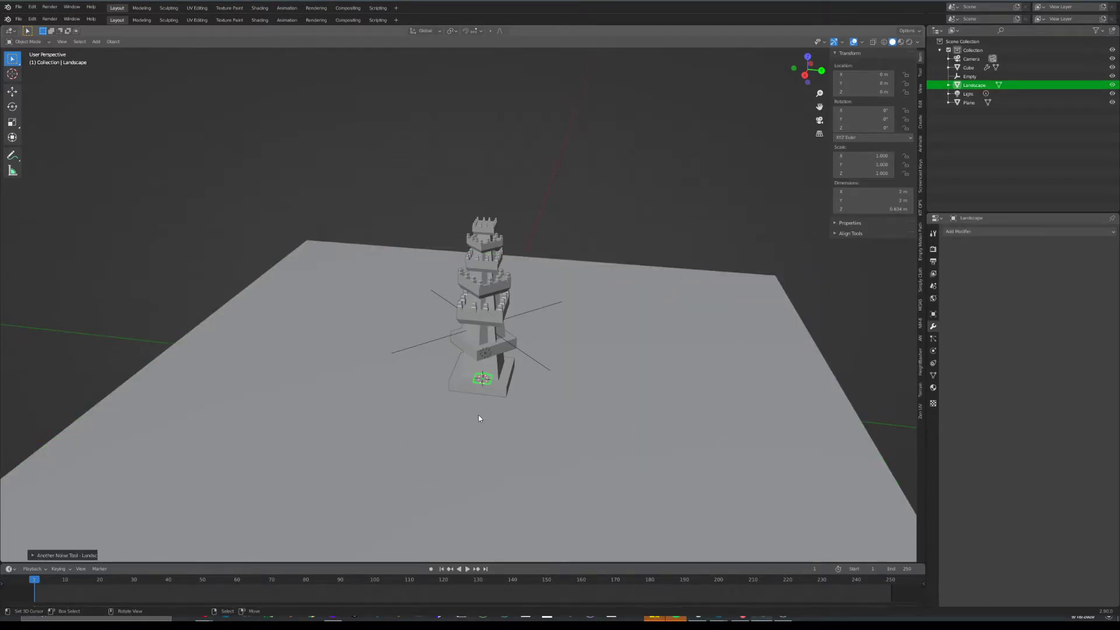
scroll(490, 396, down, 4)
key(s)
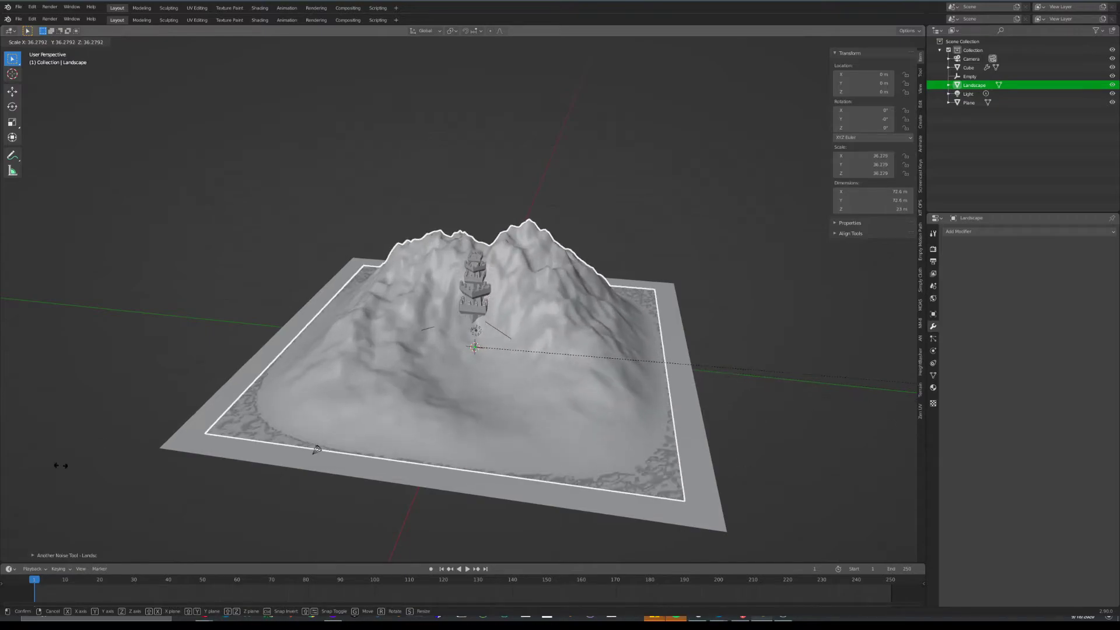
click(392, 480)
Move the landscape along X behind the tower, sink it slightly along Z, and scale it up to about 50
key(g)
key(x)
click(428, 370)
key(g)
key(z)
click(542, 320)
key(g)
key(x)
click(538, 328)
middle_drag(538, 329, 625, 352)
key(s)
click(635, 362)
Duplicate the landscape in place and rotate the copy 90° around Z
key(shift+d)
right_click(638, 364)
text(rz90)
key(Return)
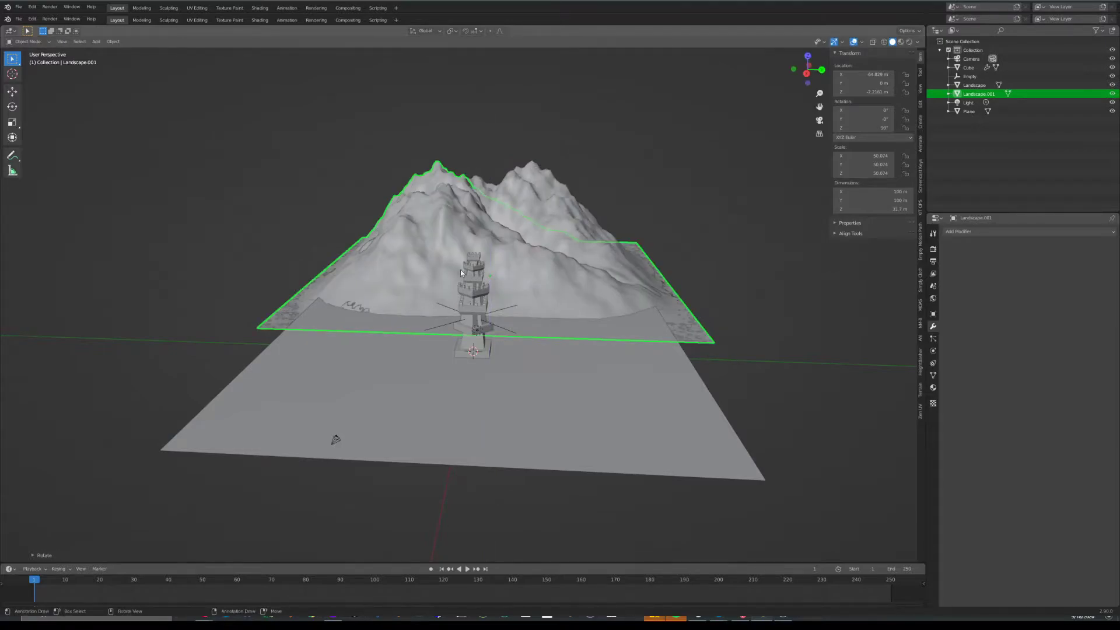
Move the landscape copy along X and Y beside the first mountain and turn it around Z to about -45°
key(g)
key(x)
click(614, 257)
key(r)
key(z)
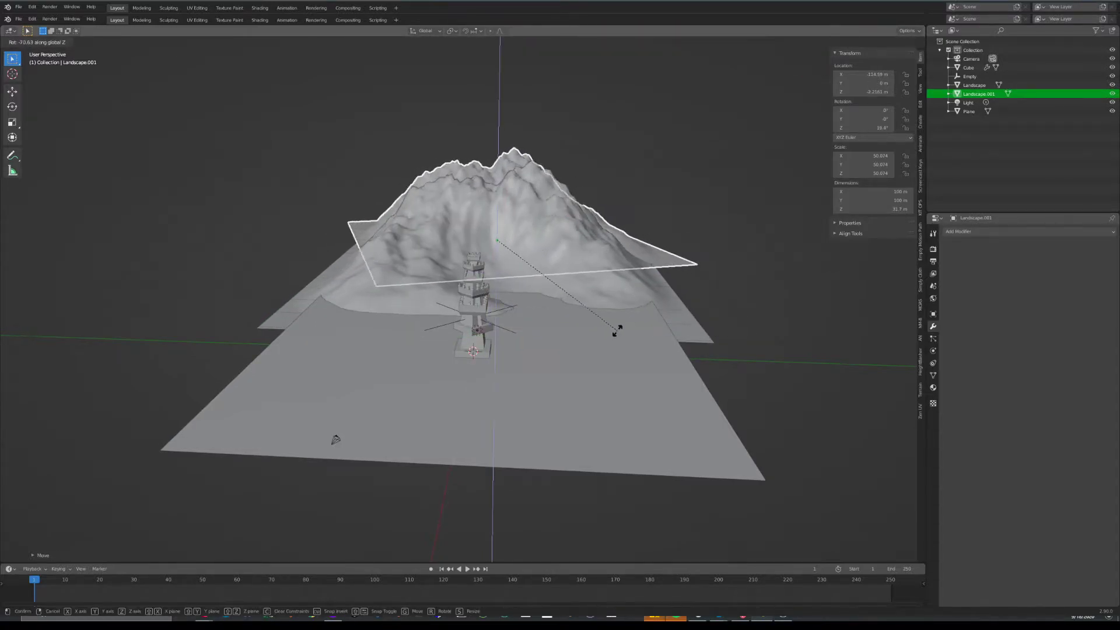
click(618, 330)
key(g)
key(y)
click(679, 229)
key(r)
key(z)
click(737, 278)
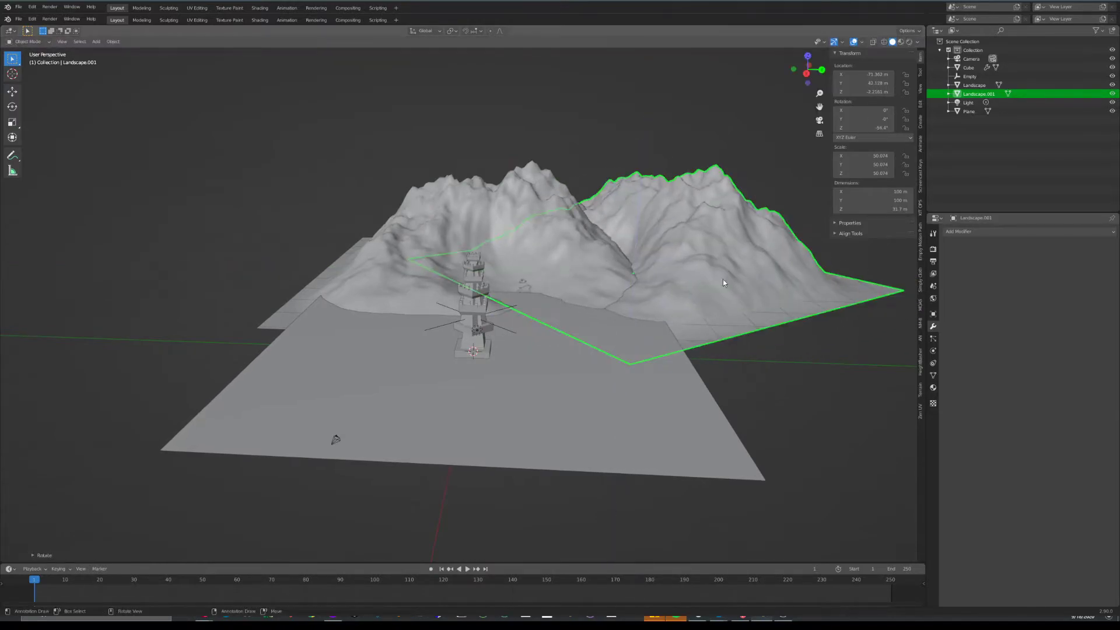
Fine-tune the landscape copy's X position and Z rotation beside the original mountain
scroll(735, 271, up, 2)
key(g)
key(x)
click(718, 300)
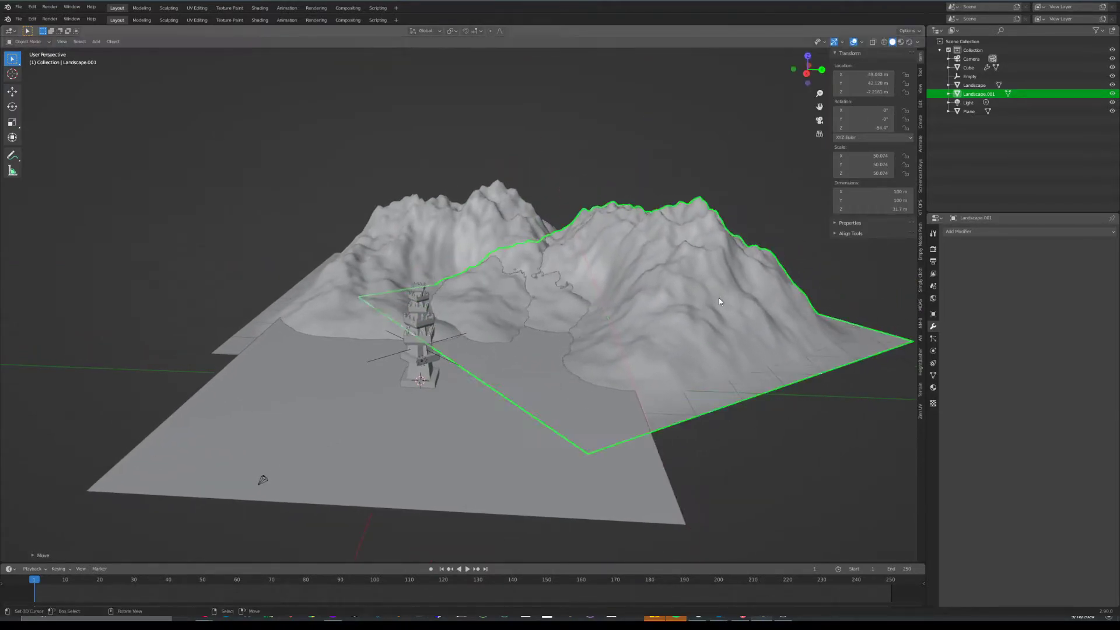
key(r)
key(z)
click(722, 304)
key(g)
key(x)
click(725, 307)
Stretch the landscape copy along Z to a height of about 44 m
key(s)
key(z)
click(675, 171)
middle_drag(607, 273, 630, 234)
key(s)
key(z)
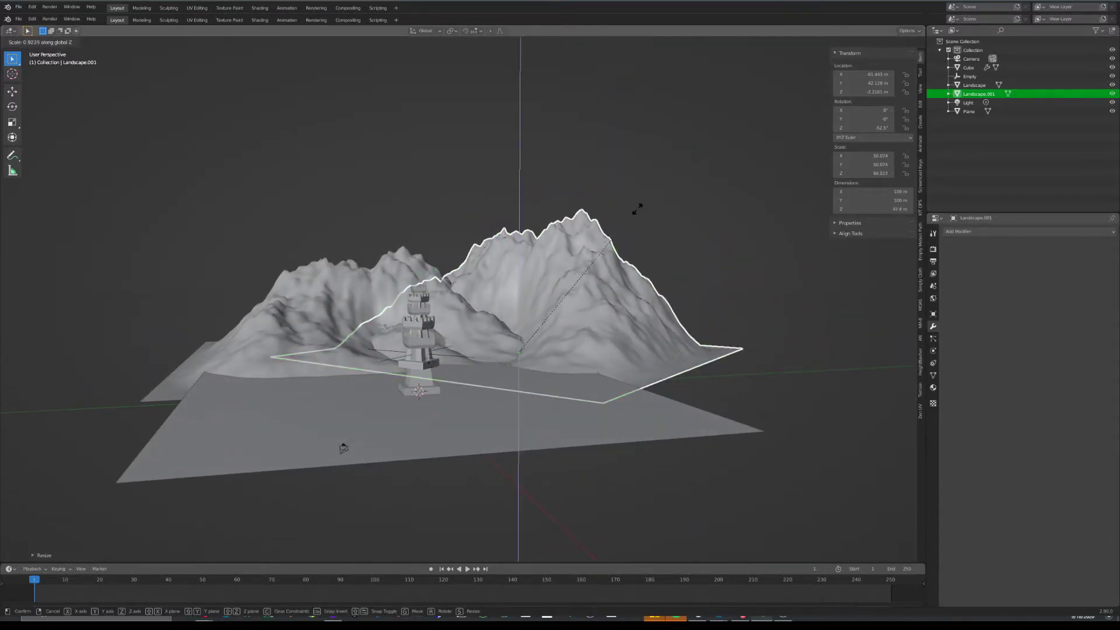
click(636, 205)
Look through the camera and re-aim it with walk navigation so the tower's base falls inside the frame
scroll(533, 338, up, 3)
middle_drag(533, 338, 607, 357)
scroll(390, 268, down, 5)
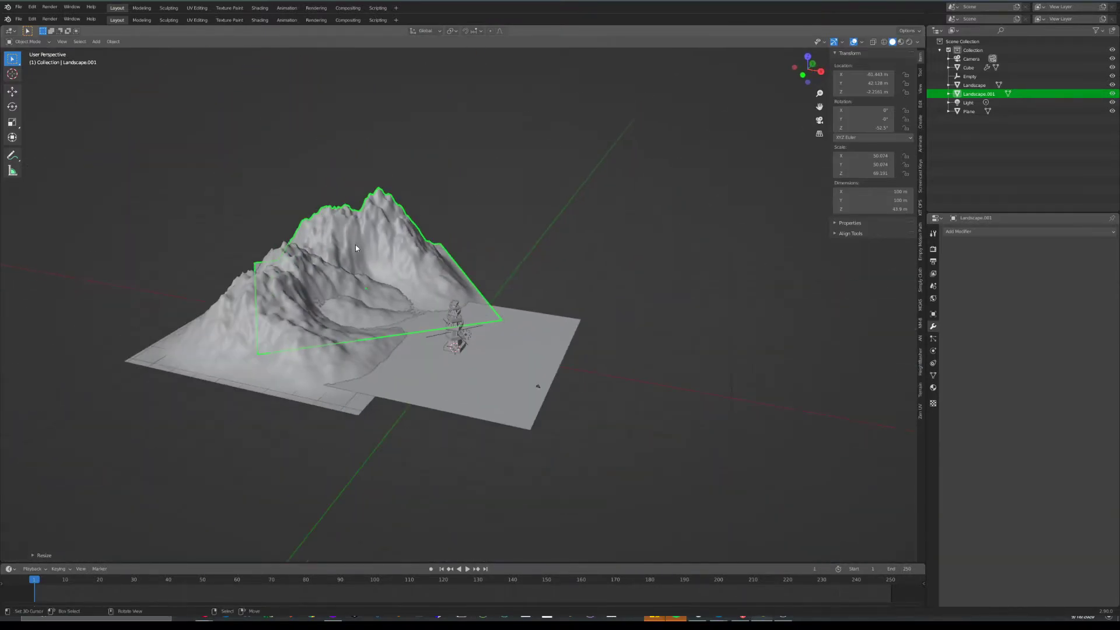
key(KP_0)
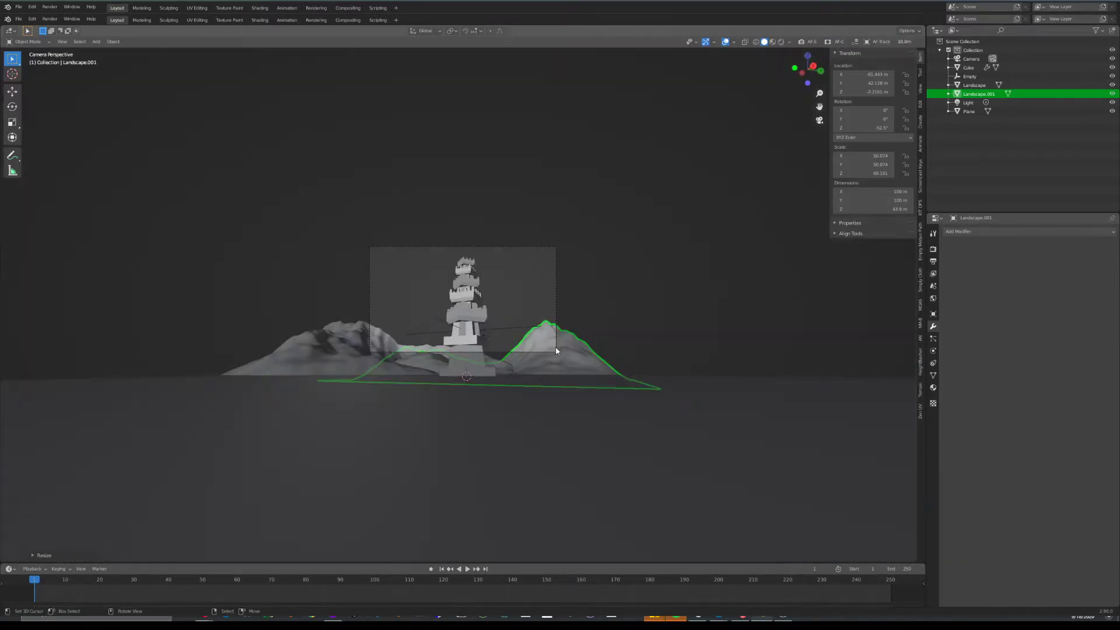
key(shift+grave)
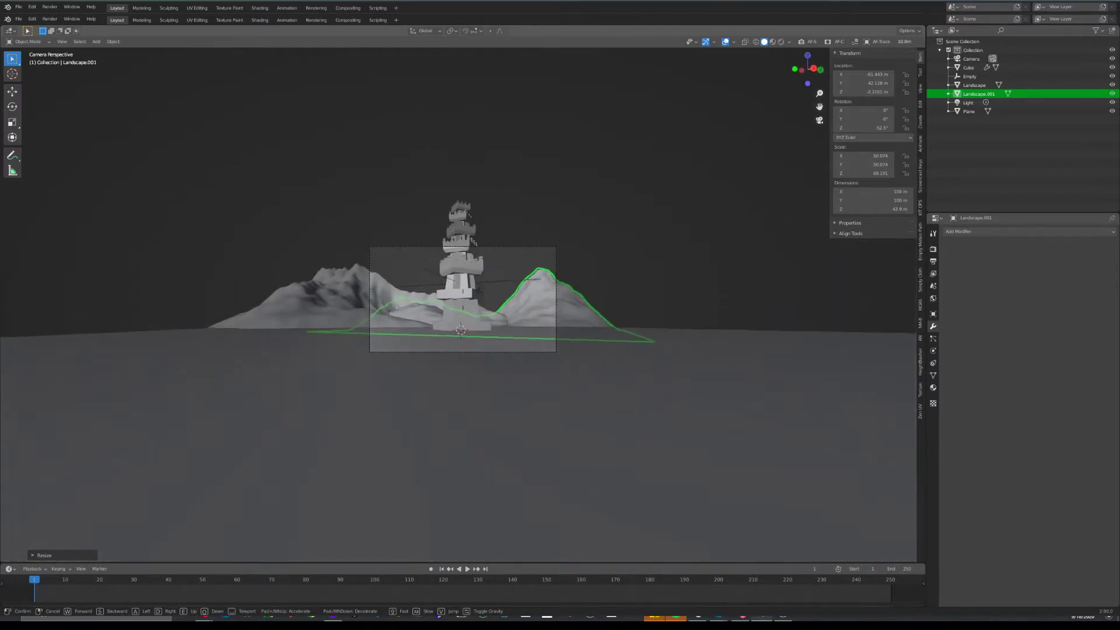
key(w)
key(s)
click(484, 279)
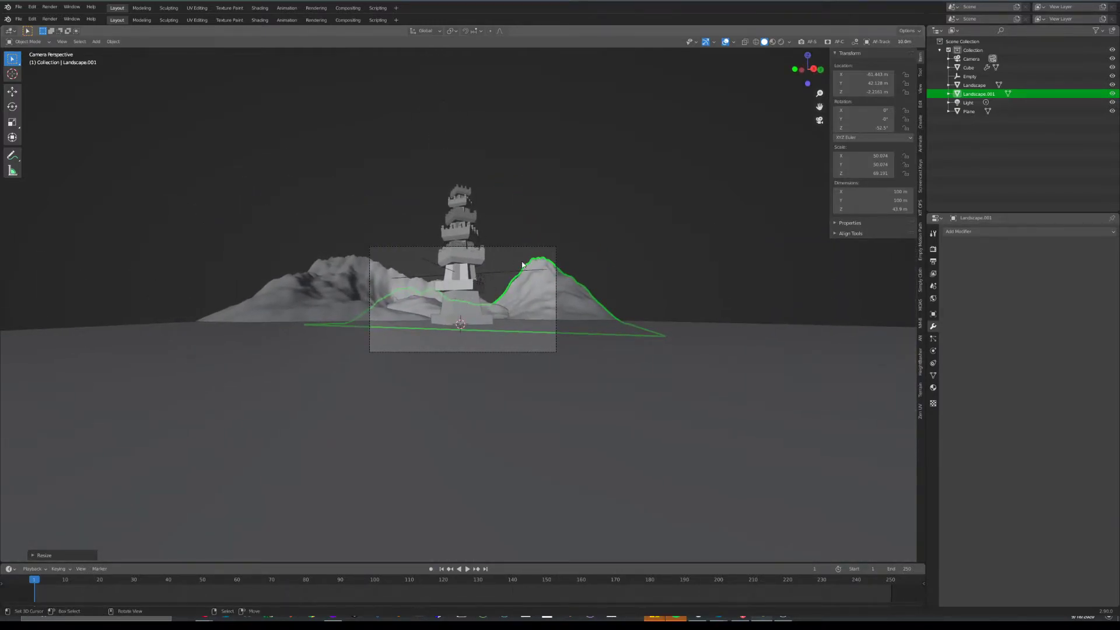
Set the camera's clip end to 1000 m and clear the selection
click(513, 246)
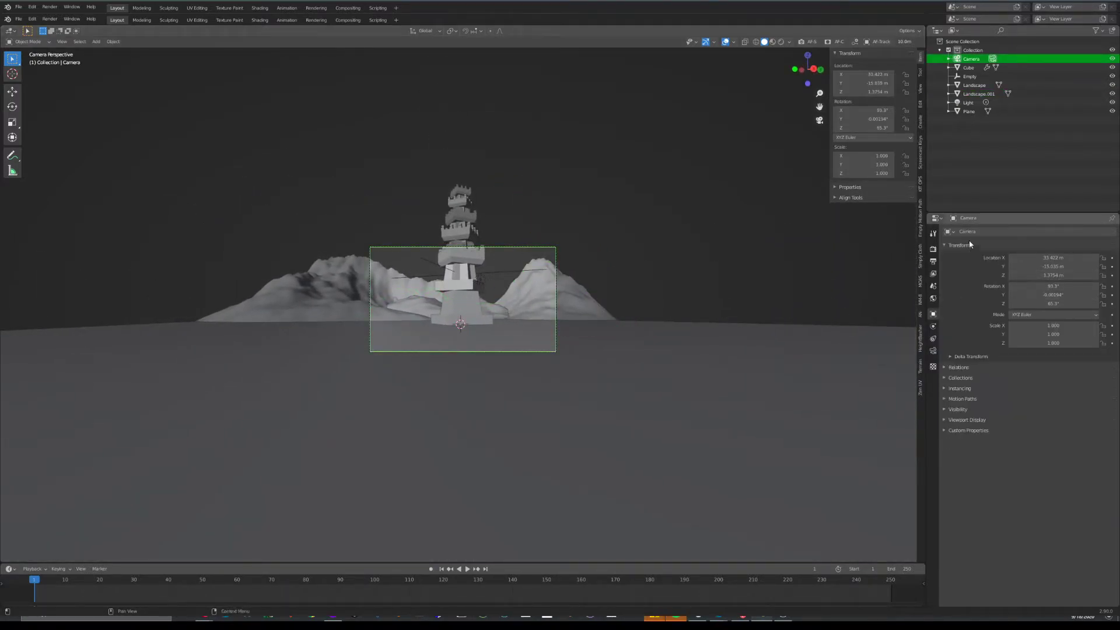
click(933, 351)
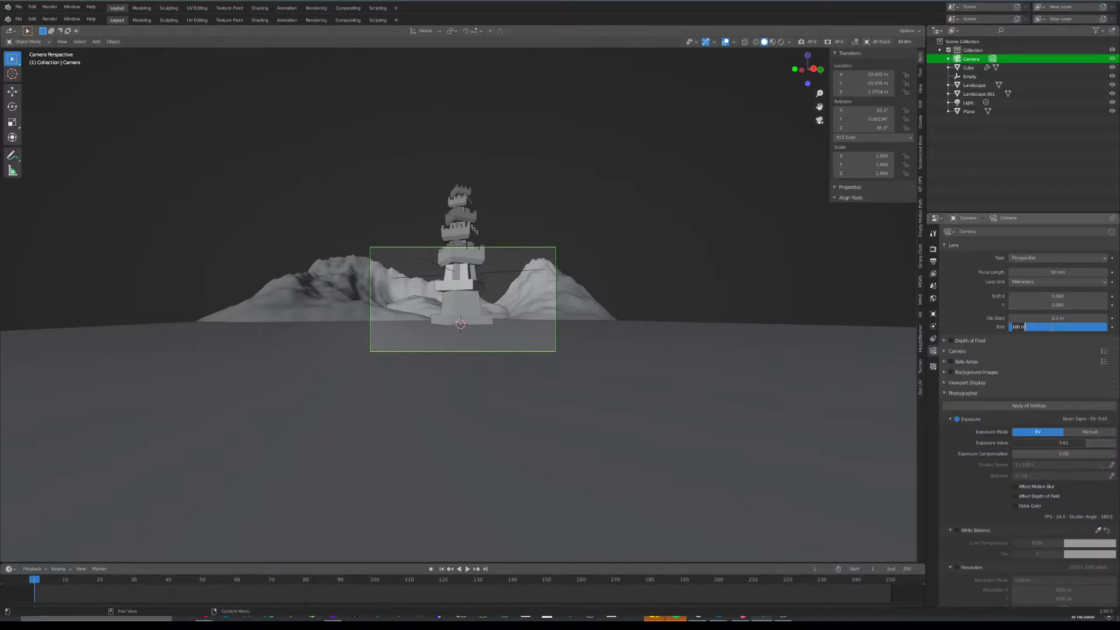
key(BackSpace)
key(Return)
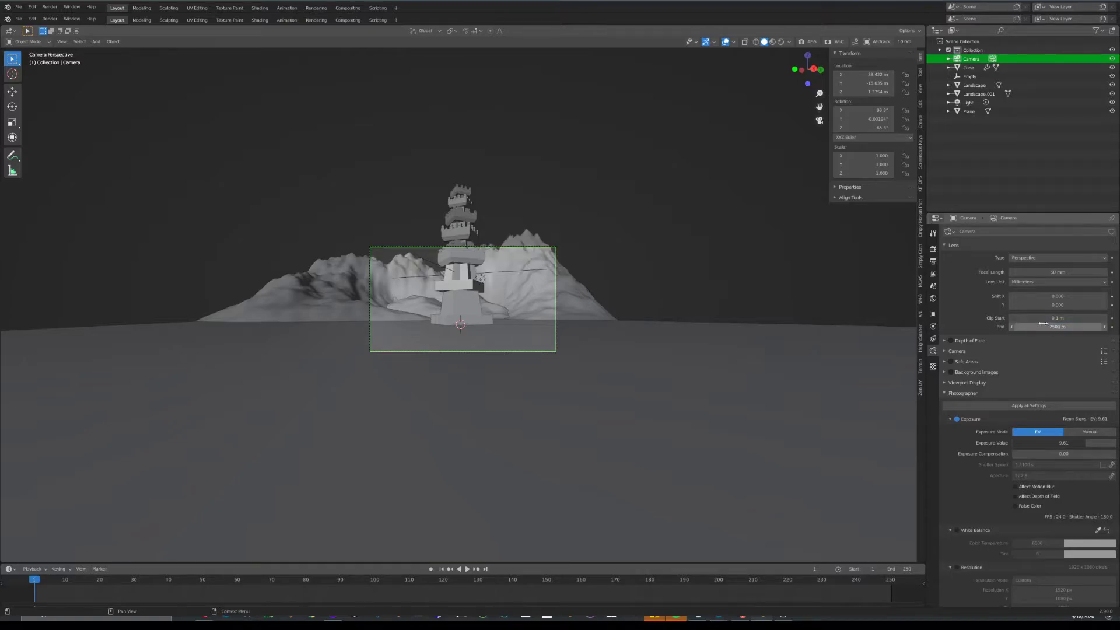
key(alt+a)
Move the camera back with walk navigation until the whole tower and the mountain peaks fit inside the frame
scroll(554, 293, down, 1)
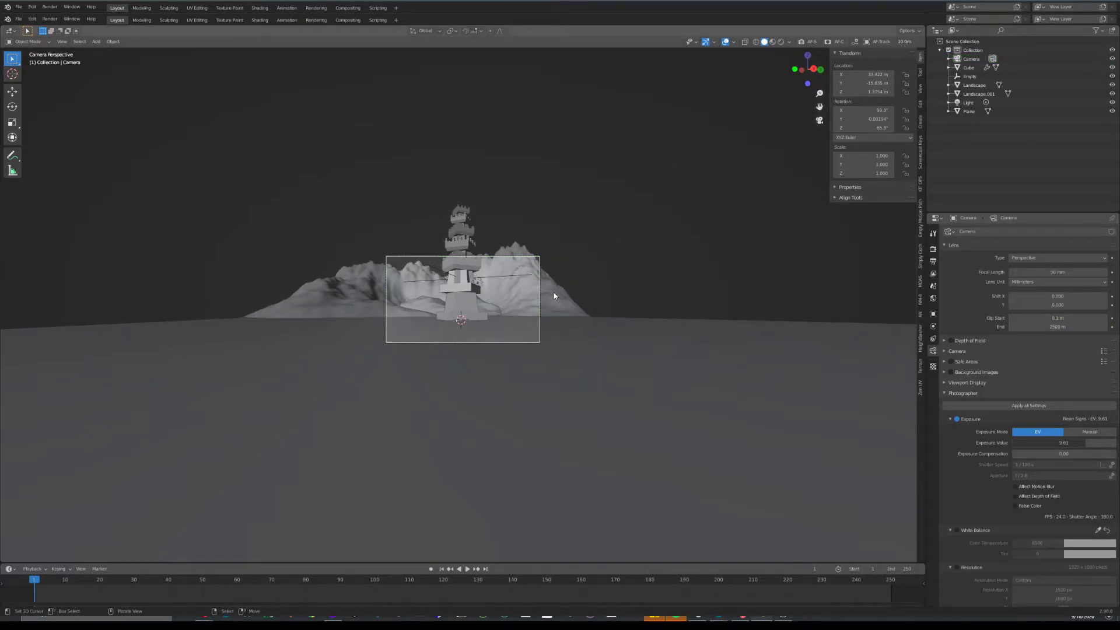
scroll(554, 292, up, 4)
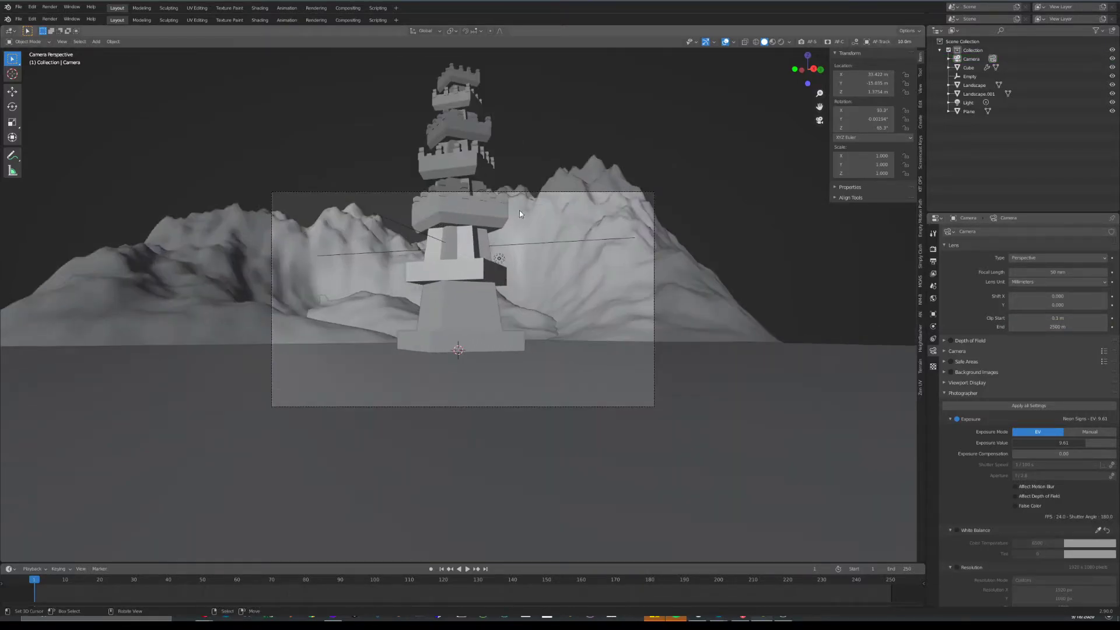
click(530, 198)
click(561, 194)
key(shift+grave)
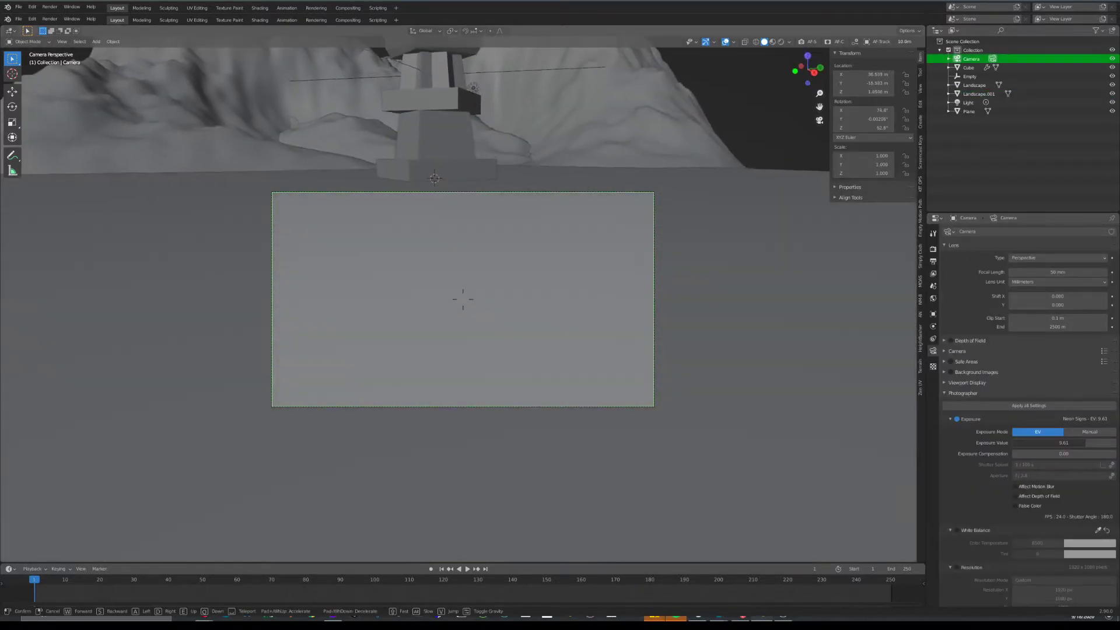
key(s)
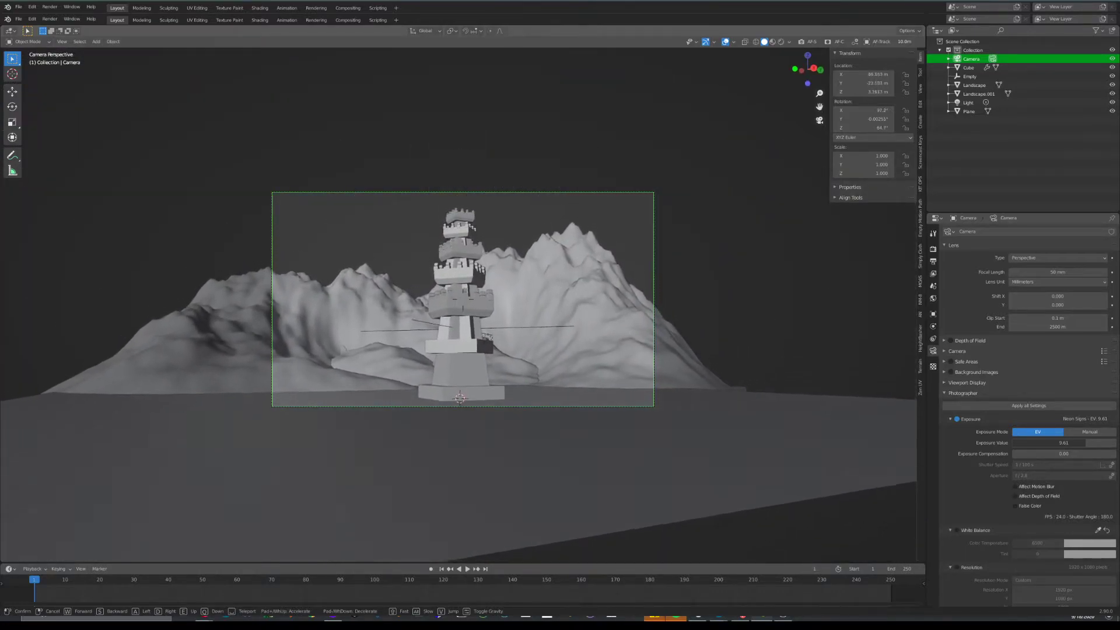
click(554, 381)
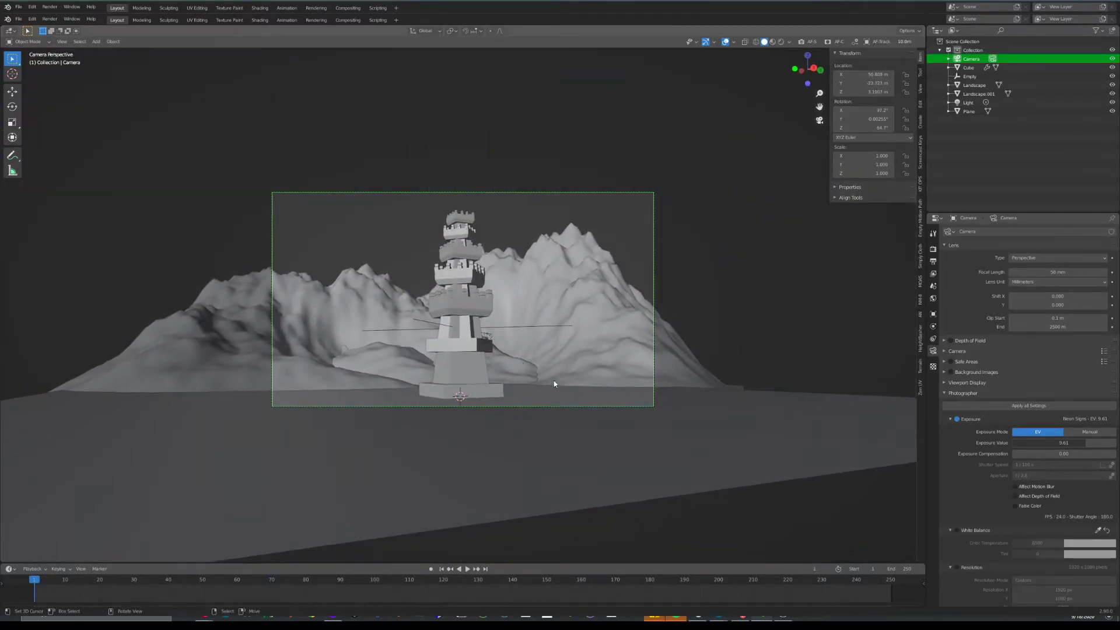
Preview the scene with rendered shading, try the point light in another position, and delete that light
click(781, 42)
click(486, 343)
key(g)
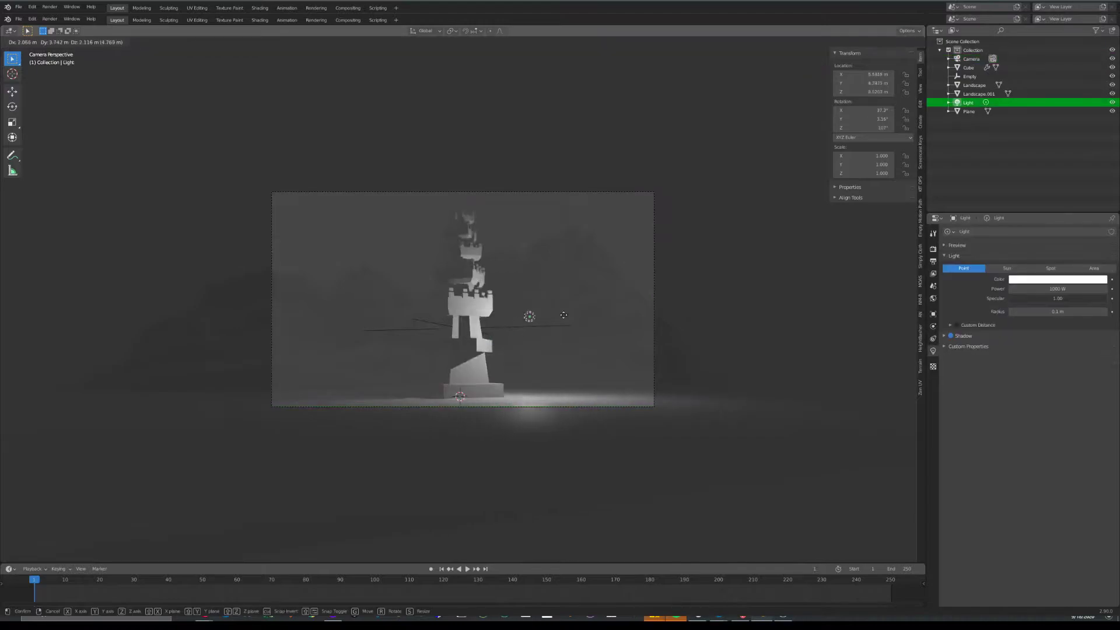
click(417, 189)
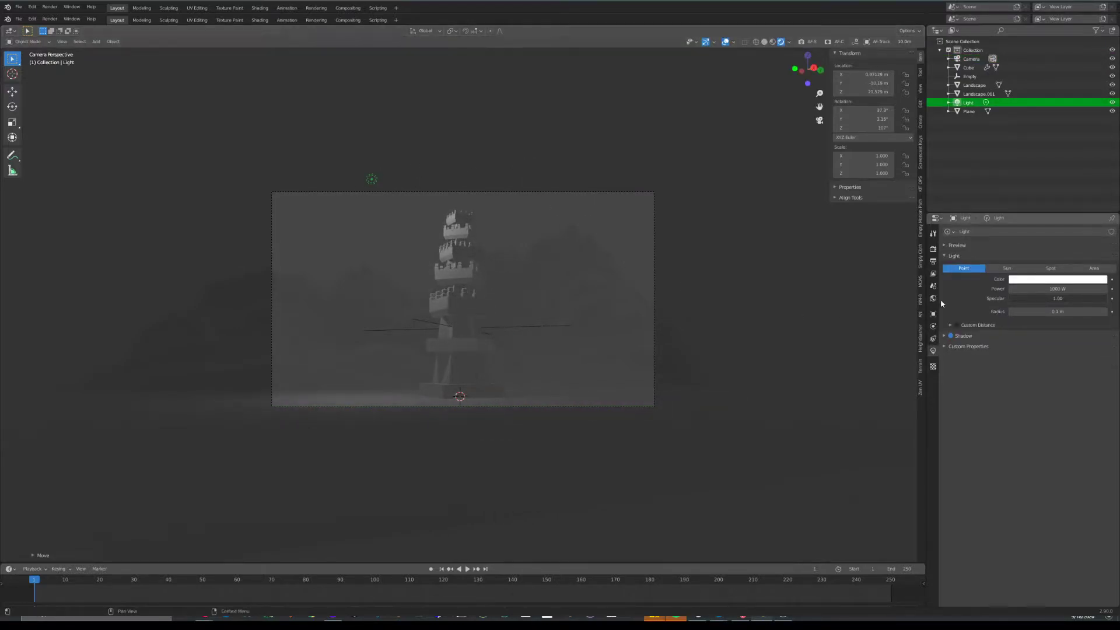
key(Delete)
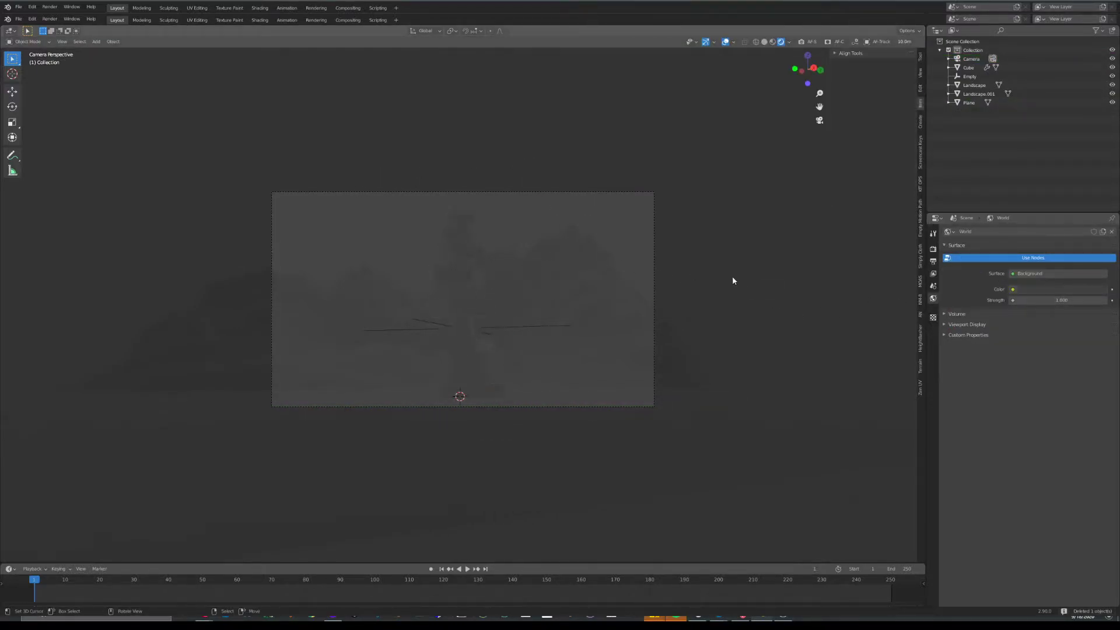
Set the world background colour to black and switch the viewport to material preview shading
scroll(506, 349, up, 5)
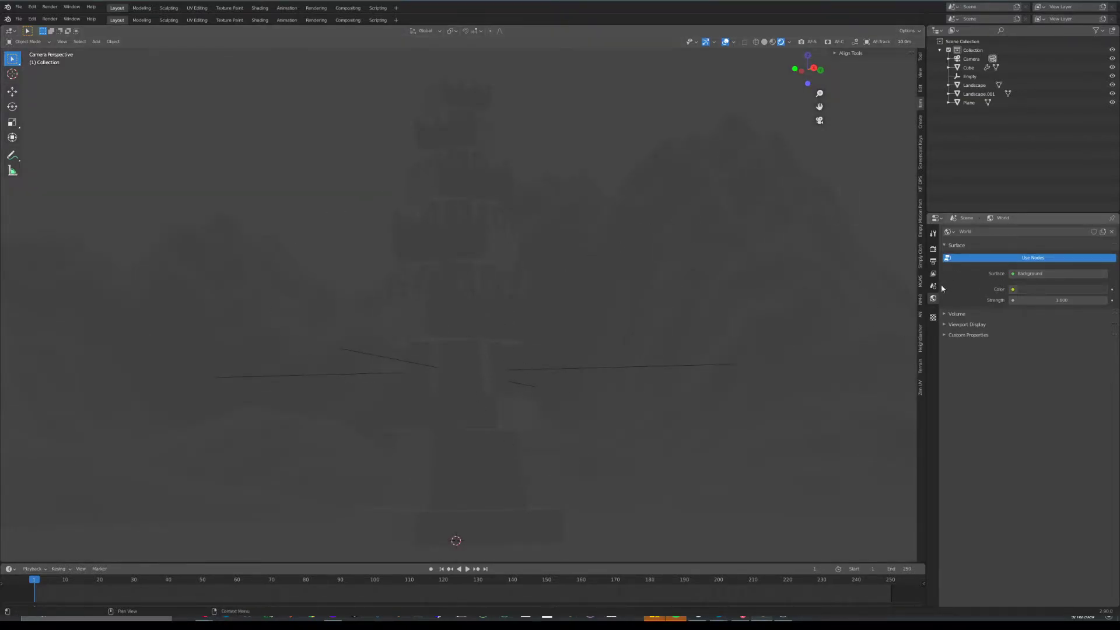
click(1053, 289)
drag(1100, 215, 1100, 229)
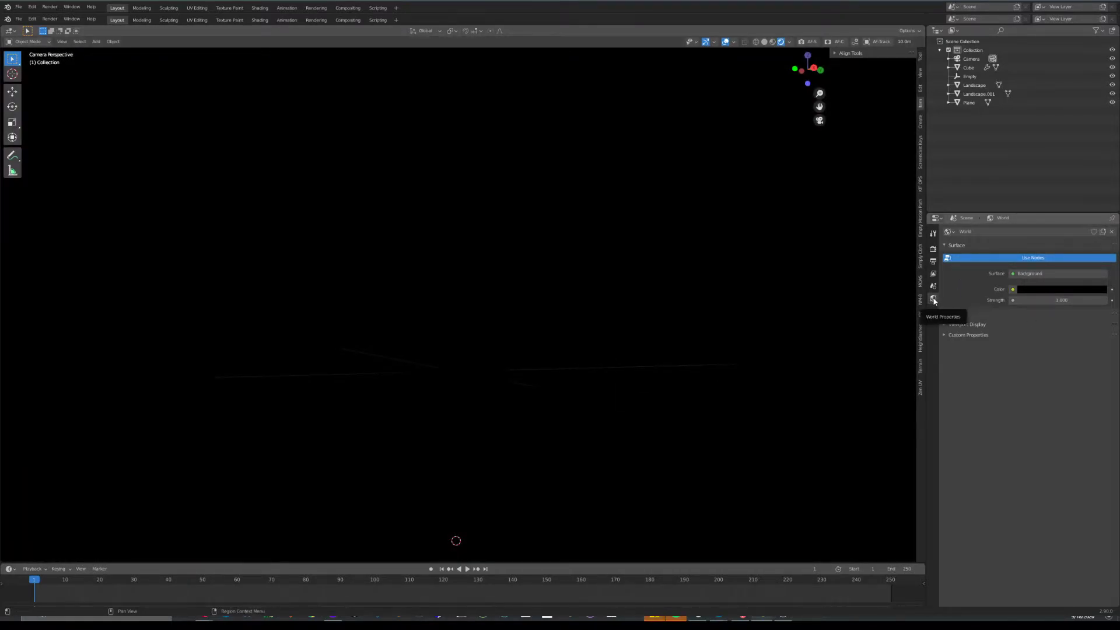
scroll(790, 338, down, 2)
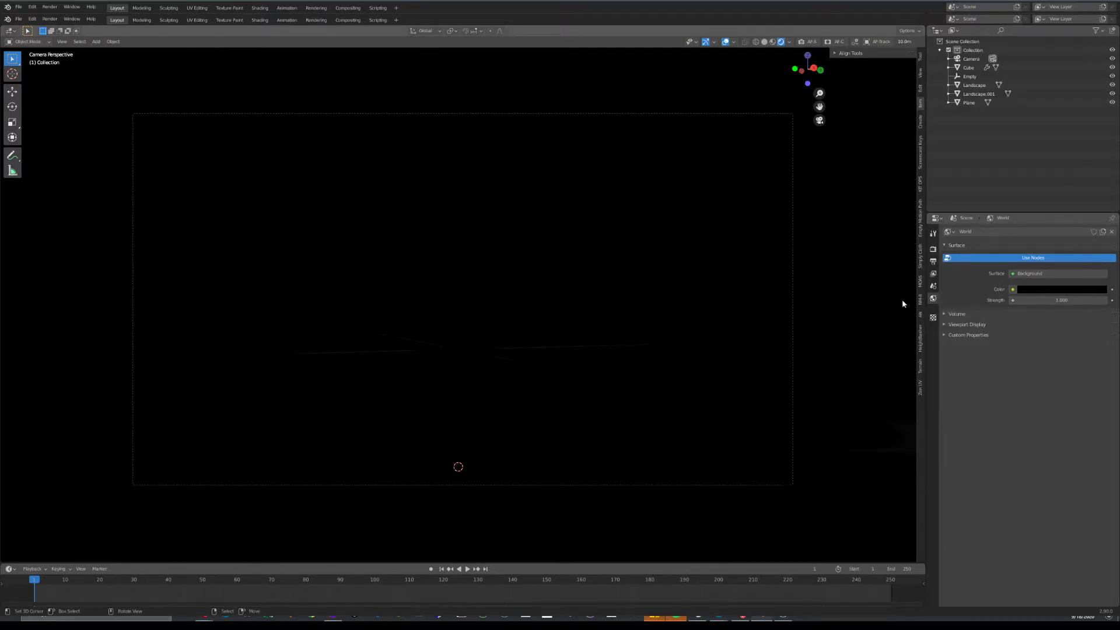
click(773, 42)
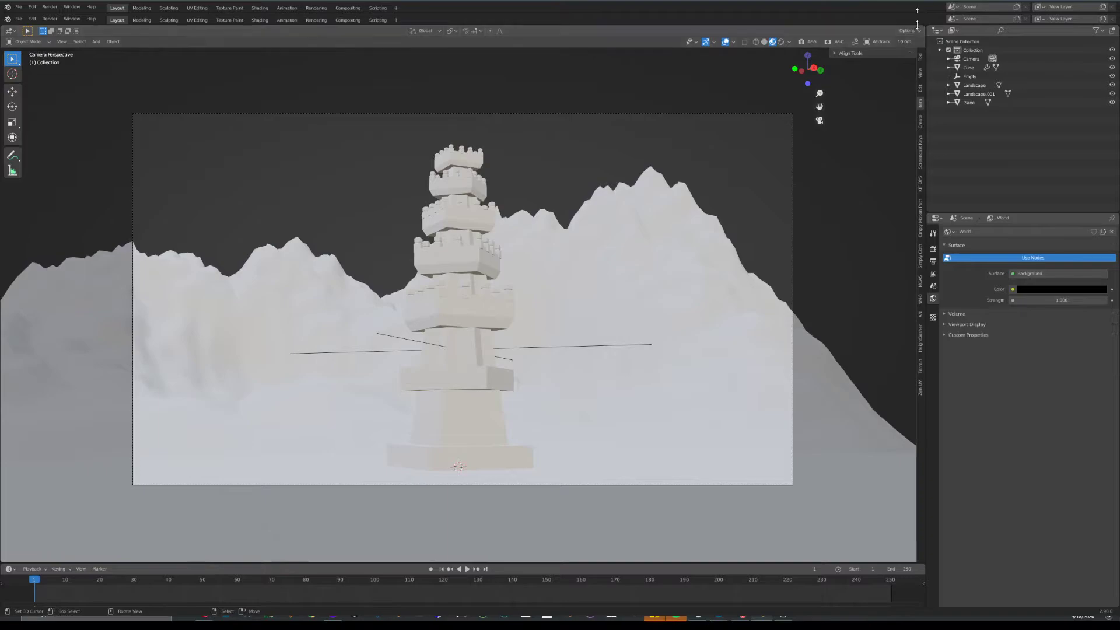
Split the viewport into two side-by-side views and give the landscape copy a new material with a dark green base colour
drag(924, 27, 765, 44)
right_click(544, 268)
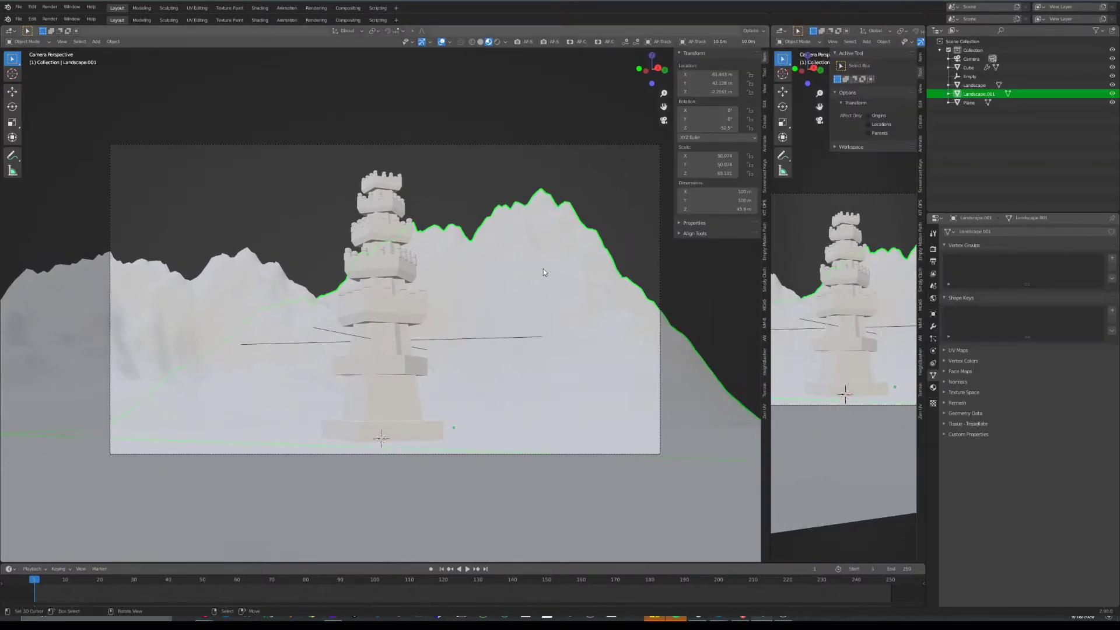
click(932, 387)
click(1033, 269)
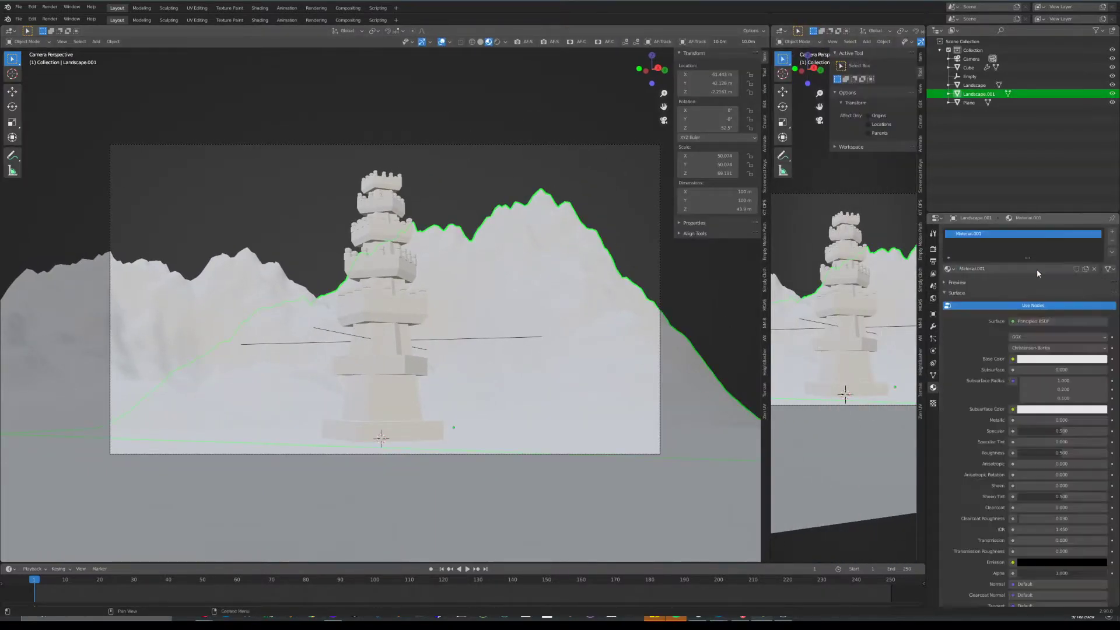
click(1061, 359)
click(1050, 259)
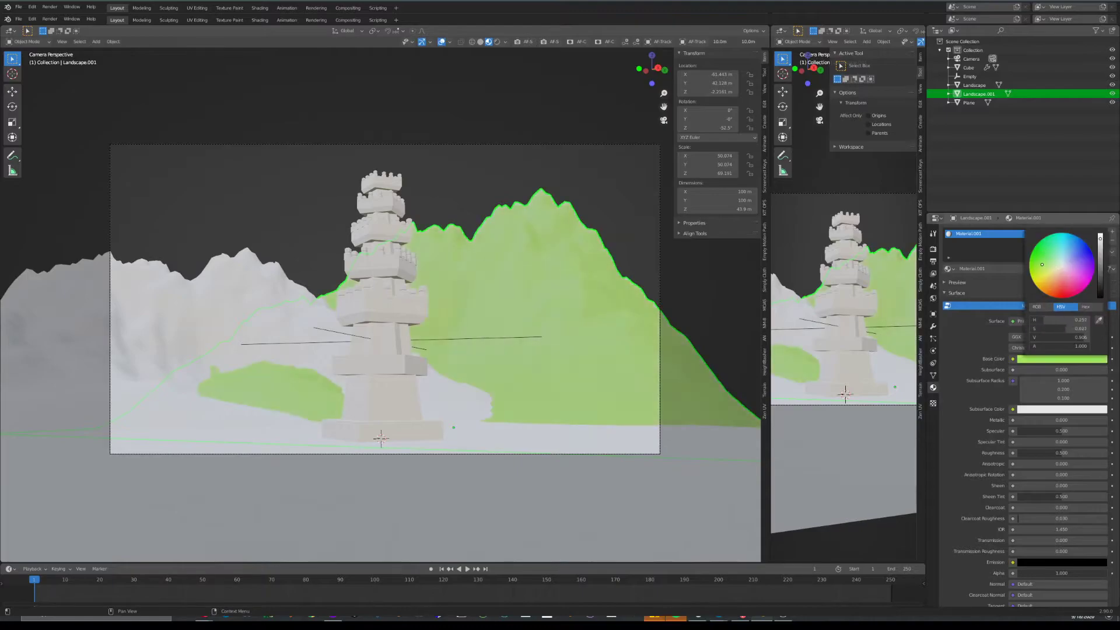
drag(1100, 255, 1101, 272)
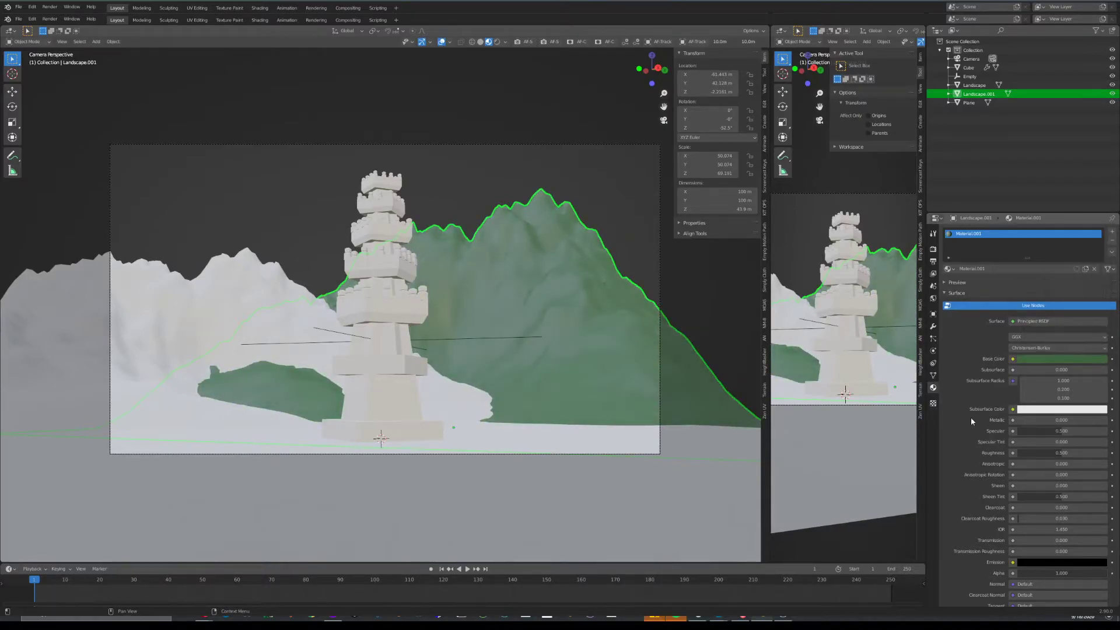
Assign the existing green Material.001 to the ground plane and to the original landscape mountain
click(534, 433)
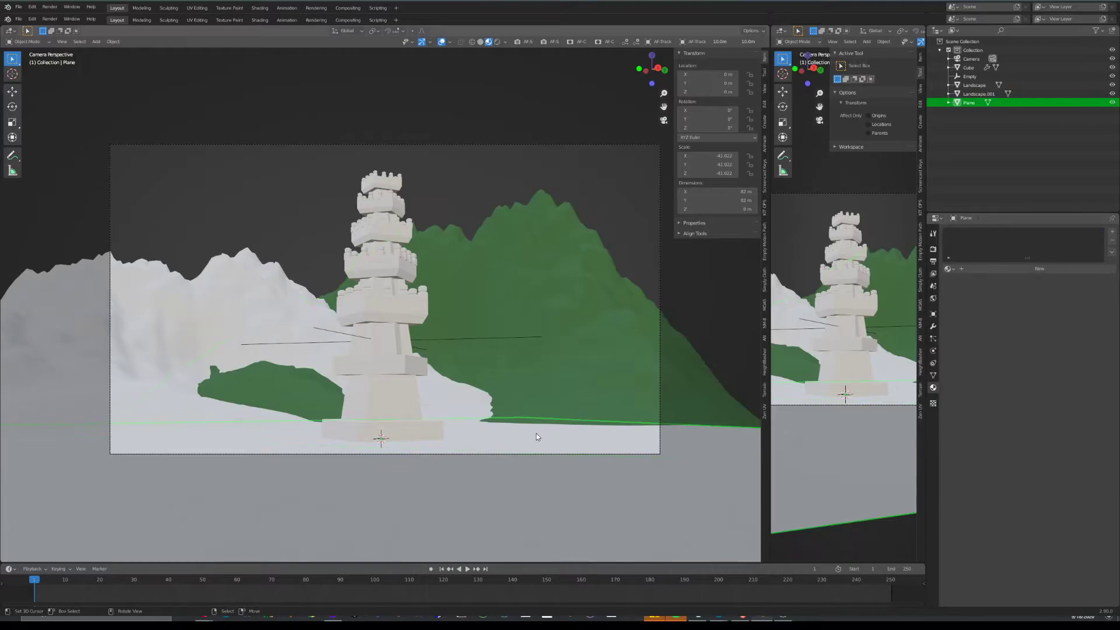
click(946, 269)
click(987, 282)
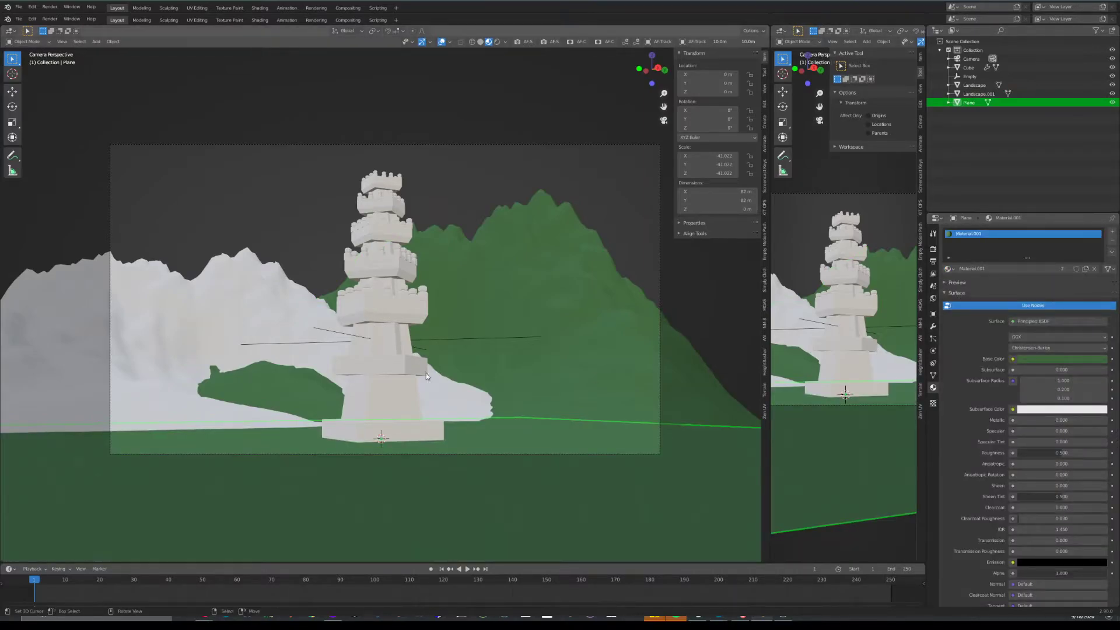
click(469, 411)
click(947, 268)
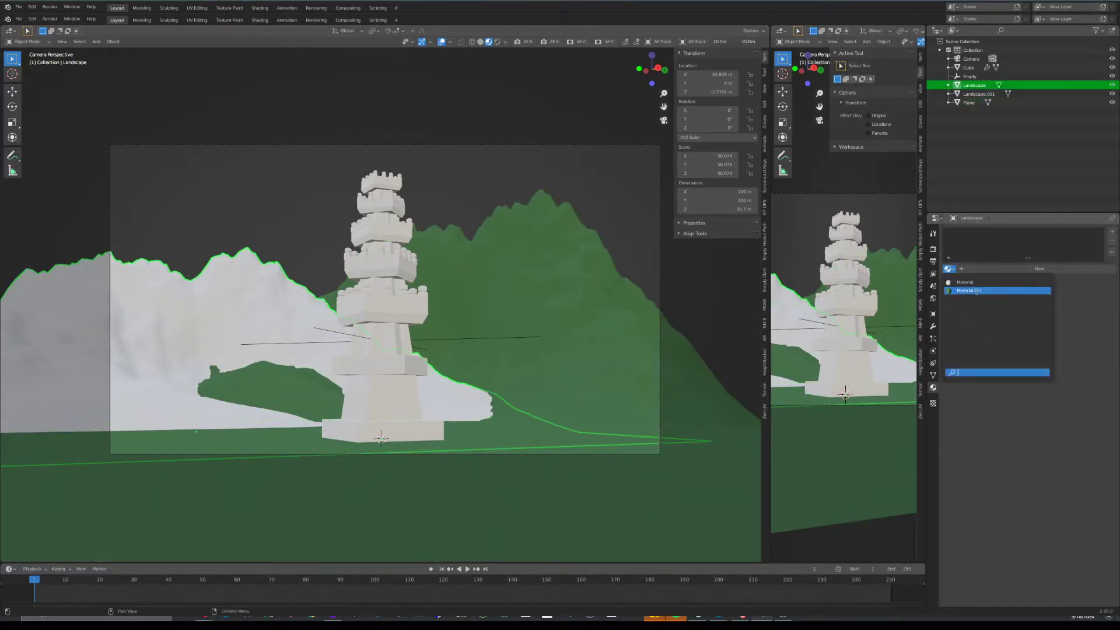
click(976, 290)
Give the tower's material an orange-red base colour, lower its specular to about 0.07 and raise its roughness
click(872, 330)
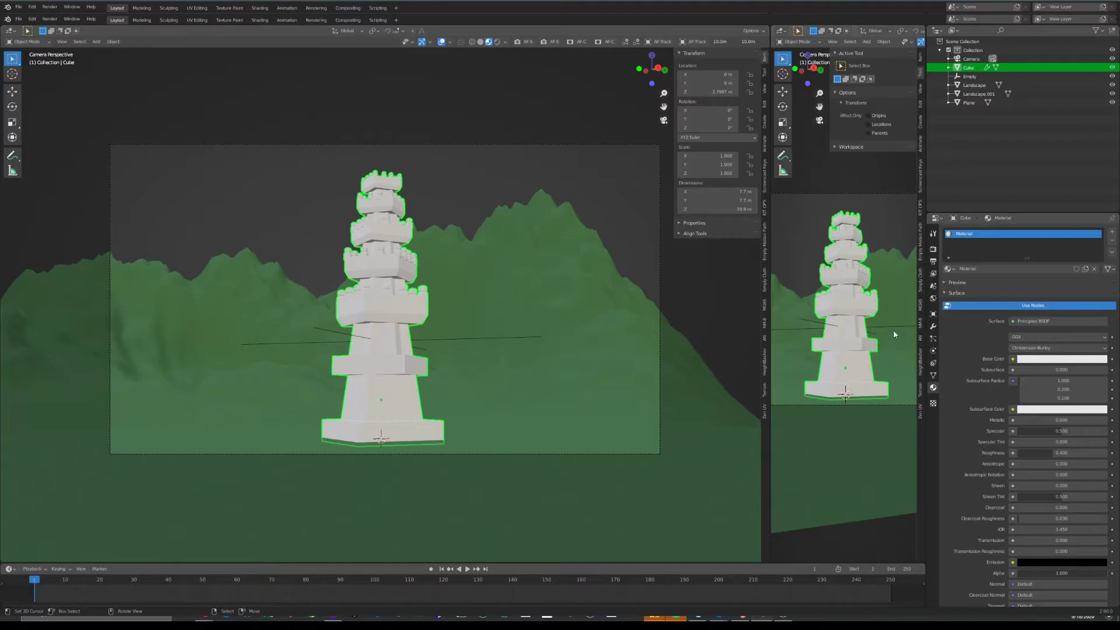
click(1037, 362)
drag(1061, 283, 1057, 294)
mouse_move(1038, 432)
mouse_down()
mouse_move(999, 432)
mouse_move(1056, 453)
mouse_up()
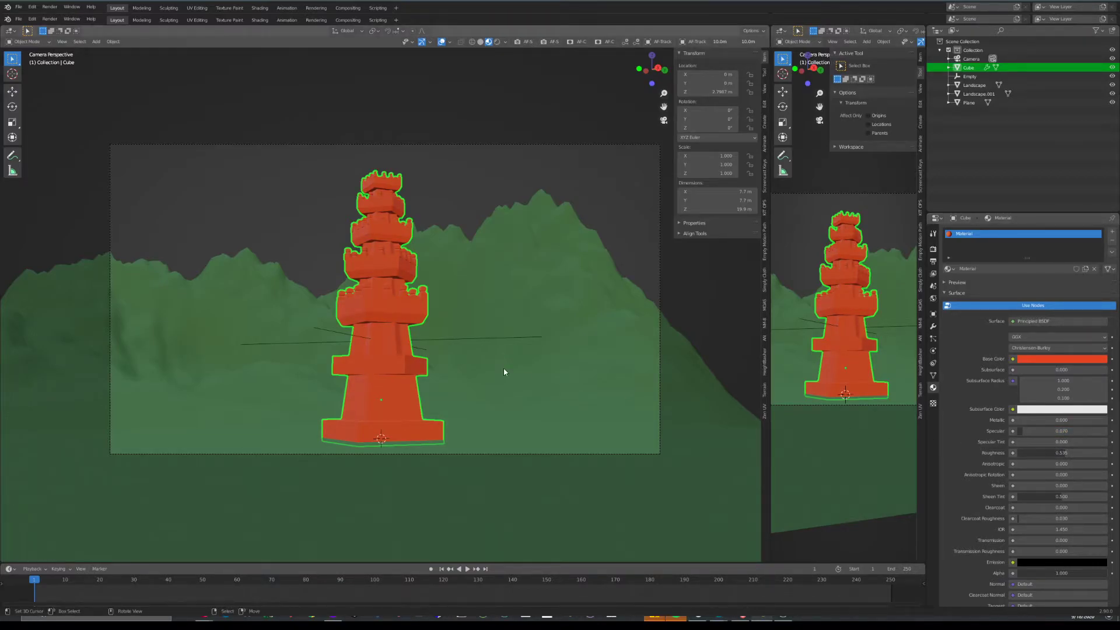
key(Tab)
key(Tab)
key(Tab)
key(Tab)
With the larger viewport in rendered shading, add an area light and raise it along Z to near the tower's top
key(alt+a)
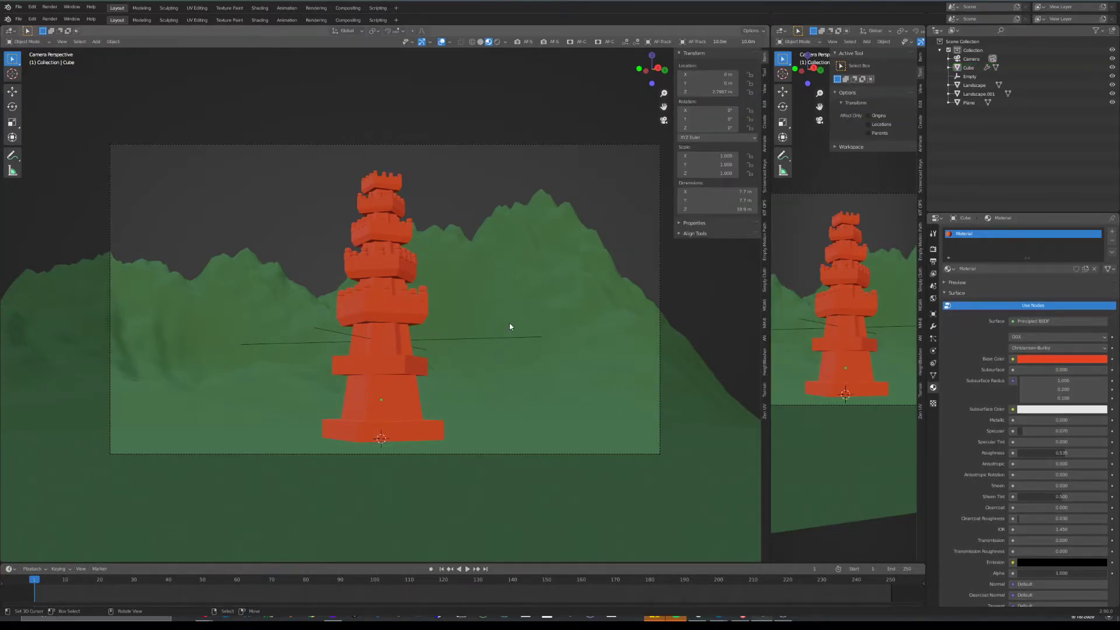
click(497, 41)
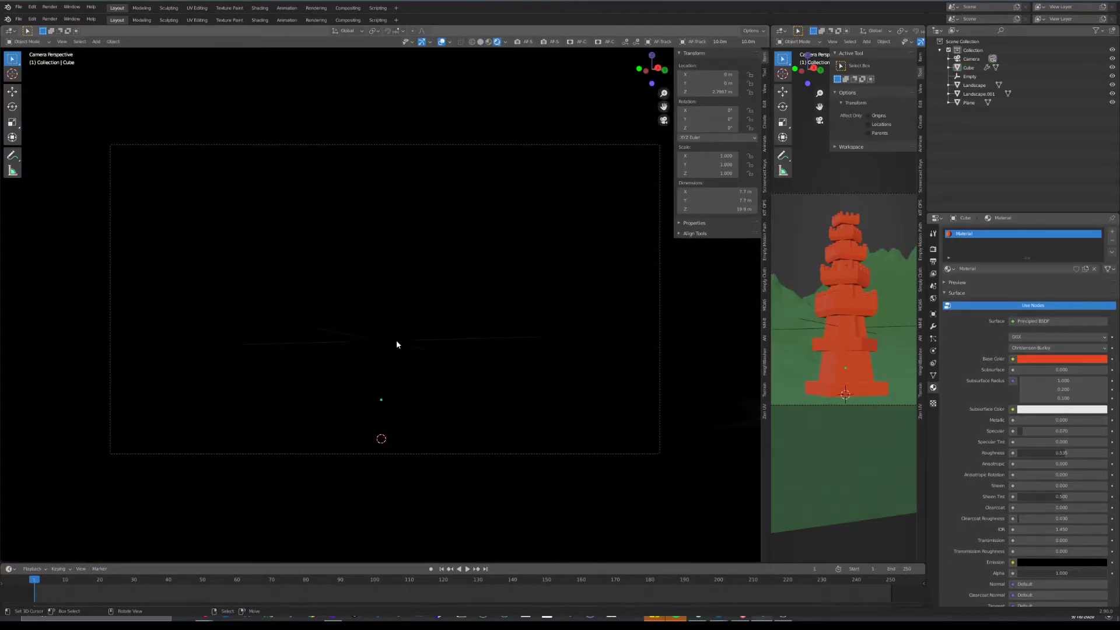
key(shift+a)
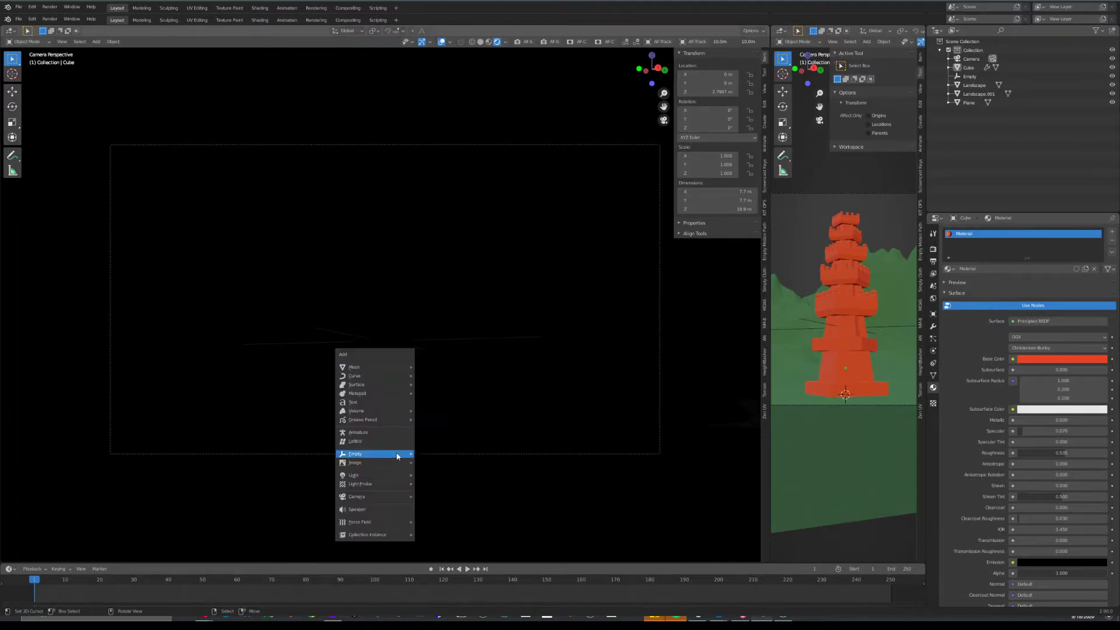
mouse_move(387, 476)
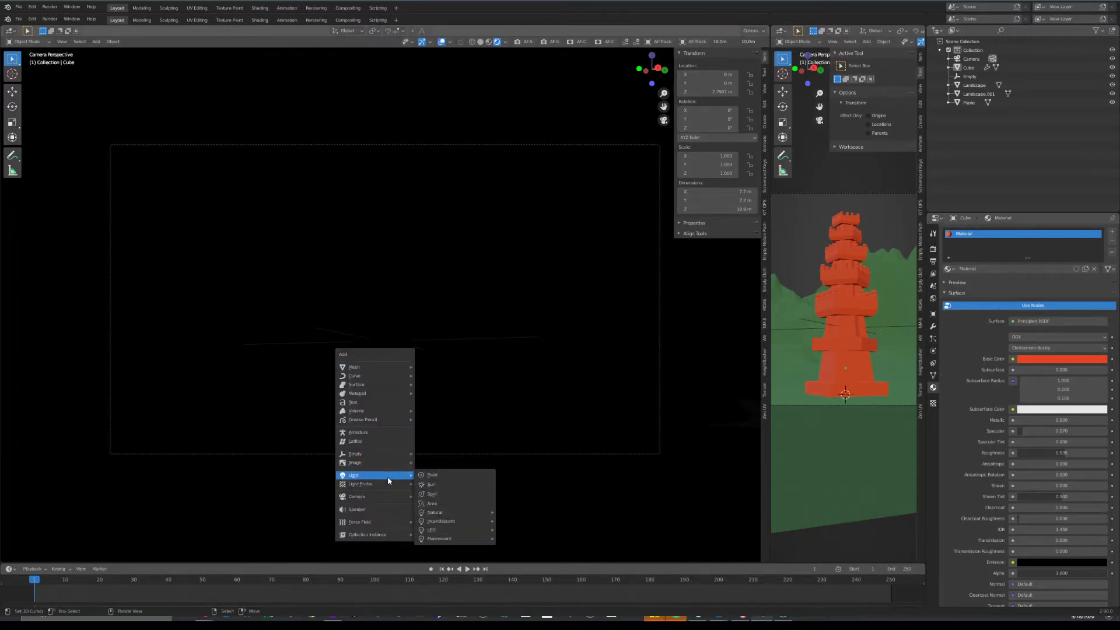
click(456, 502)
key(g)
key(z)
click(489, 146)
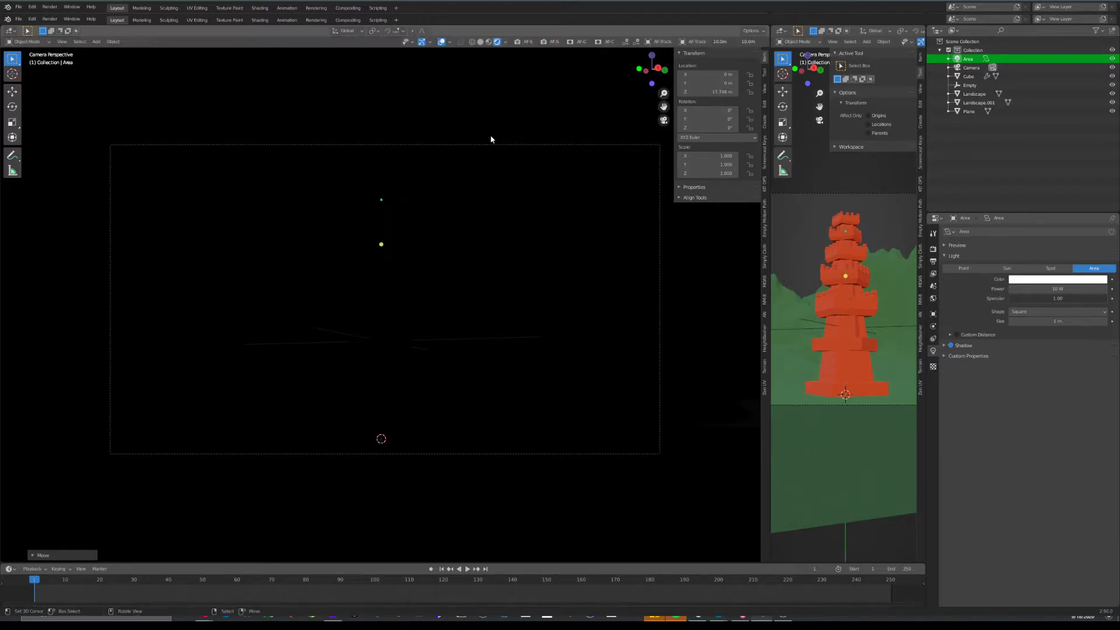
Set the area light's power to 500 W
click(1028, 289)
text(500)
key(Return)
Scale the area light up to about 8.8 and raise it along Z above the tower's top
key(s)
click(323, 264)
key(g)
key(z)
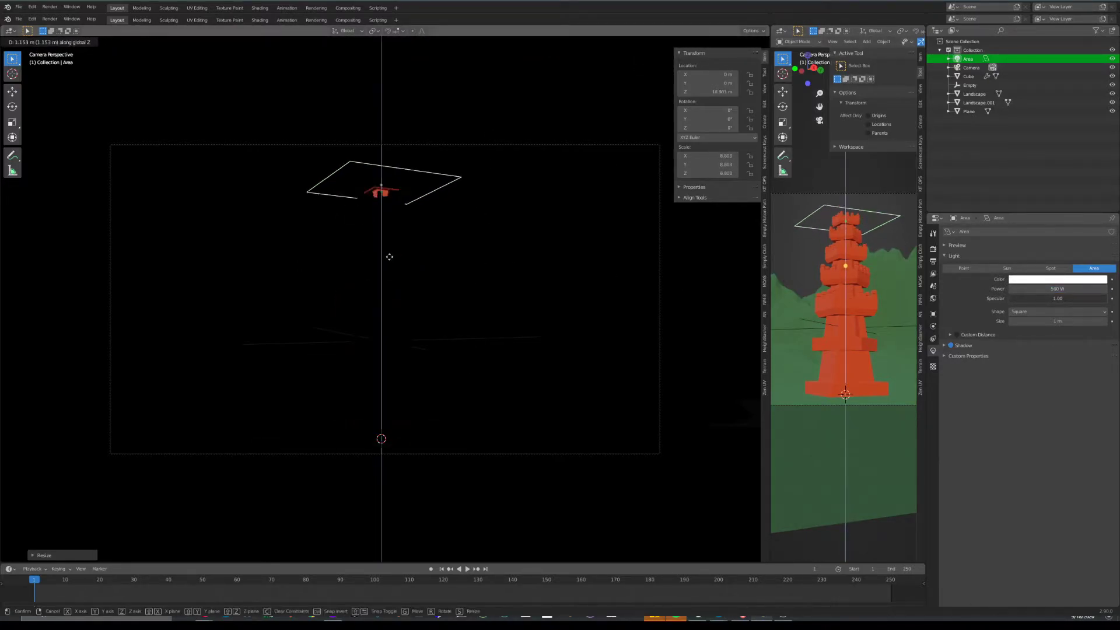
click(393, 190)
Set the area light's power to 6500 W
click(1013, 289)
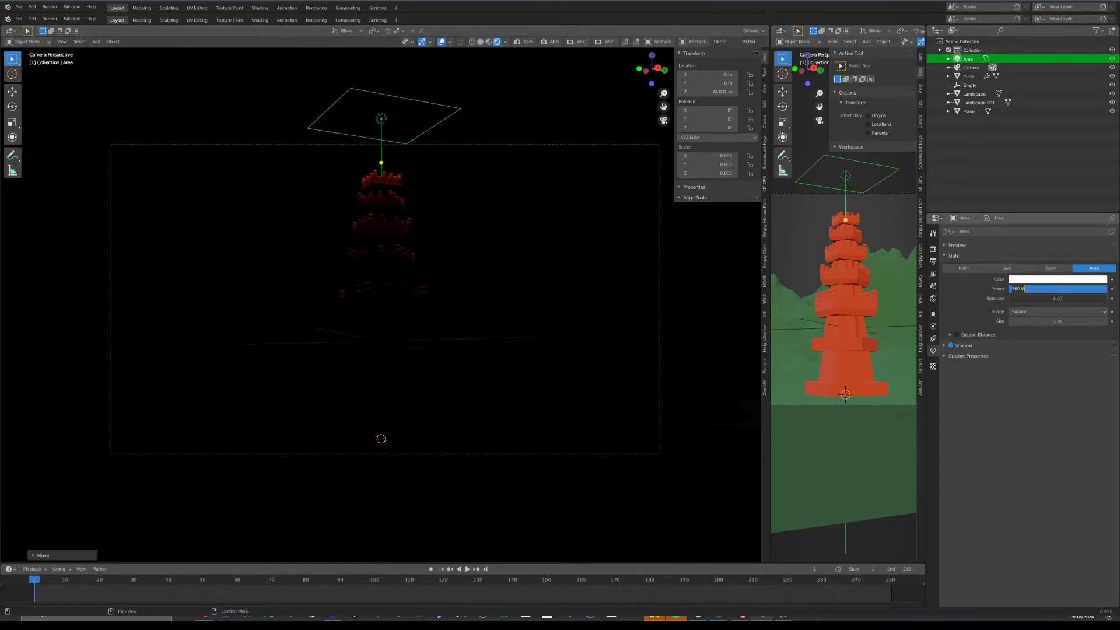
text(6500)
key(Return)
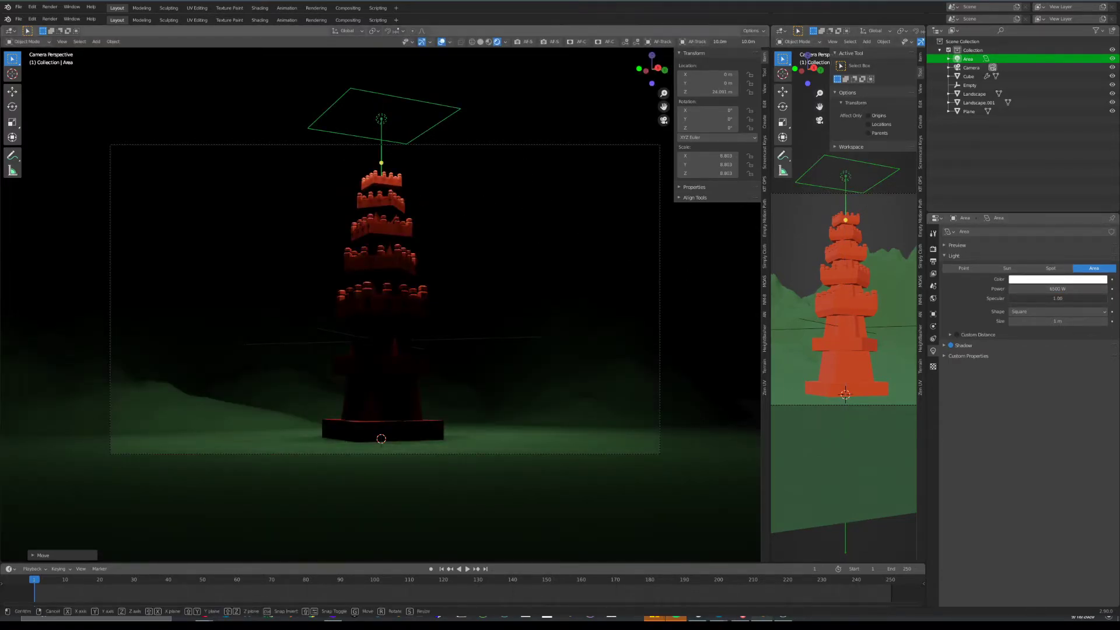
Move the area light up and off to one side of the tower and tilt it about X to about 26° towards the tower
key(r)
key(x)
click(568, 174)
key(g)
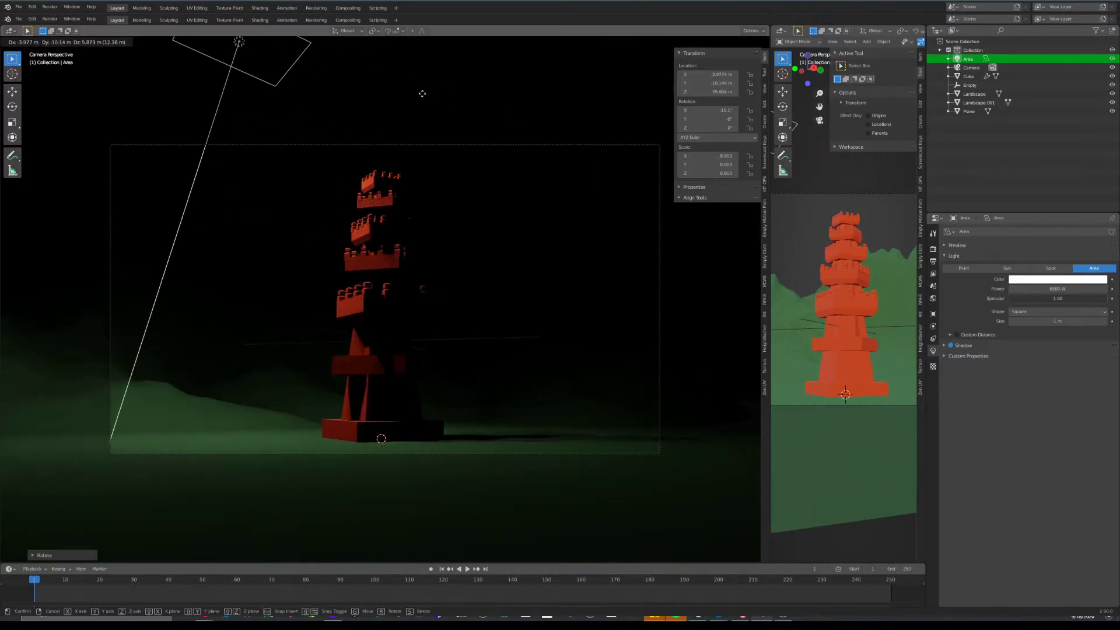
click(395, 108)
key(r)
key(x)
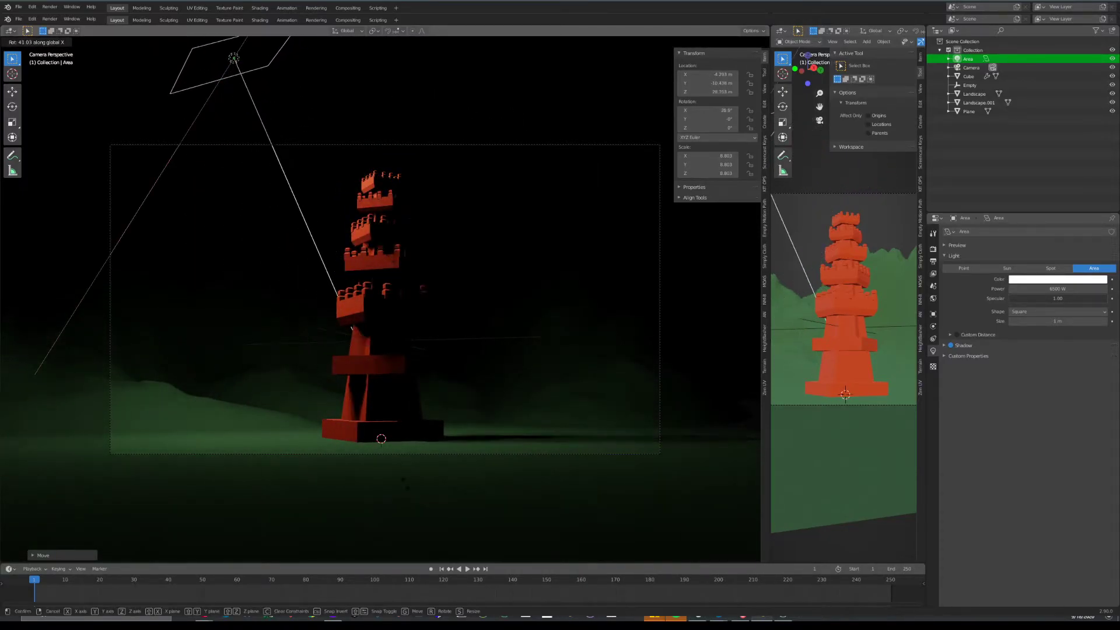
click(405, 481)
Shift the area light towards the tower's front from an overhead view and return to the camera view
scroll(451, 479, down, 2)
middle_drag(390, 326, 470, 380)
scroll(390, 337, down, 2)
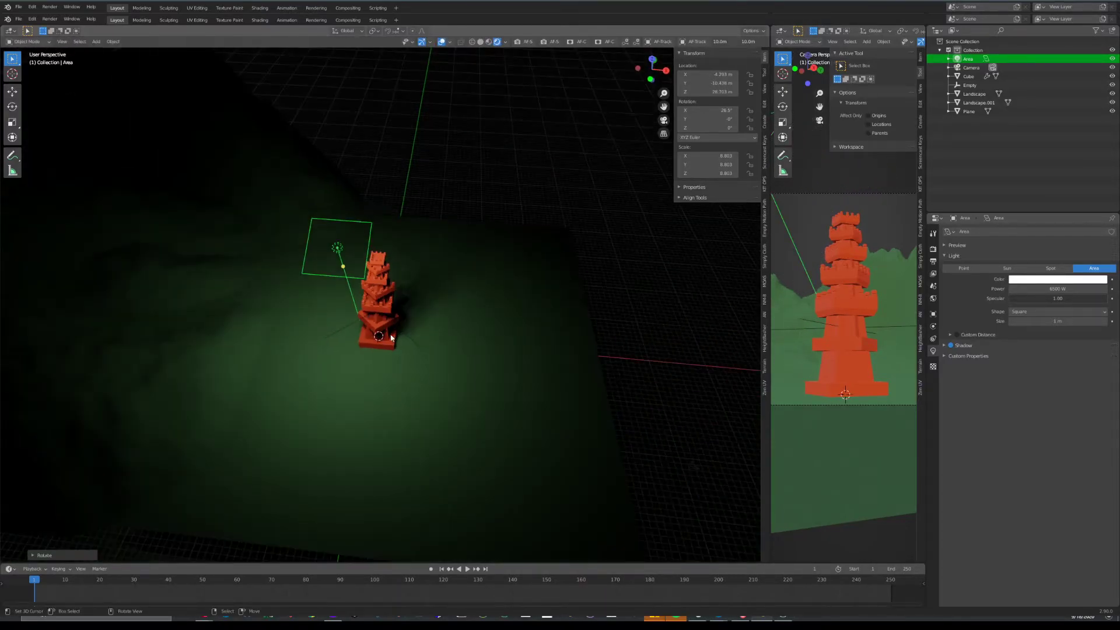
key(g)
click(424, 348)
key(KP_0)
Widen the second viewport and switch it to the Shader Editor showing the World shader nodes
drag(769, 282, 622, 282)
click(637, 31)
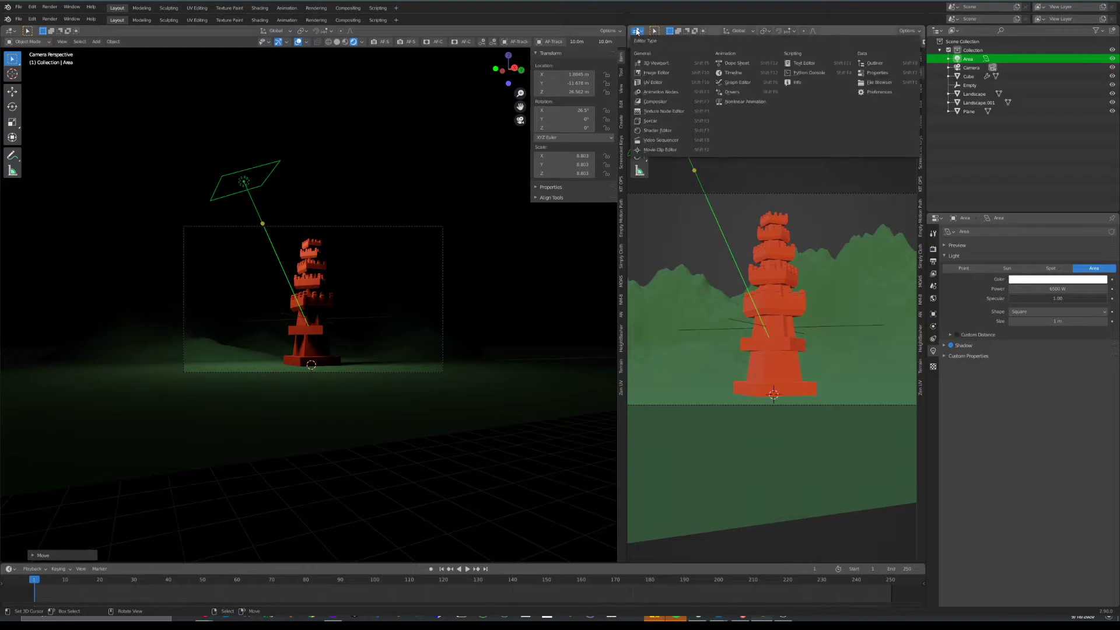
click(637, 33)
click(637, 32)
click(674, 130)
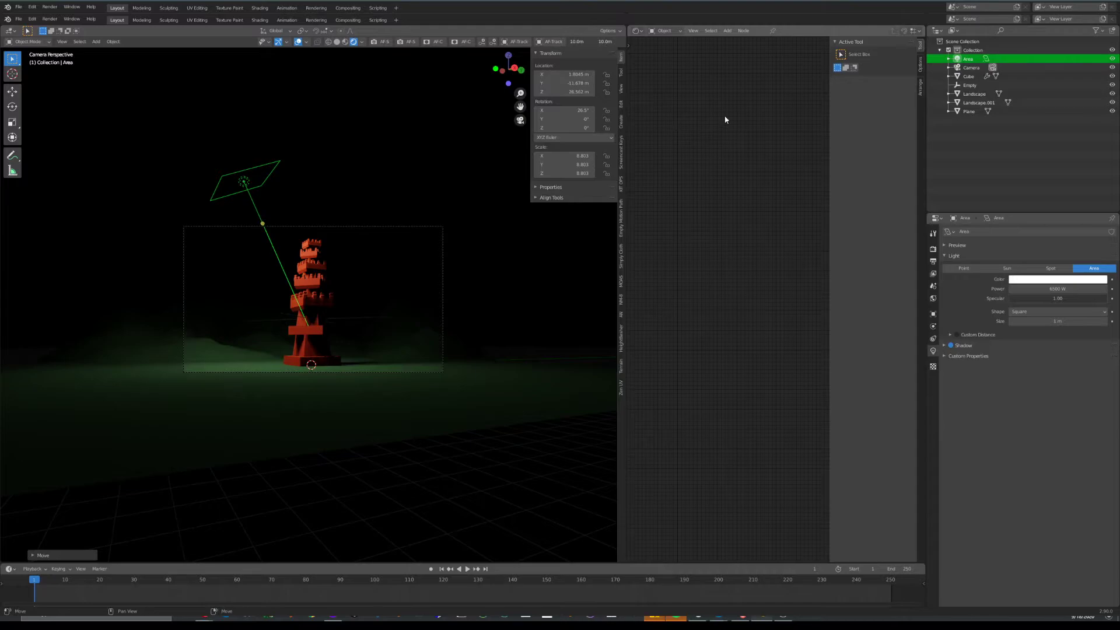
click(656, 37)
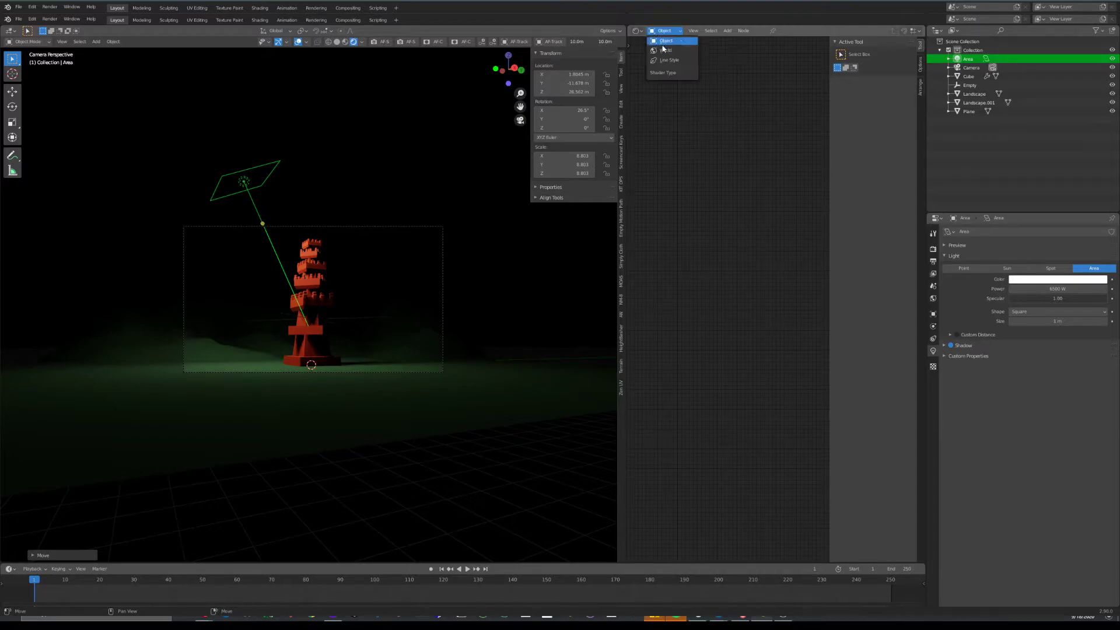
click(663, 50)
middle_drag(671, 316, 699, 254)
scroll(698, 254, up, 9)
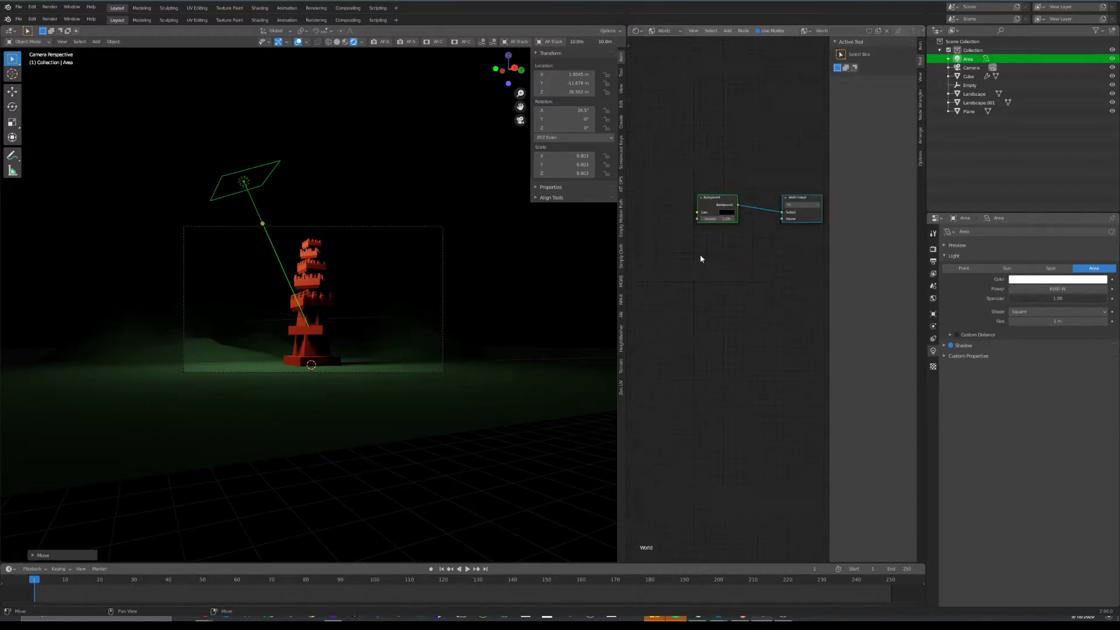
Try a light grey World Background colour, then return it to black
drag(721, 175, 695, 182)
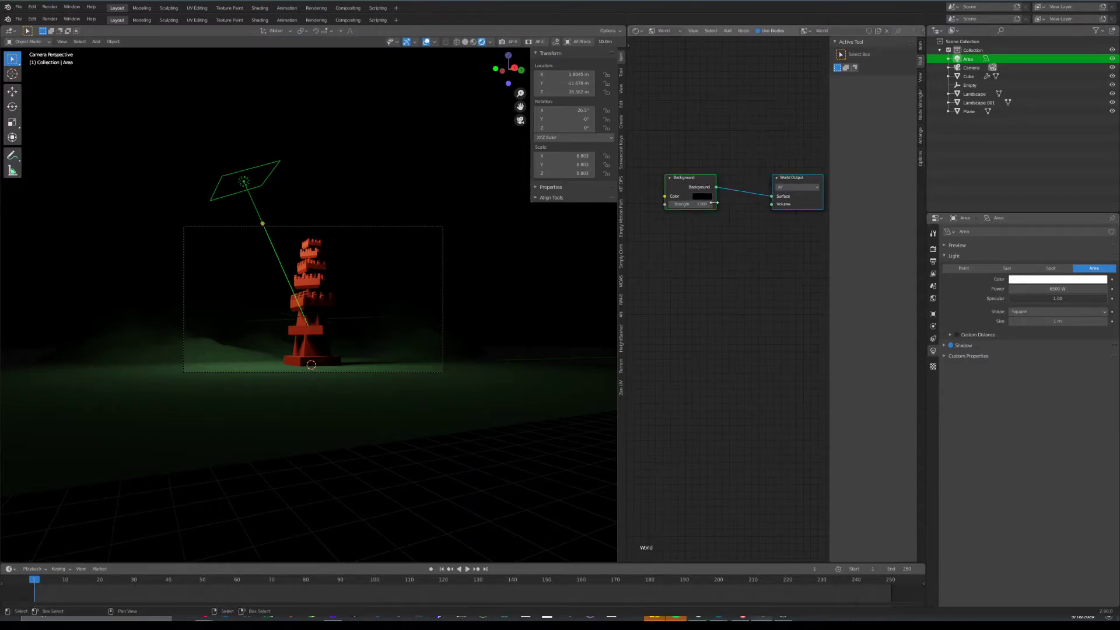
click(933, 299)
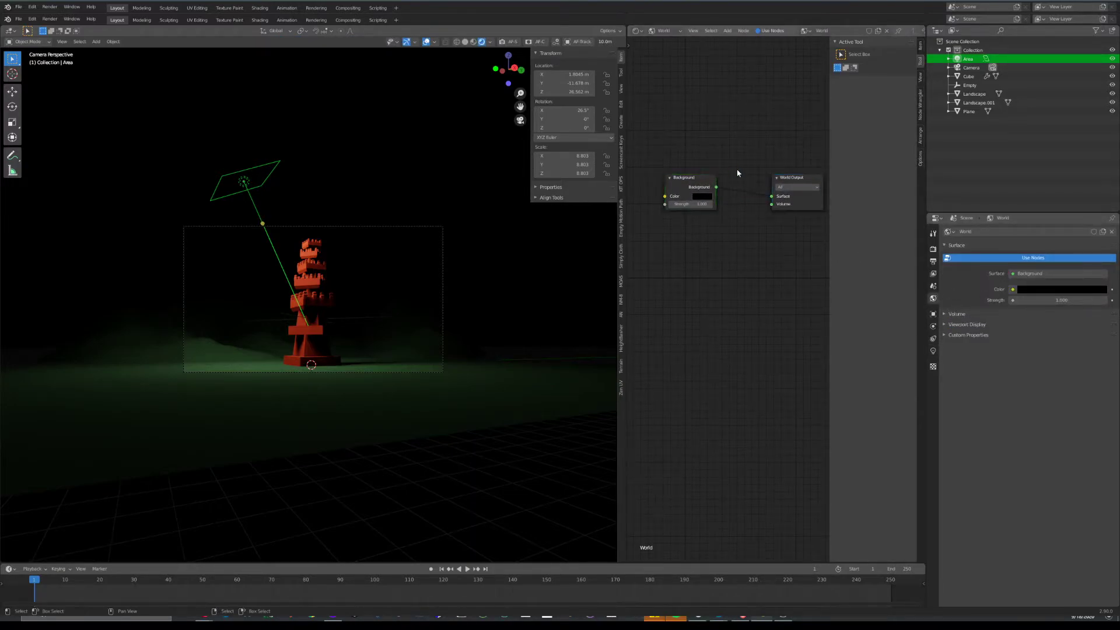
drag(694, 178, 716, 172)
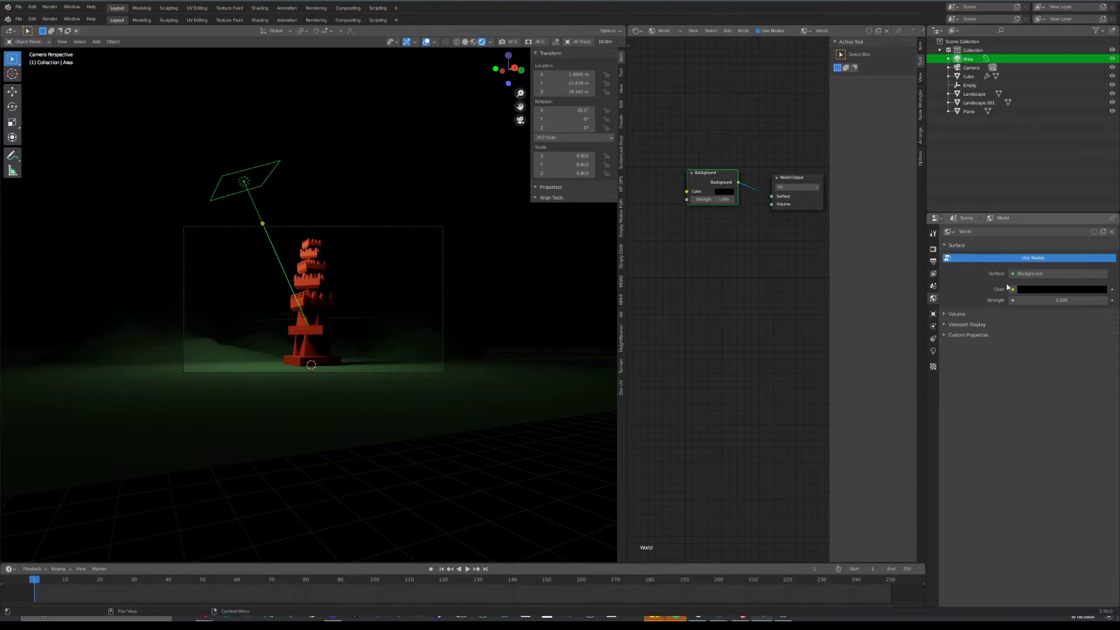
click(723, 192)
drag(777, 123, 778, 104)
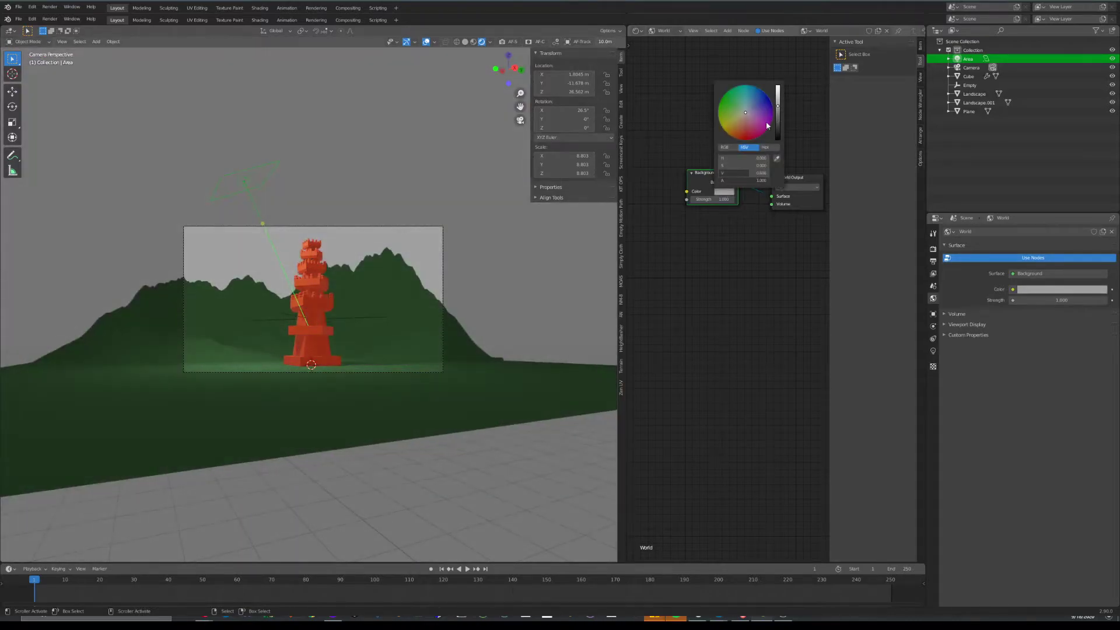
click(725, 193)
drag(777, 126, 783, 148)
drag(706, 174, 691, 160)
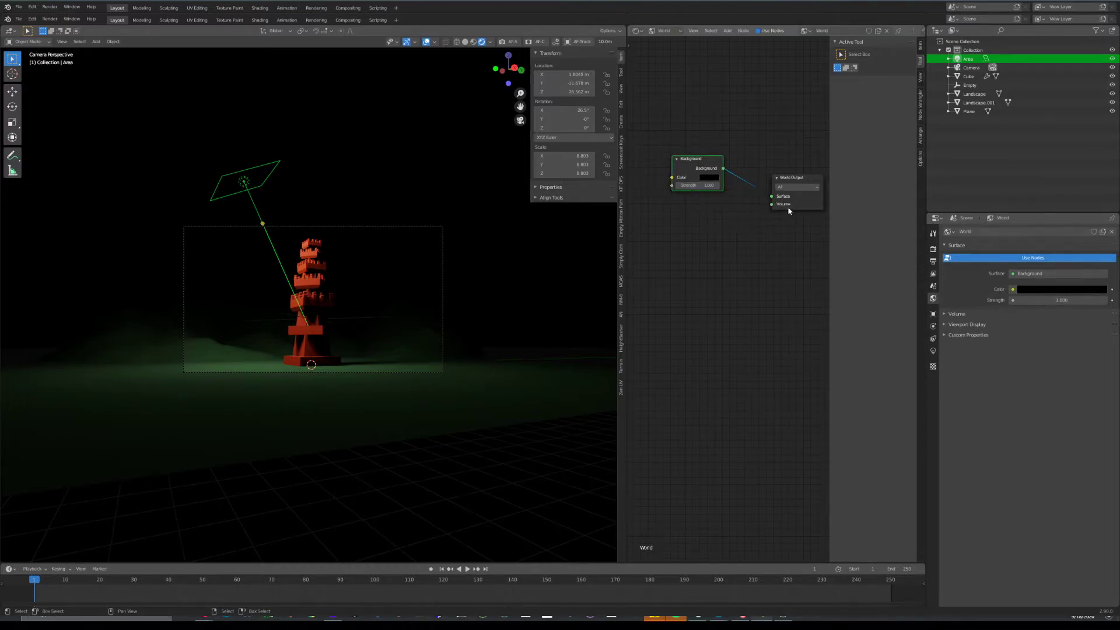
Add a Volume Scatter node to the World shader and connect its Volume output to the World Output's Volume input
click(781, 208)
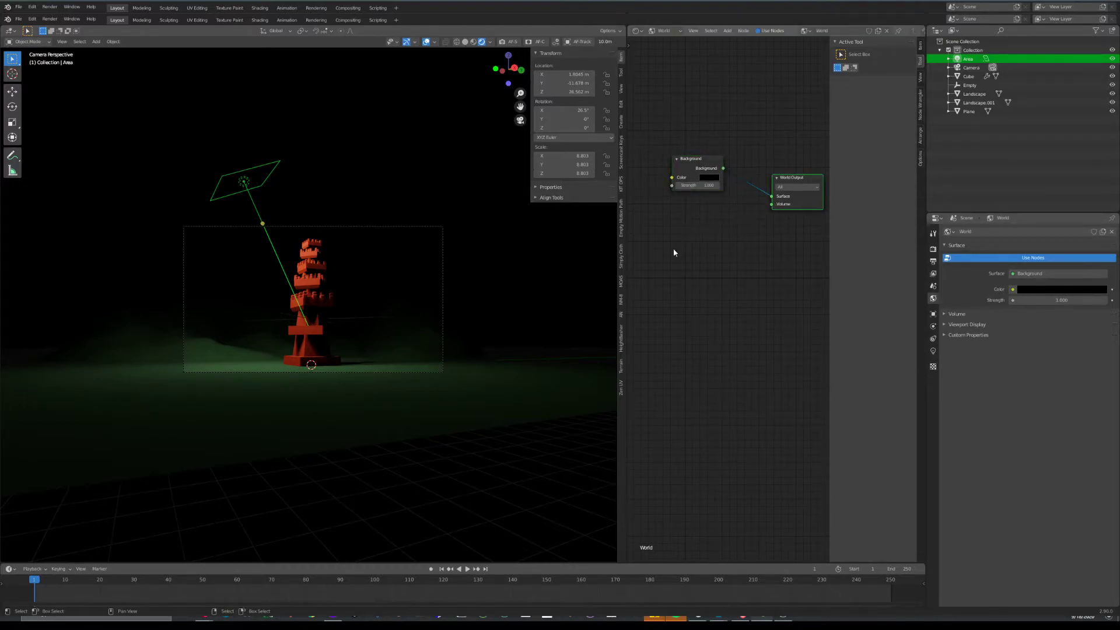
key(shift+a)
click(716, 277)
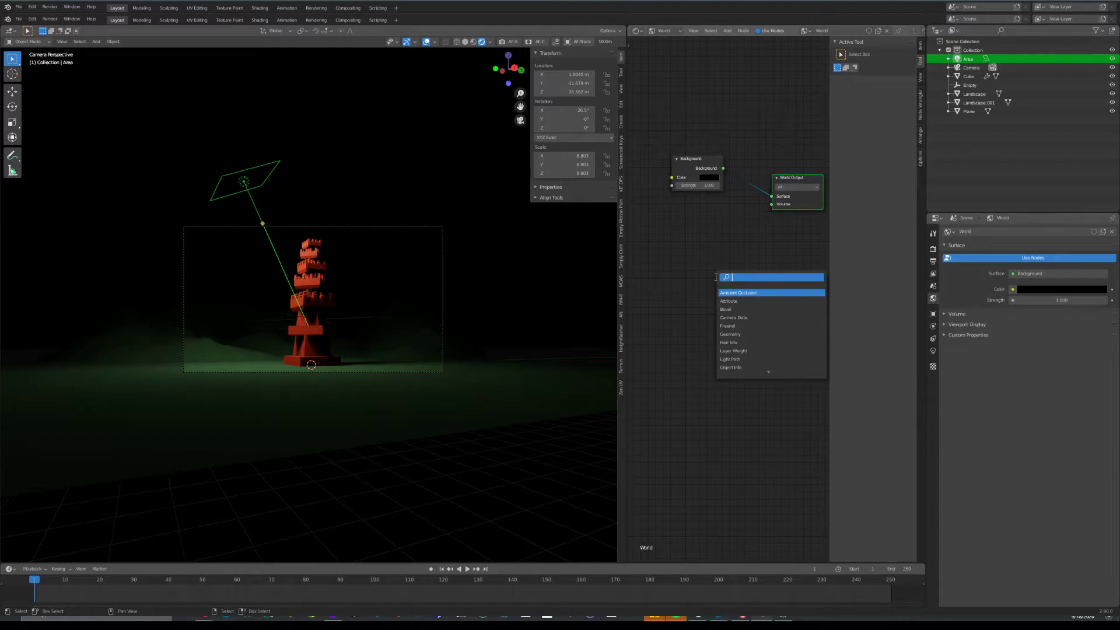
key(shift+a)
click(733, 256)
text(vol)
click(775, 297)
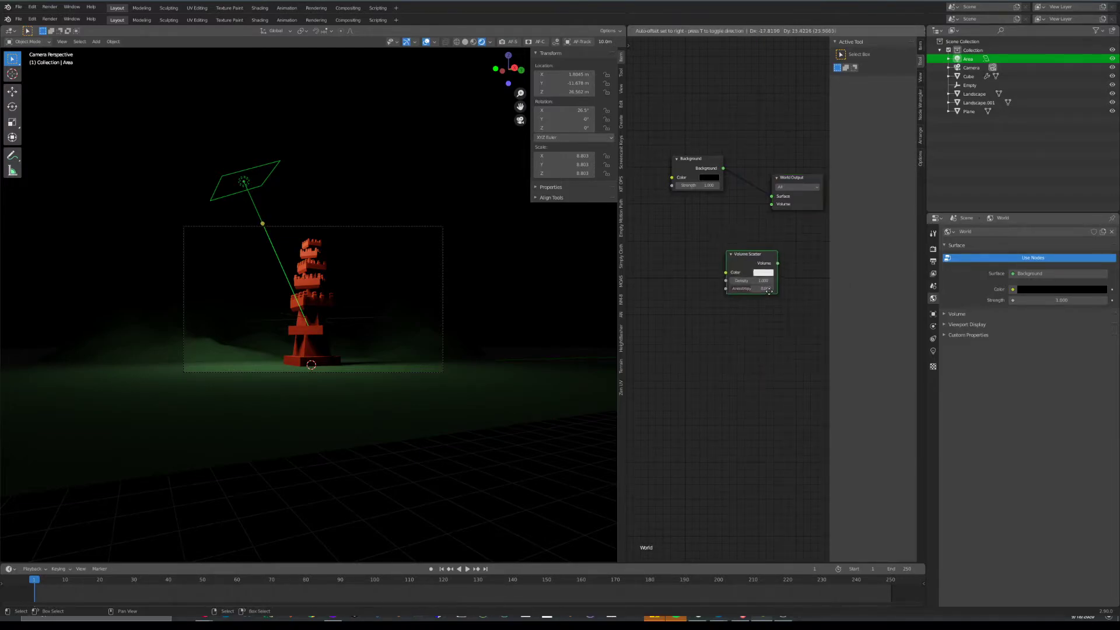
click(734, 263)
drag(742, 234, 772, 206)
Lower the Volume Scatter node's density until the tower shows through the fog
scroll(225, 303, up, 3)
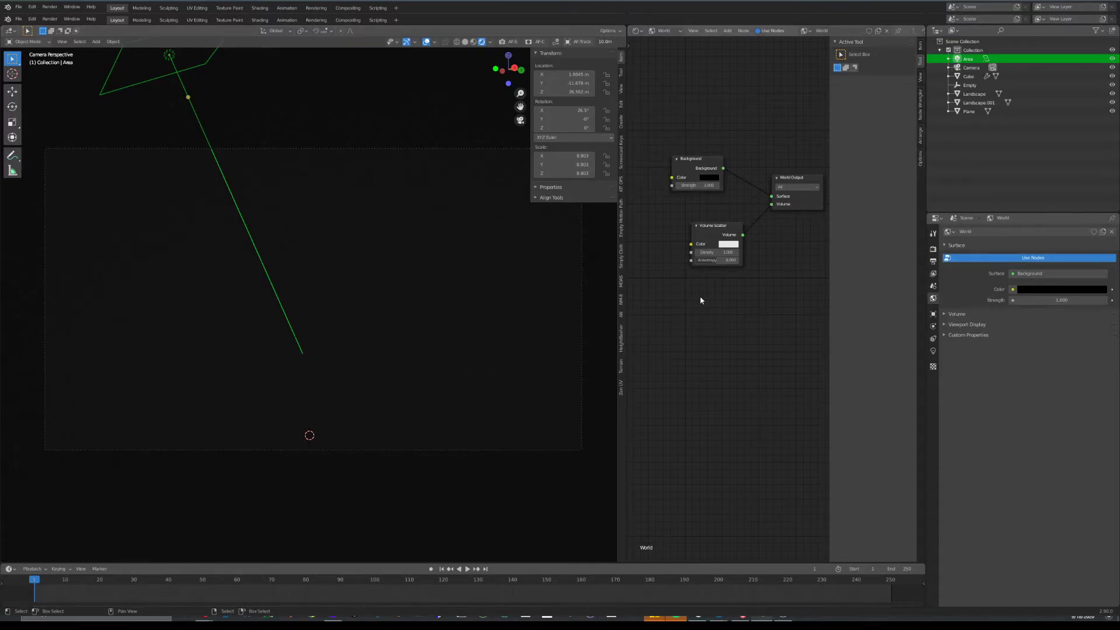
double_click(718, 252)
text(0.2)
key(Return)
double_click(722, 252)
key(Return)
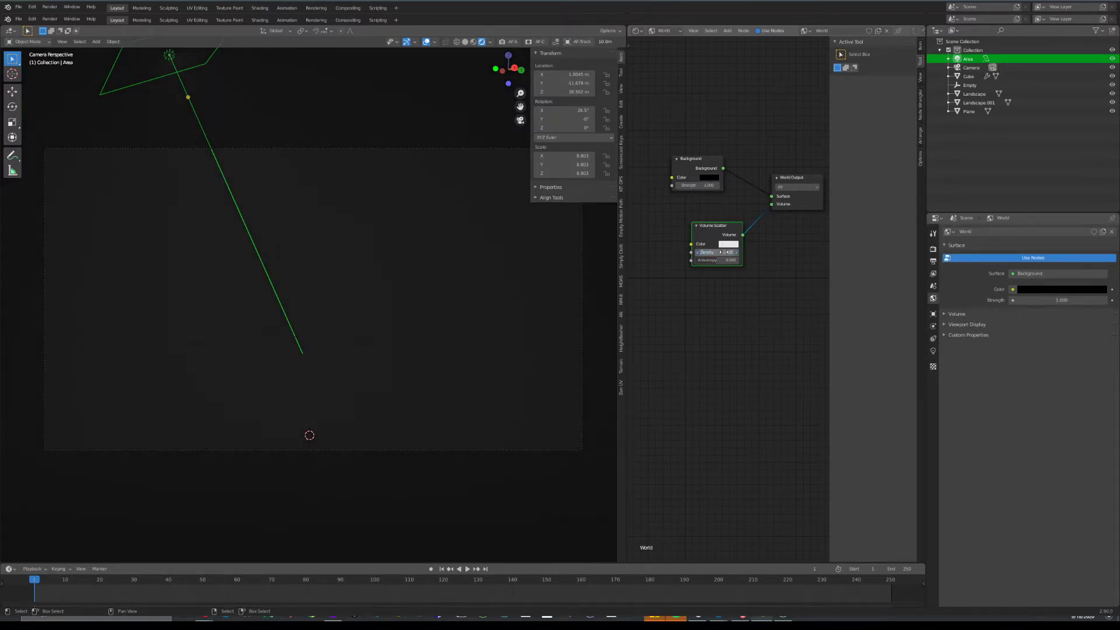
double_click(722, 252)
text(4)
key(Return)
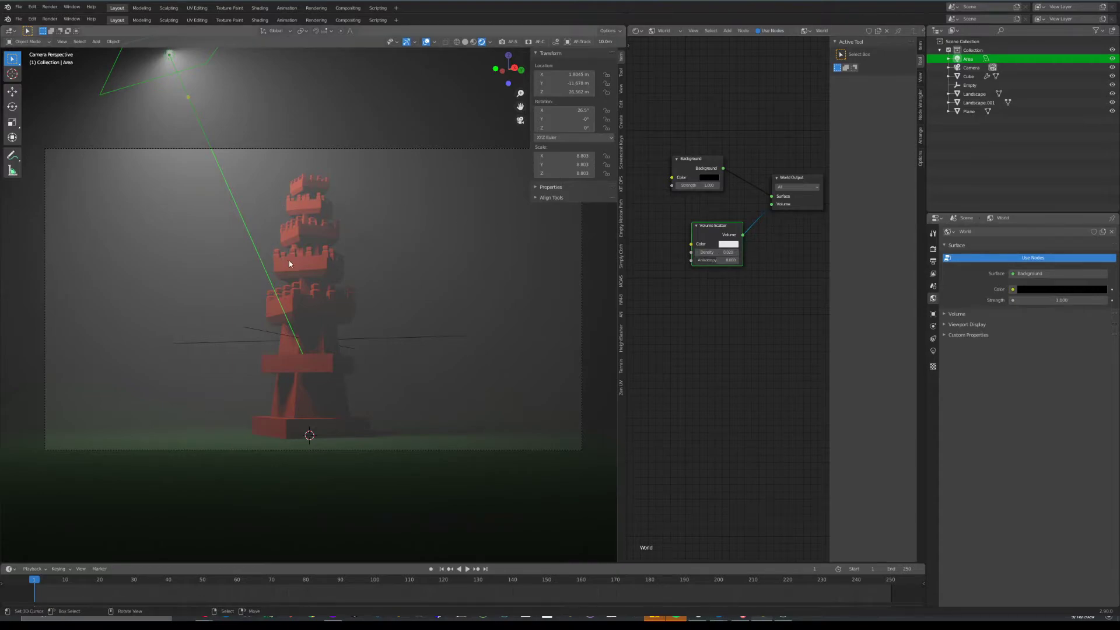
Move the area light down closer to the tower's top and hide the viewport overlays
key(g)
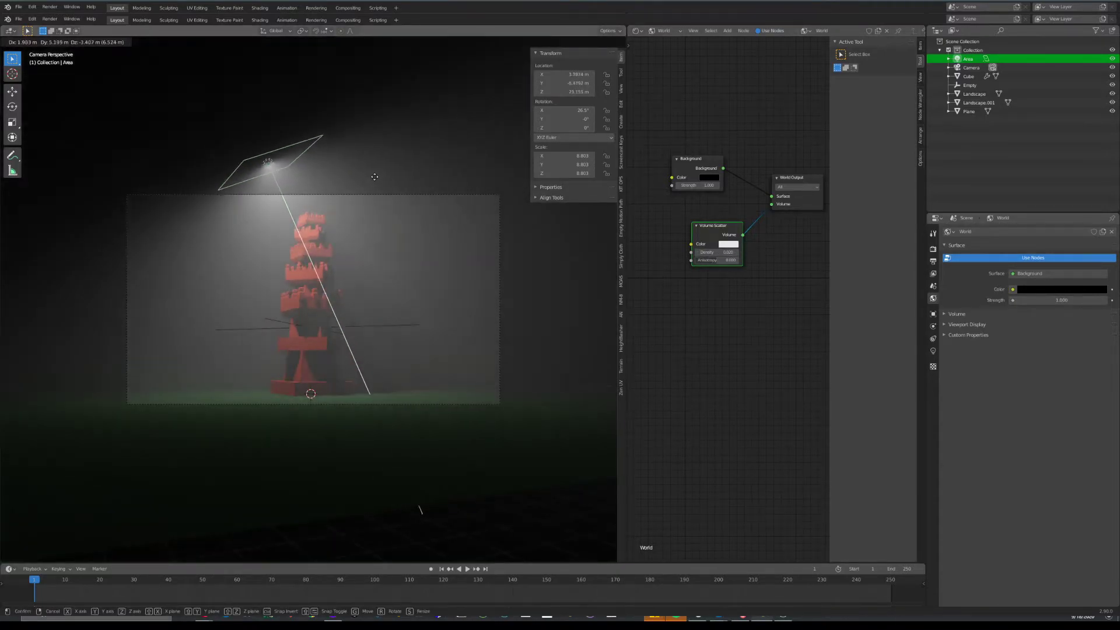
click(248, 226)
click(251, 224)
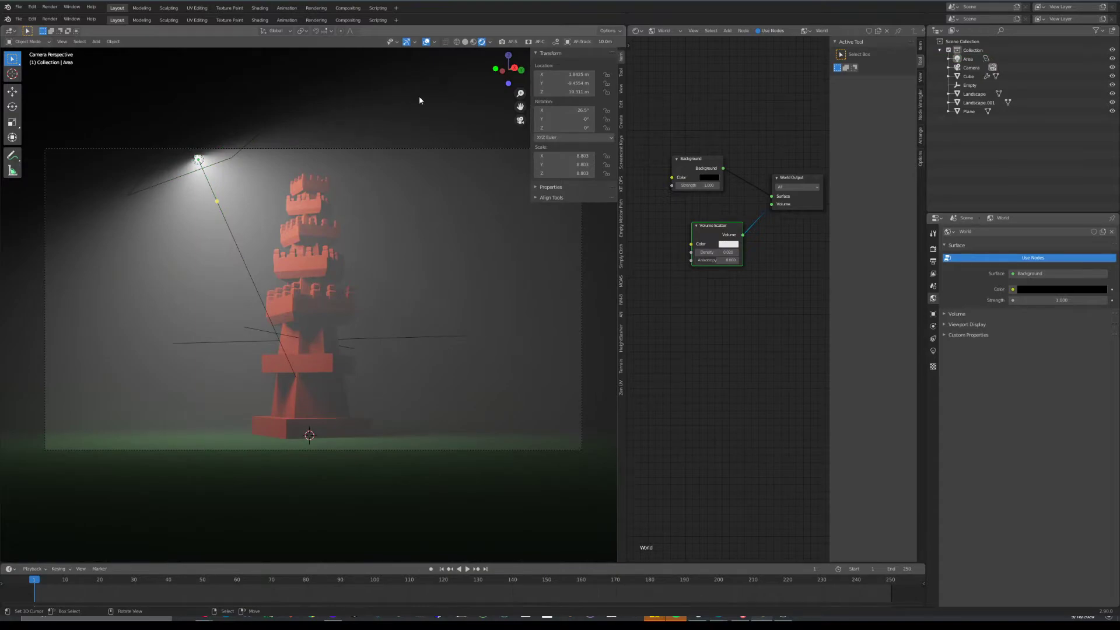
click(427, 42)
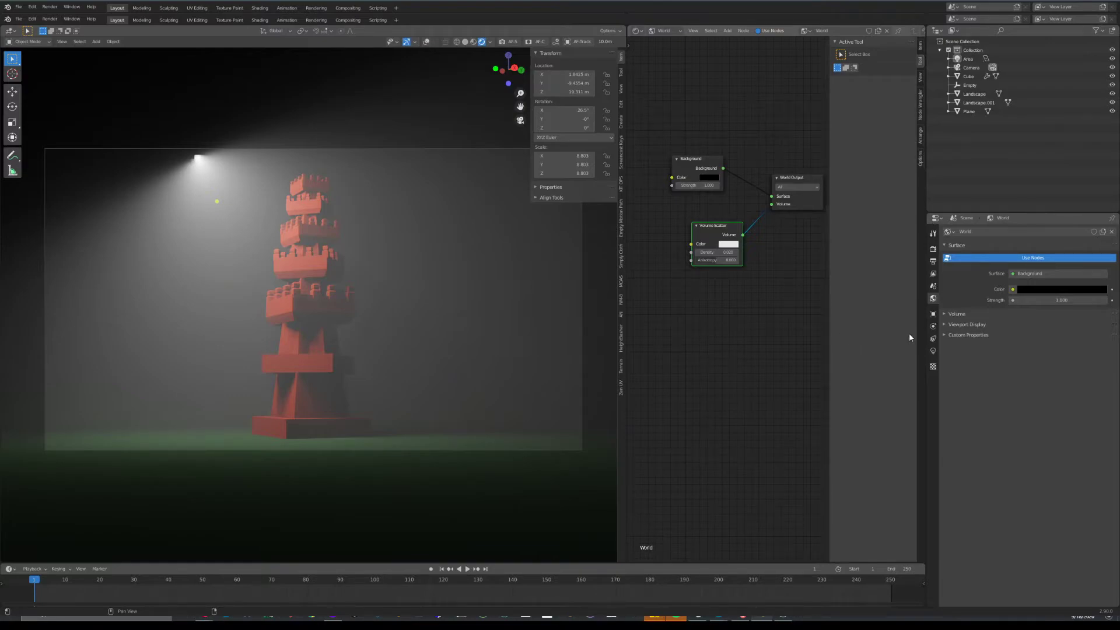
Set the volumetric Light Clamping to about 3.14 and enable Volumetric Shadows in the render settings
click(933, 249)
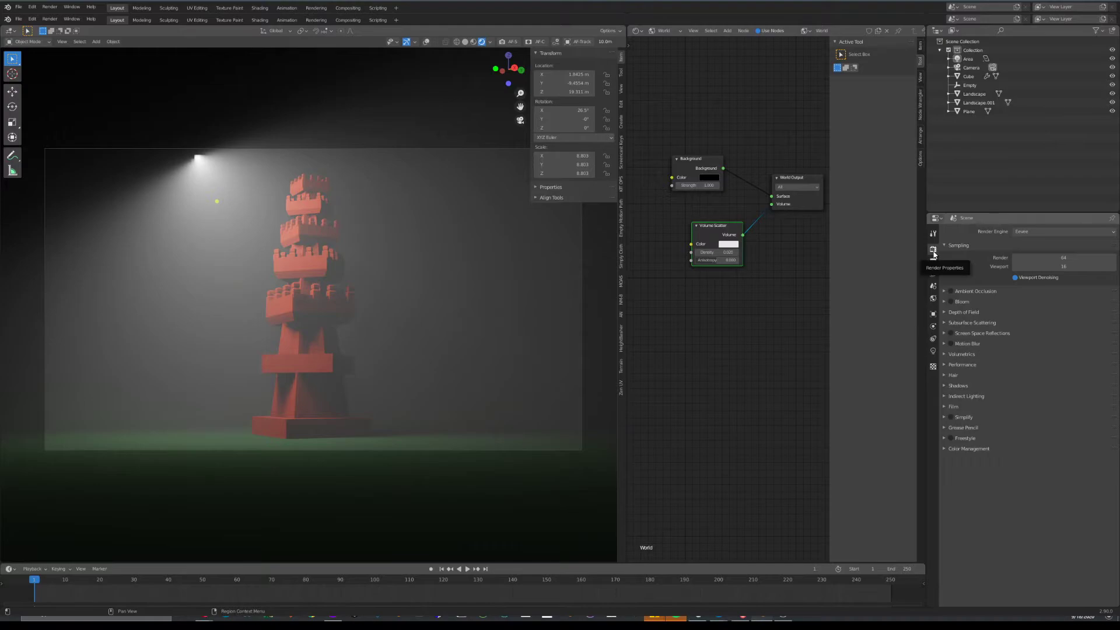
click(946, 354)
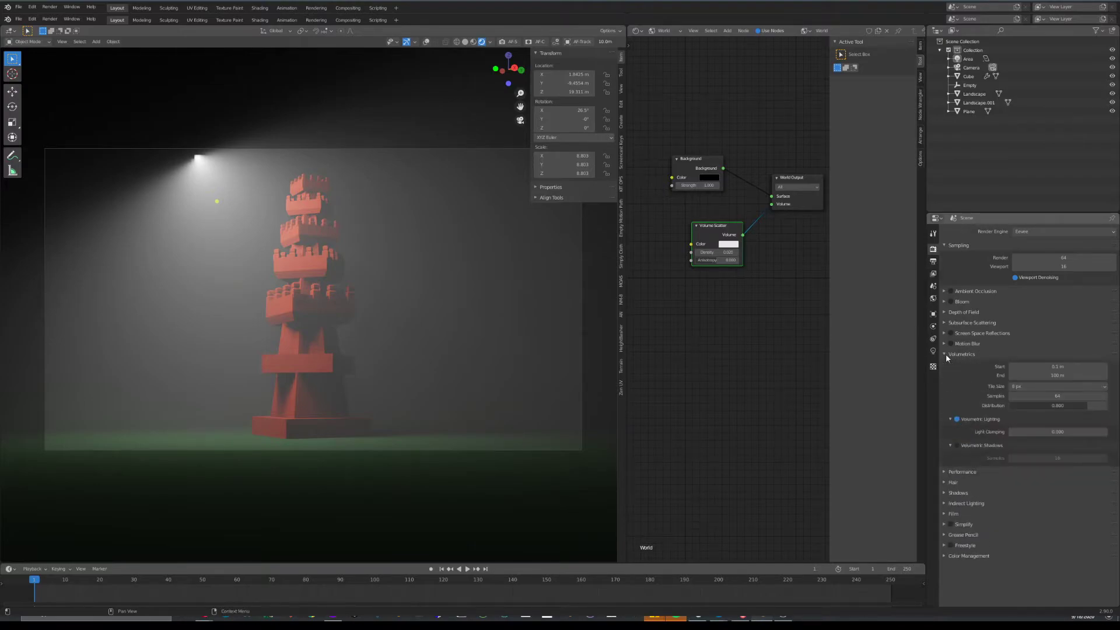
drag(1039, 432, 1106, 432)
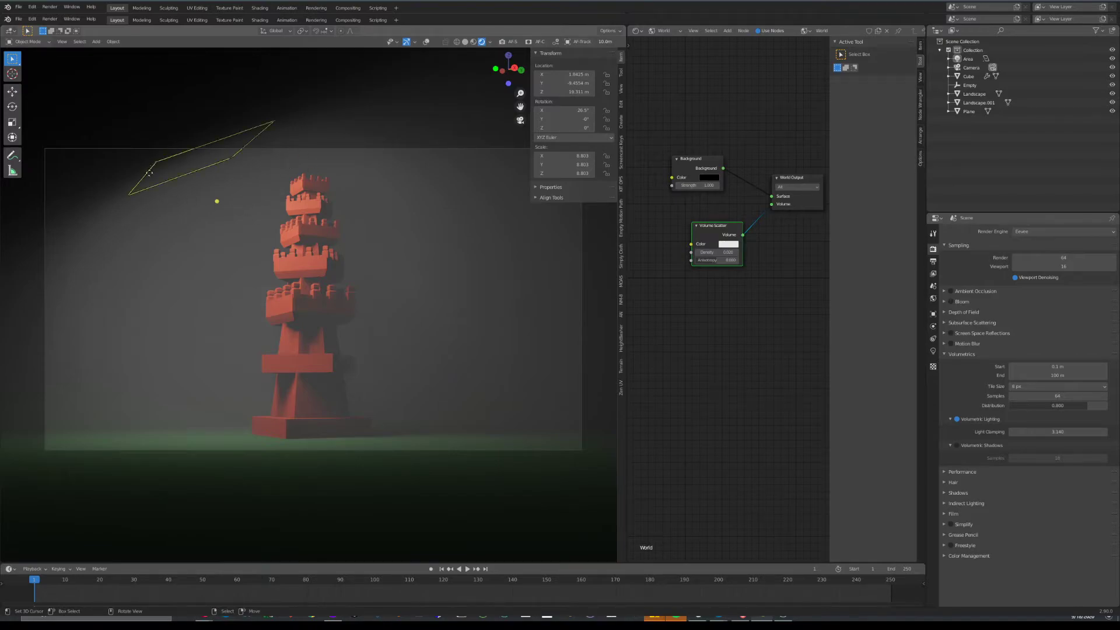
click(956, 445)
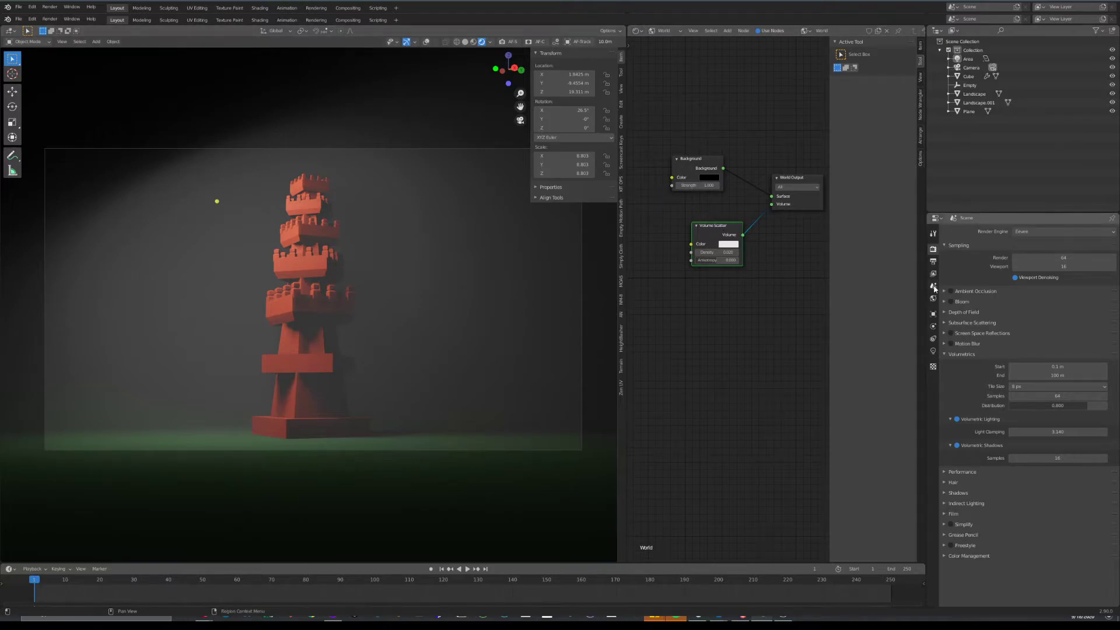
Leave the Volume Scatter colour white and tint the area light light blue
click(727, 247)
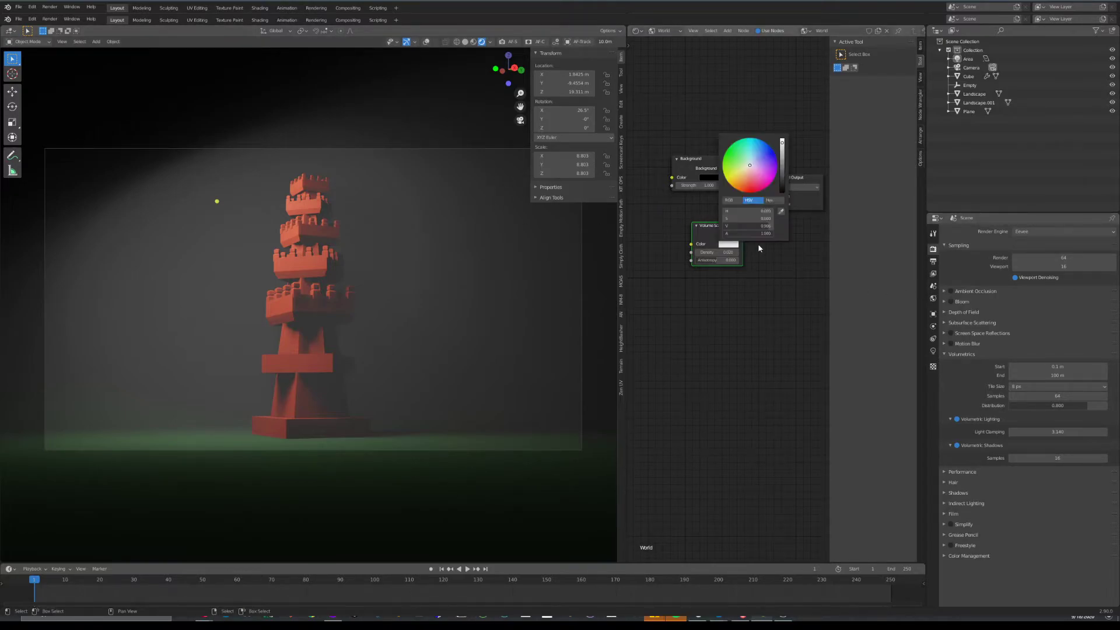
mouse_move(769, 165)
mouse_down()
mouse_move(729, 155)
mouse_move(749, 166)
mouse_up()
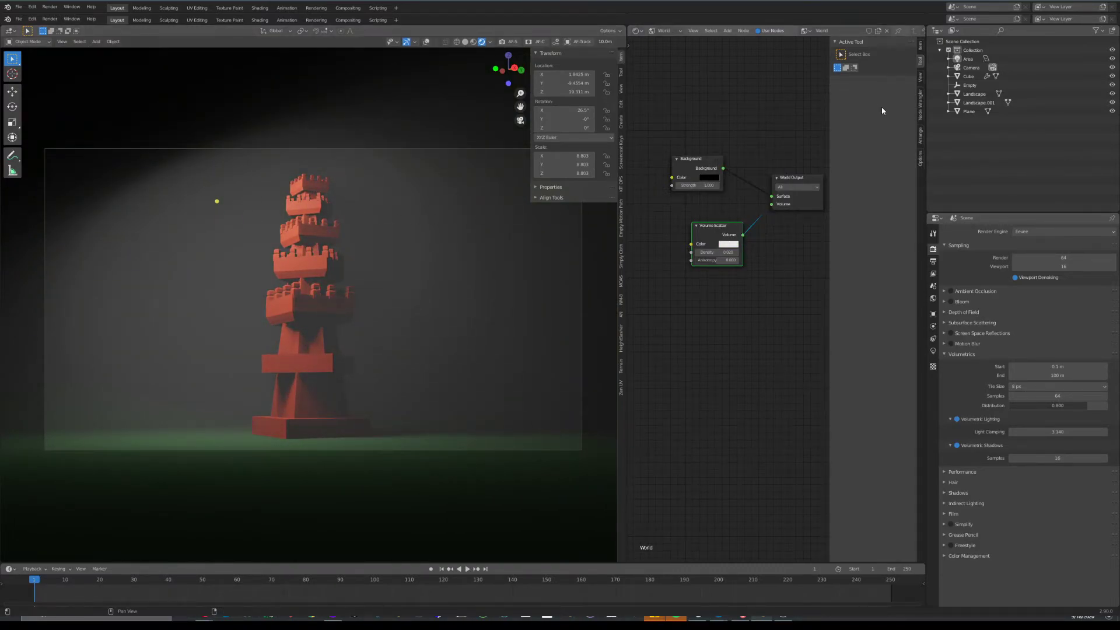
click(968, 58)
click(933, 351)
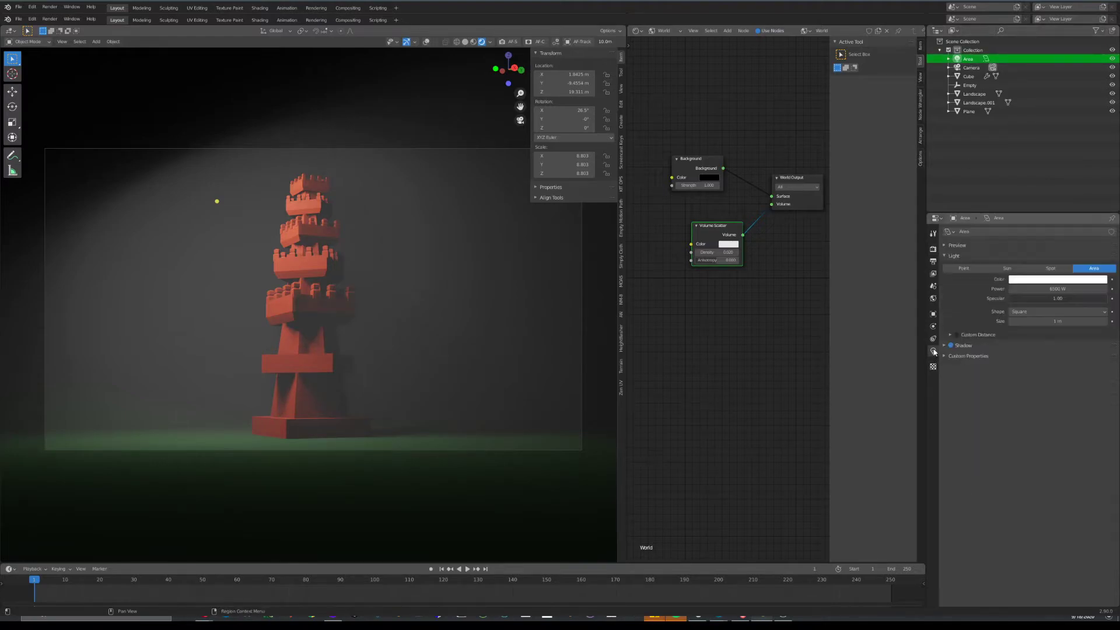
click(1048, 279)
drag(1048, 211, 1076, 184)
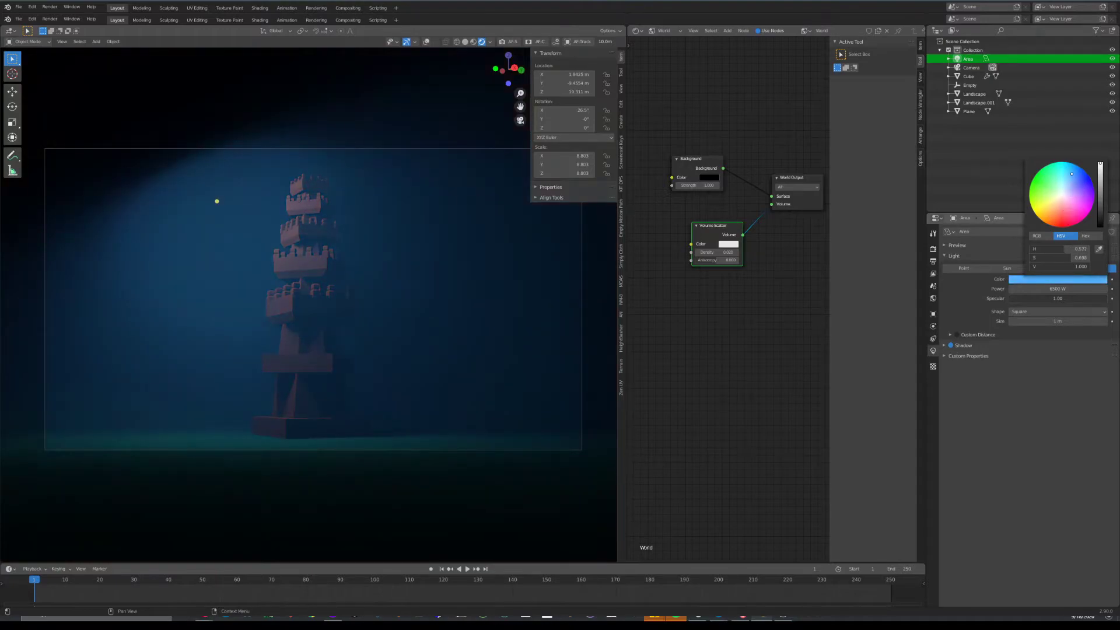
Try green and light blue tints on the Volume Scatter colour, then bring it back to near white
click(729, 244)
drag(750, 189, 731, 155)
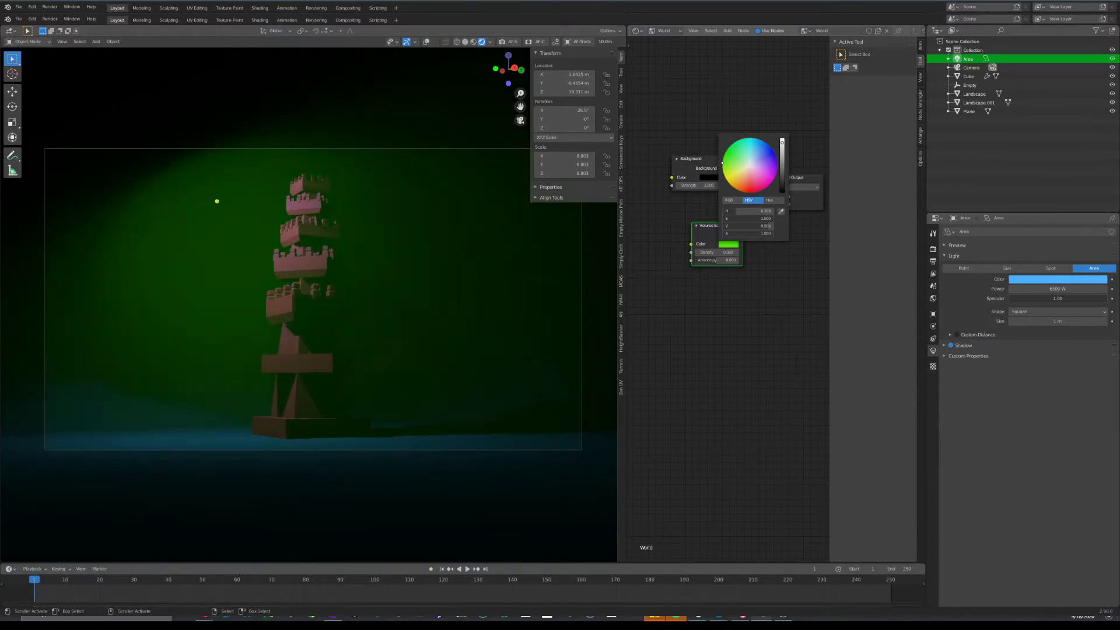
click(729, 244)
click(756, 154)
mouse_move(755, 154)
mouse_down()
mouse_move(763, 169)
mouse_move(747, 161)
mouse_move(745, 174)
mouse_move(762, 168)
mouse_move(752, 152)
mouse_up()
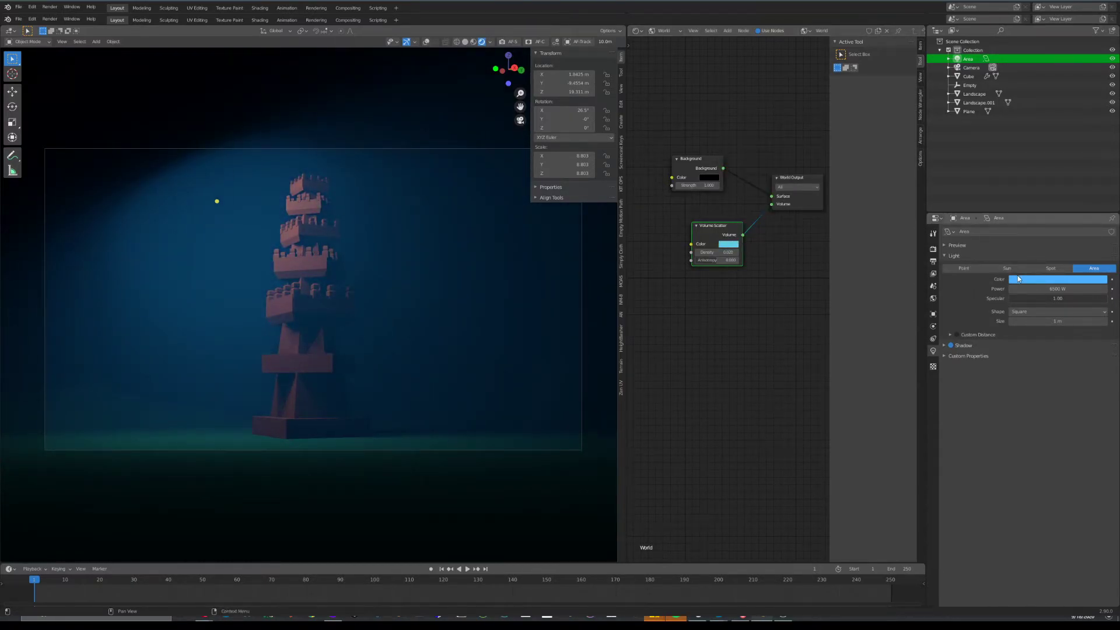
click(734, 244)
click(728, 148)
mouse_move(737, 141)
mouse_down()
mouse_move(723, 168)
mouse_move(750, 187)
mouse_move(767, 165)
mouse_move(742, 154)
mouse_up()
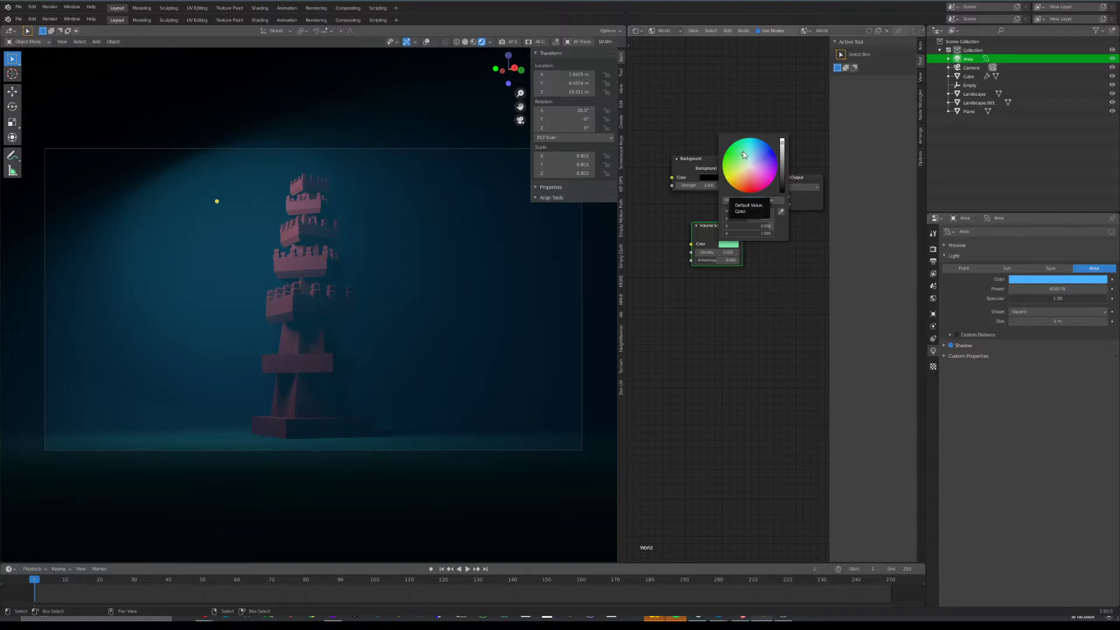
mouse_move(750, 151)
mouse_down()
mouse_move(746, 181)
mouse_move(747, 167)
mouse_up()
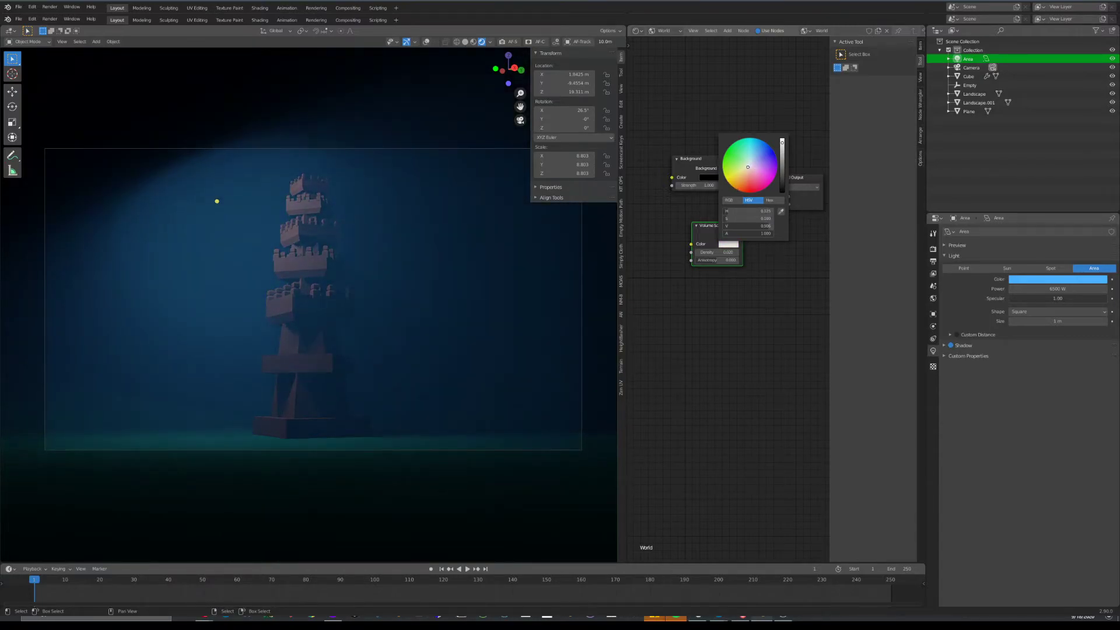
Change the area light's colour to orange and move it higher above the tower
click(1043, 283)
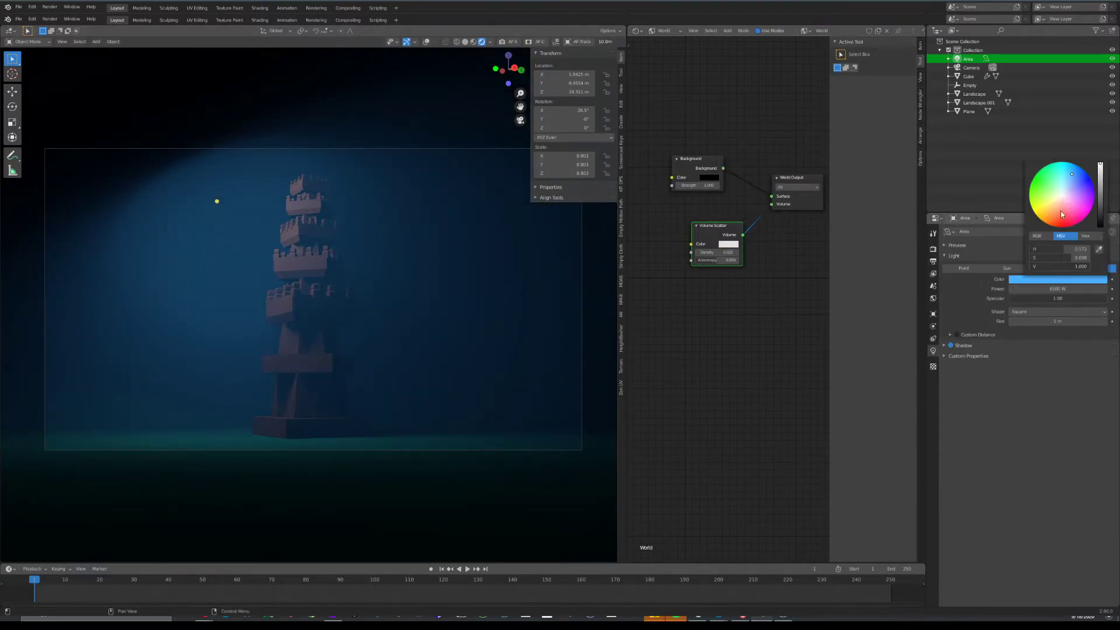
mouse_move(1064, 221)
mouse_down()
mouse_move(1073, 198)
mouse_move(1058, 201)
mouse_move(1055, 220)
mouse_up()
key(g)
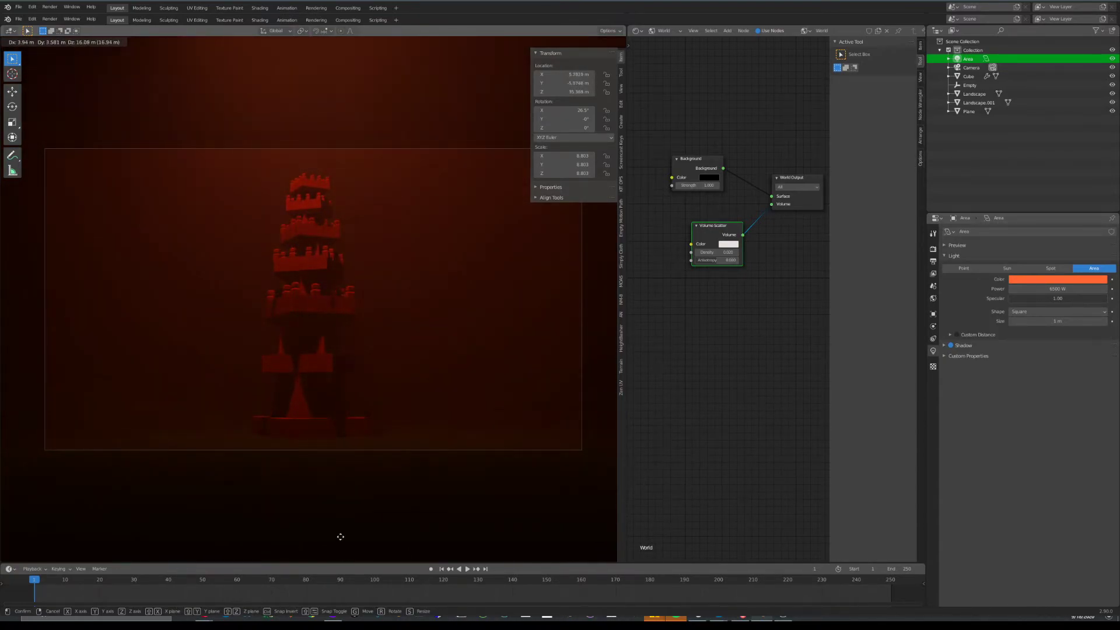
click(327, 471)
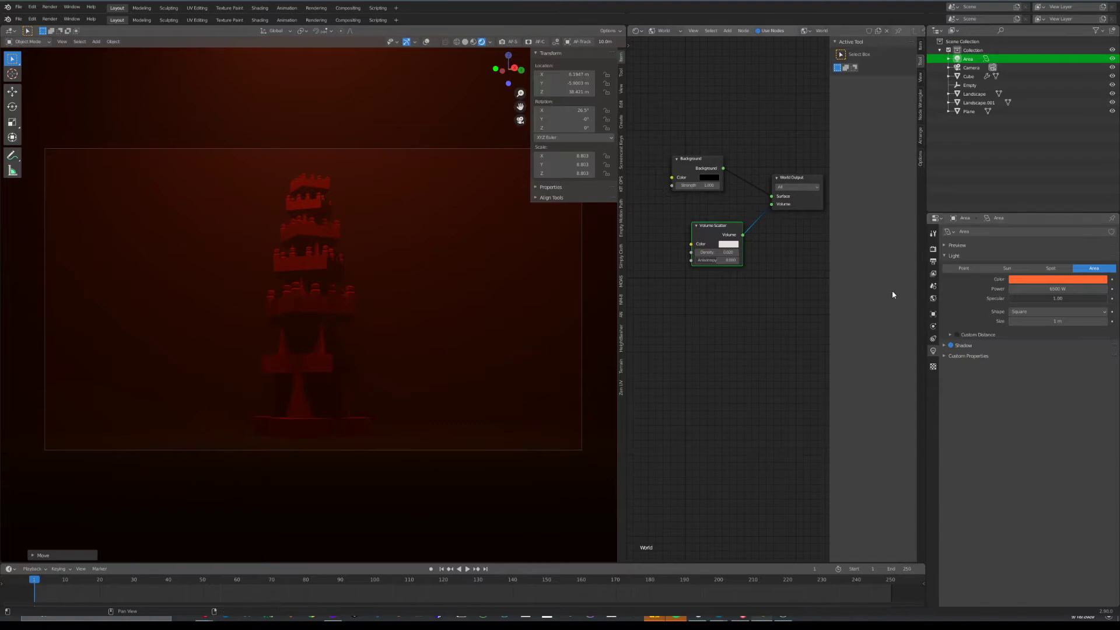
Enable Ambient Occlusion and Bloom in the render settings
click(933, 250)
click(948, 302)
click(950, 302)
click(943, 302)
click(951, 303)
click(953, 302)
click(952, 302)
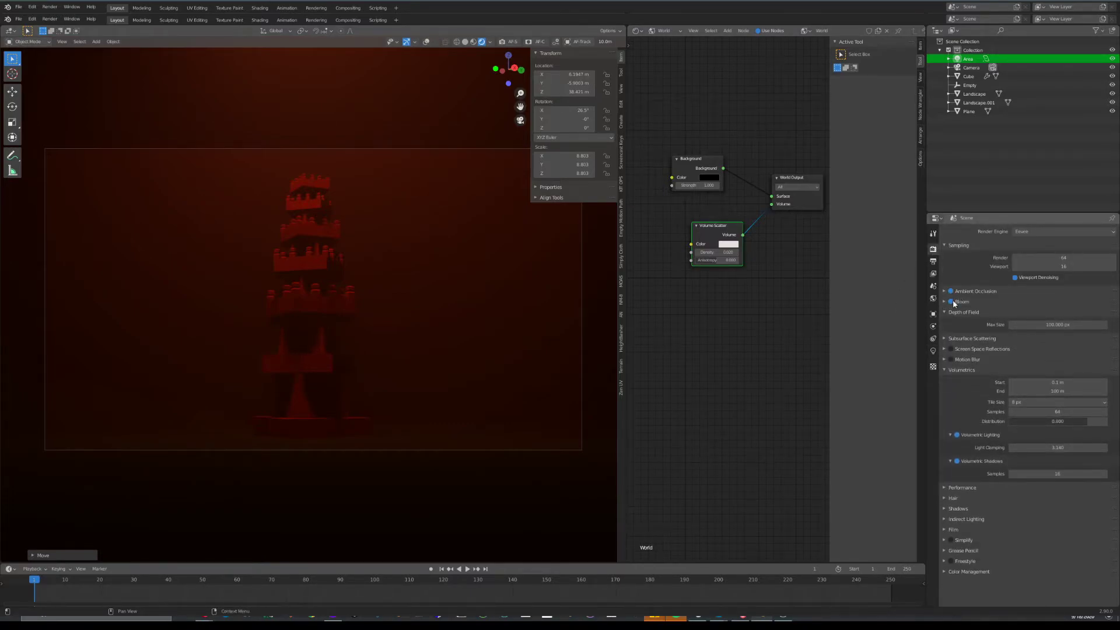
Add a point light and place it beside the lower part of the tower, adjusting its height
key(shift+a)
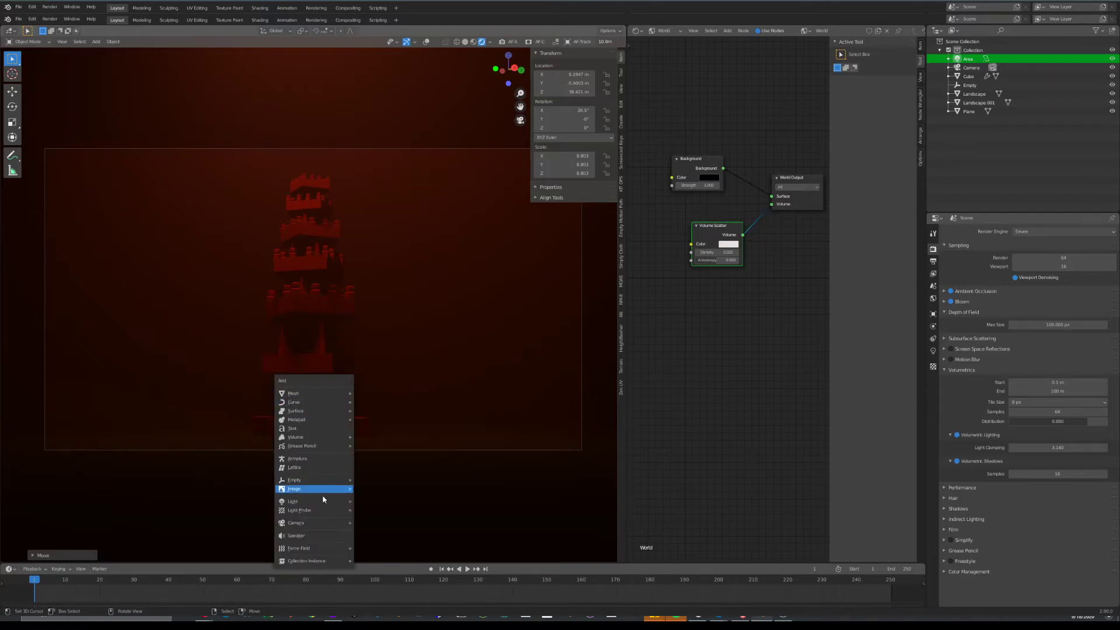
mouse_move(322, 501)
click(376, 511)
key(g)
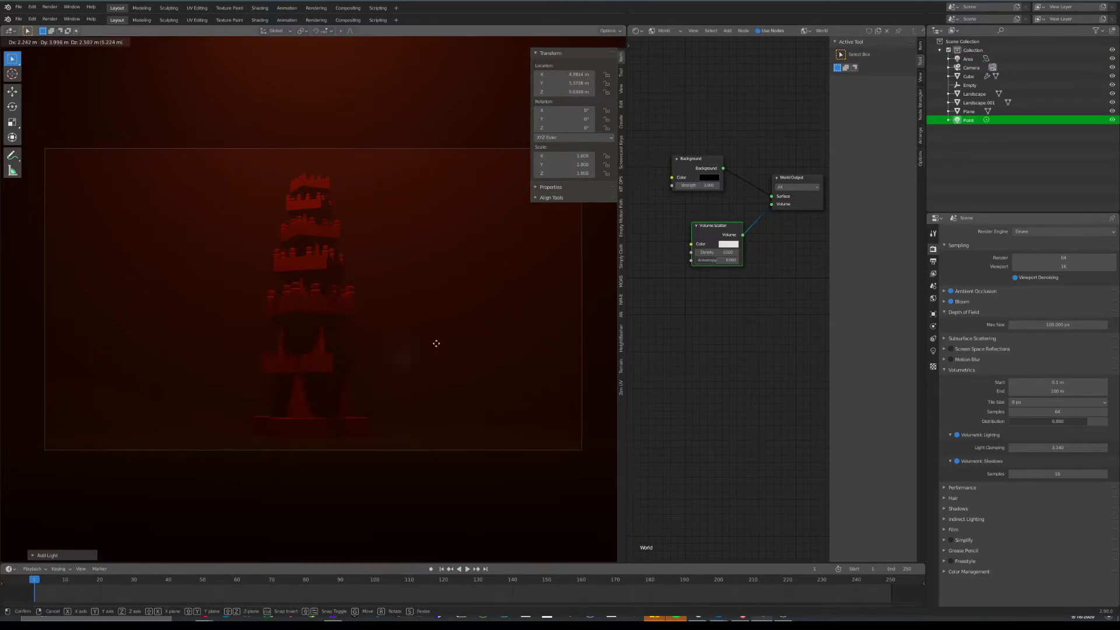
click(415, 329)
key(g)
key(z)
click(419, 361)
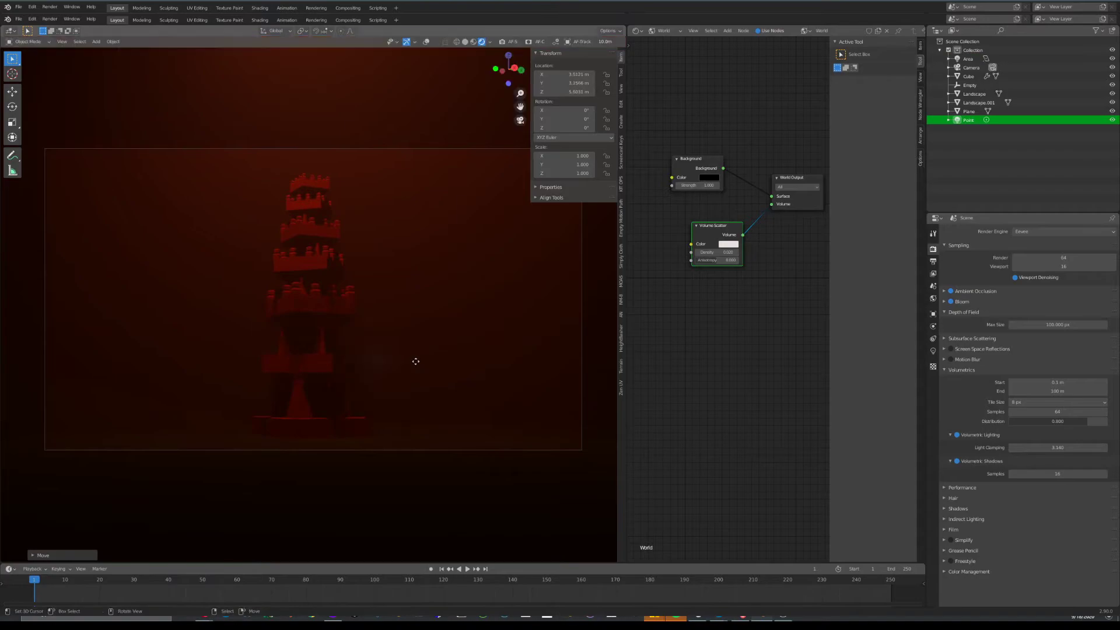
Set the point light's power to 500 W, and raise it further for a much stronger glow
click(933, 350)
click(1045, 290)
text(500)
key(Return)
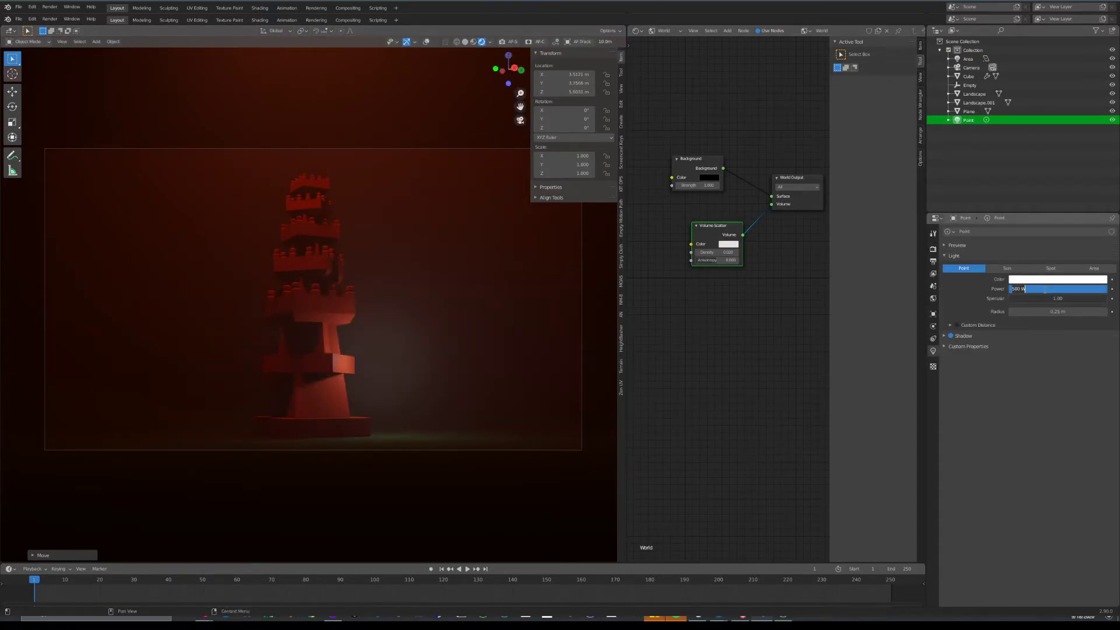
key(Return)
Move the point light along X until it sits behind the tower, and adjust its height along Z
key(g)
key(x)
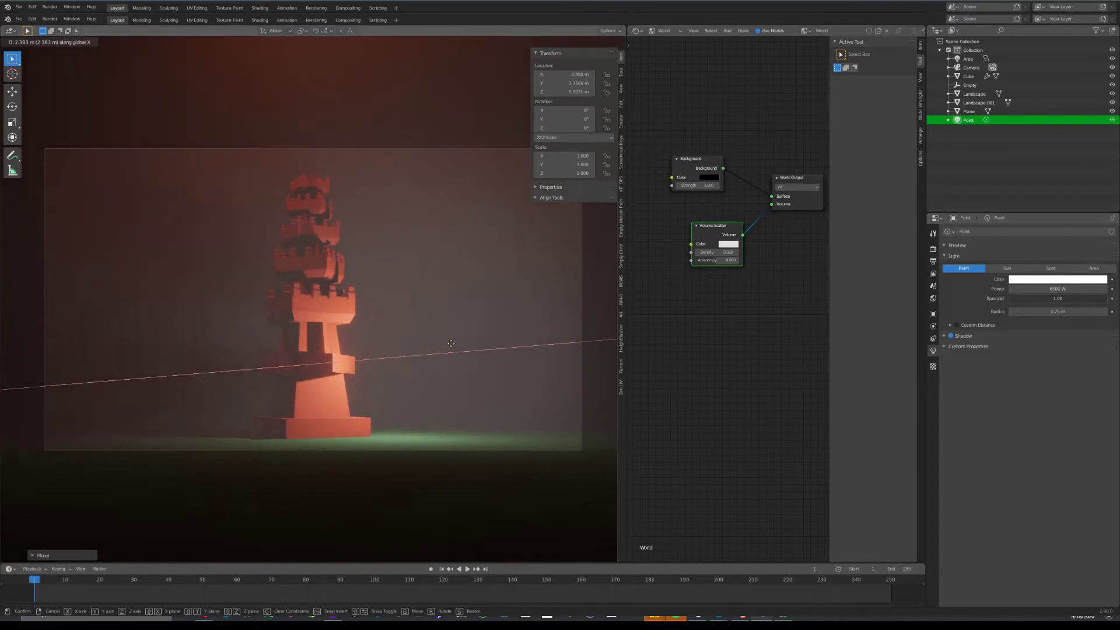
click(388, 337)
key(g)
key(z)
click(398, 310)
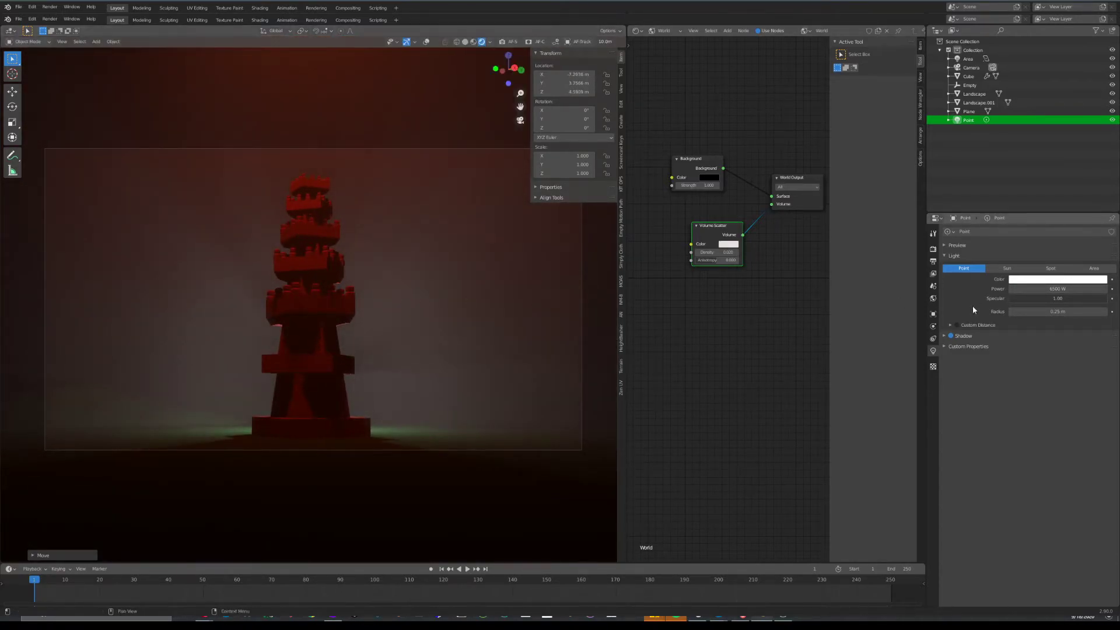
Tint the point light green, and change its colour to saturated blue
click(1087, 280)
drag(1058, 225, 1041, 177)
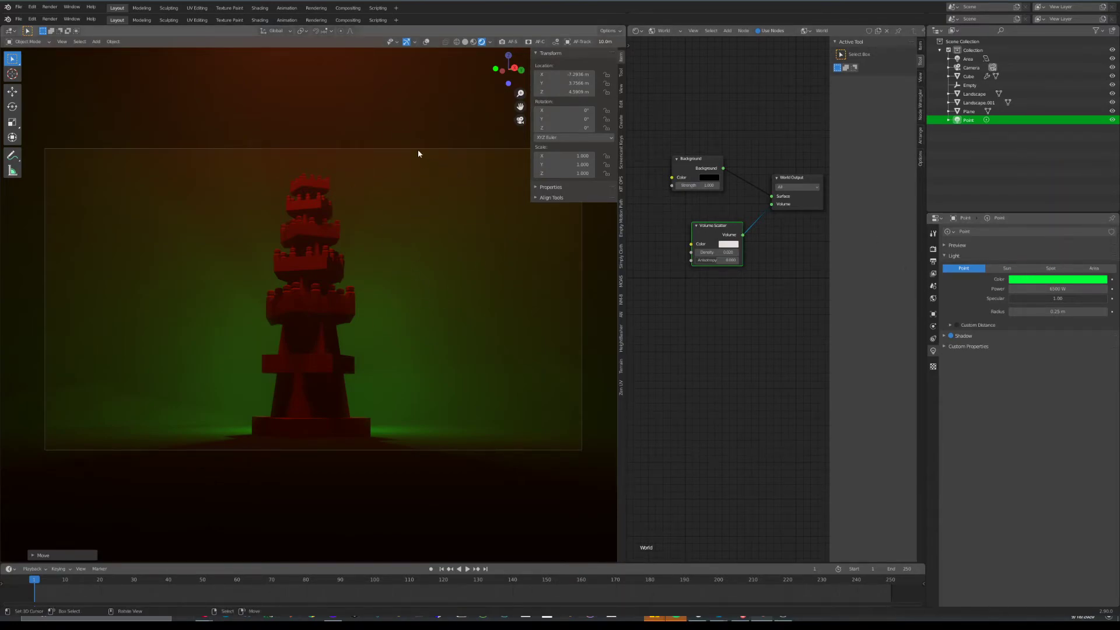
click(1058, 279)
drag(1066, 166, 1091, 180)
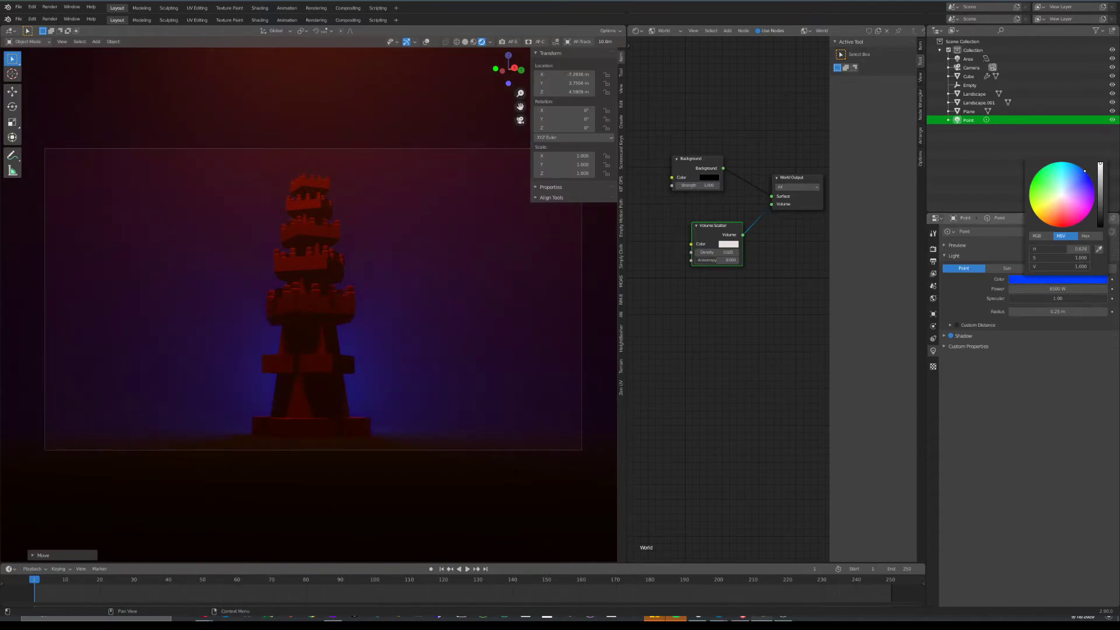
Move the blue point light up and down along Z and leave it low behind the tower's base
key(g)
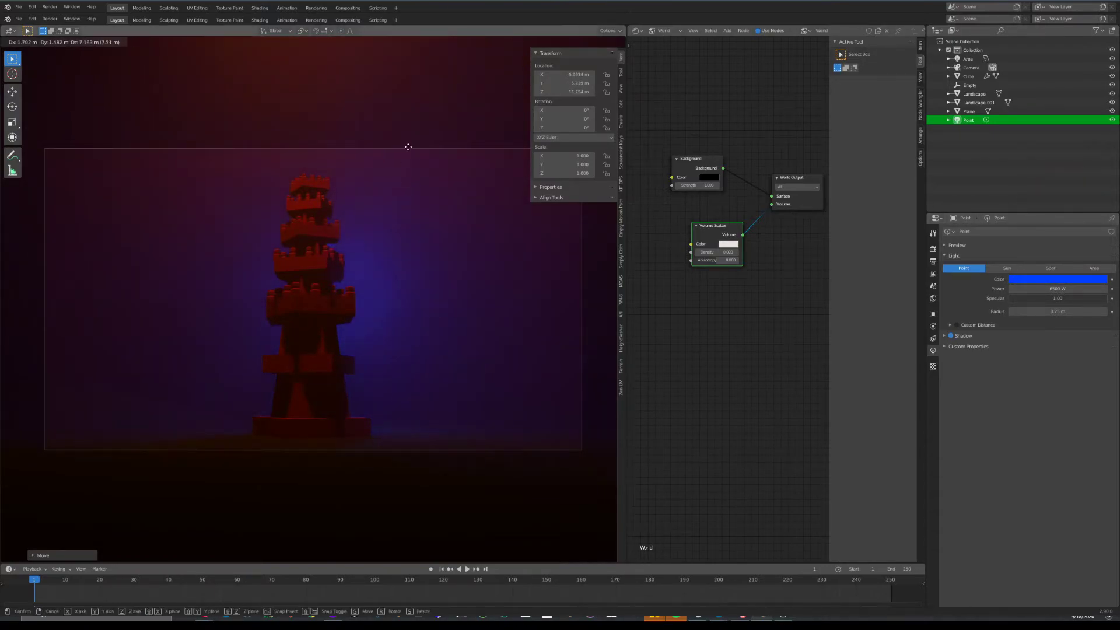
key(z)
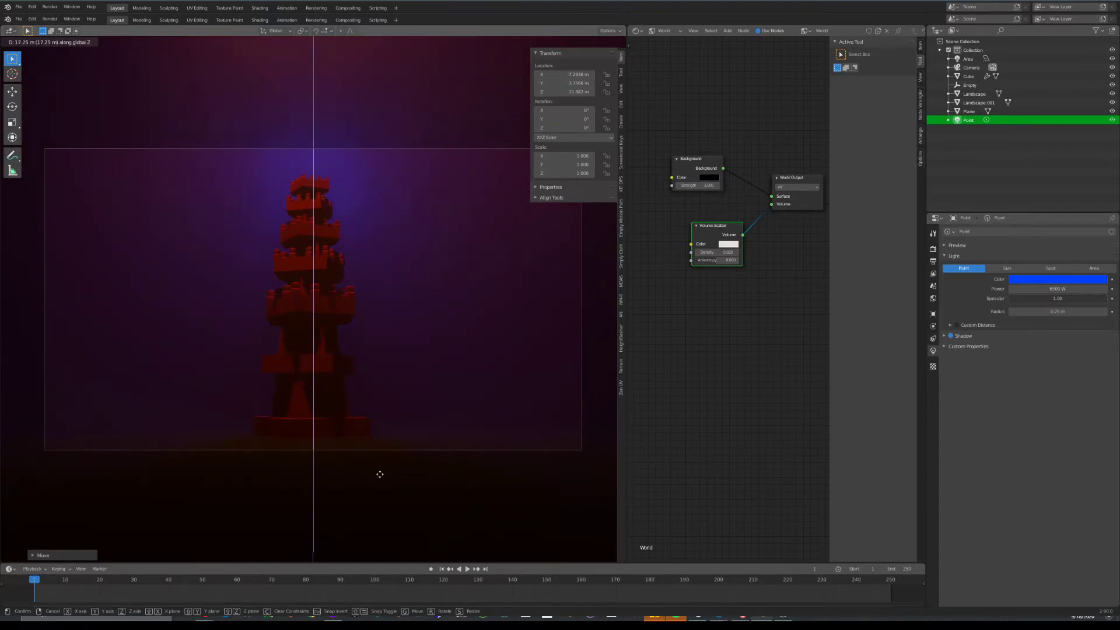
click(396, 133)
Try different fog densities on the Volume Scatter node and bring the density back to 0.020
scroll(733, 264, up, 5)
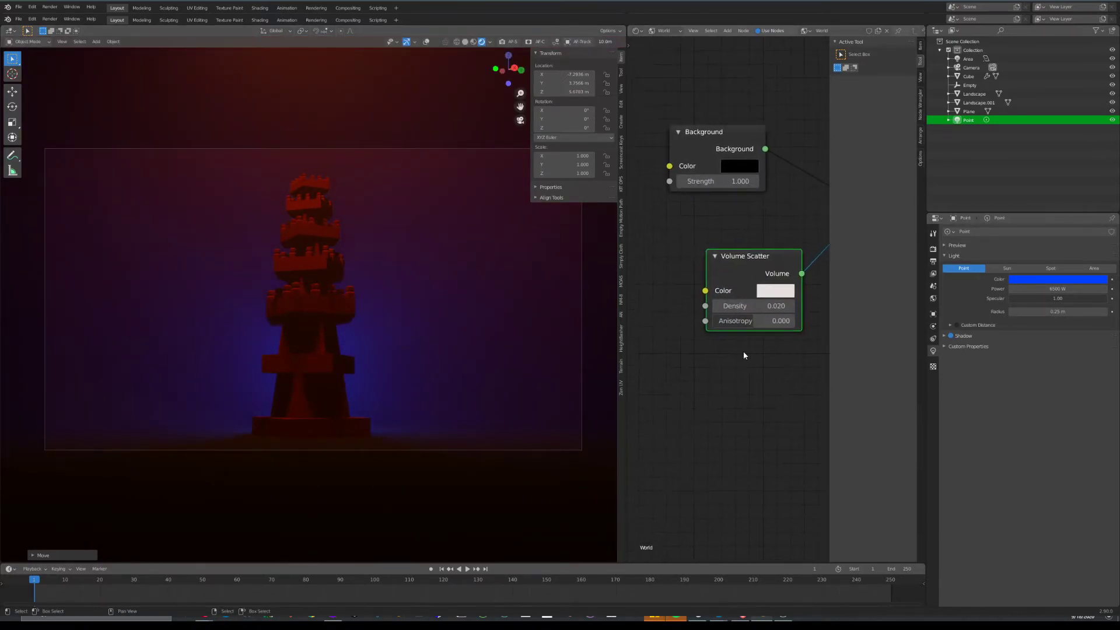
double_click(781, 305)
text(0.01)
key(Return)
drag(780, 303, 790, 303)
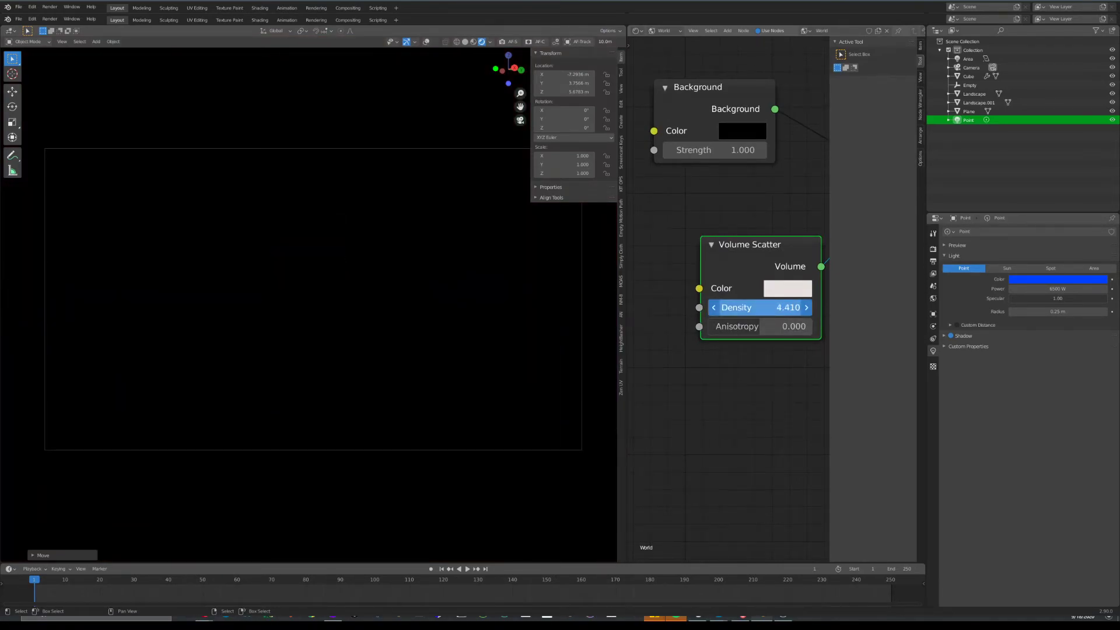
double_click(778, 304)
text(5.51)
key(Return)
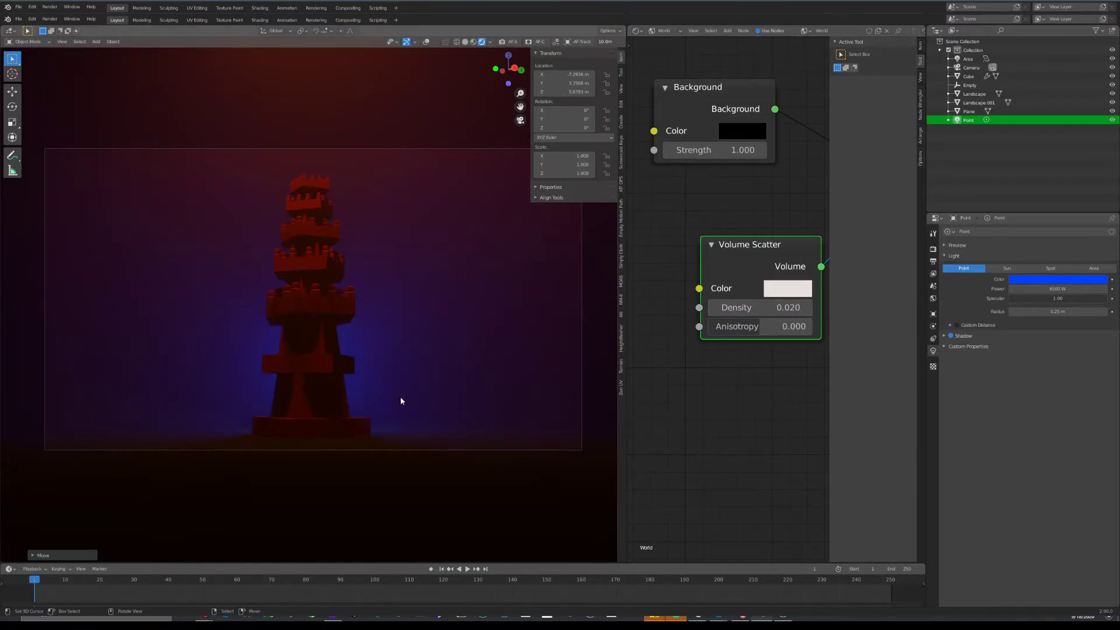
Add a second area light away from the tower on the mountain side, and set its power to 500 W
middle_drag(425, 377, 343, 323)
scroll(362, 302, up, 3)
middle_drag(324, 248, 384, 402)
middle_drag(393, 342, 268, 365)
key(shift+a)
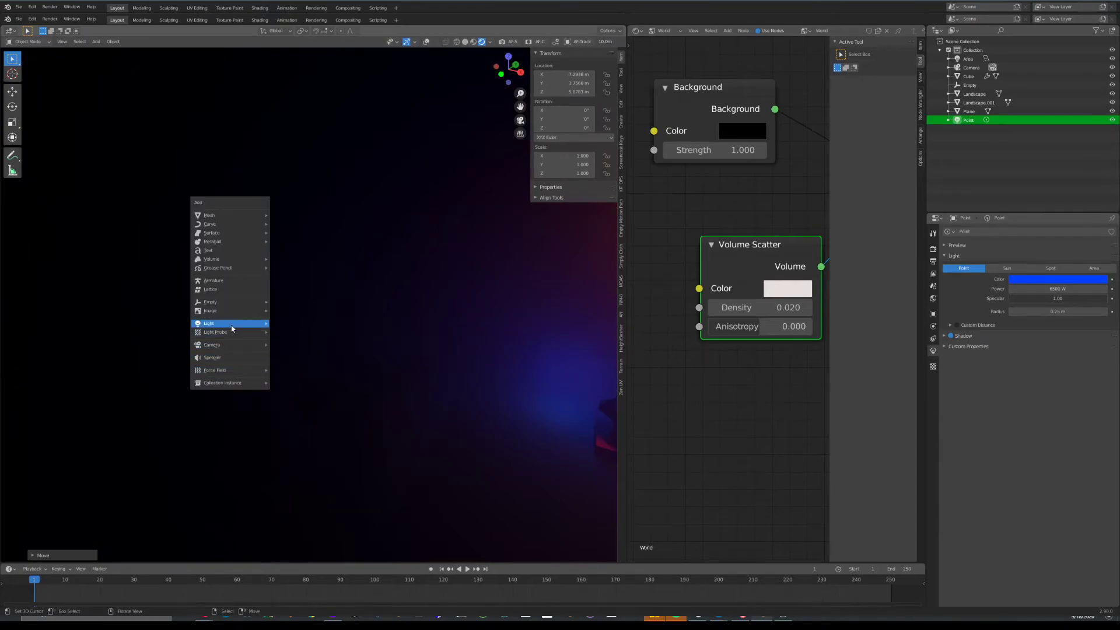
mouse_move(233, 324)
click(288, 352)
key(g)
click(344, 290)
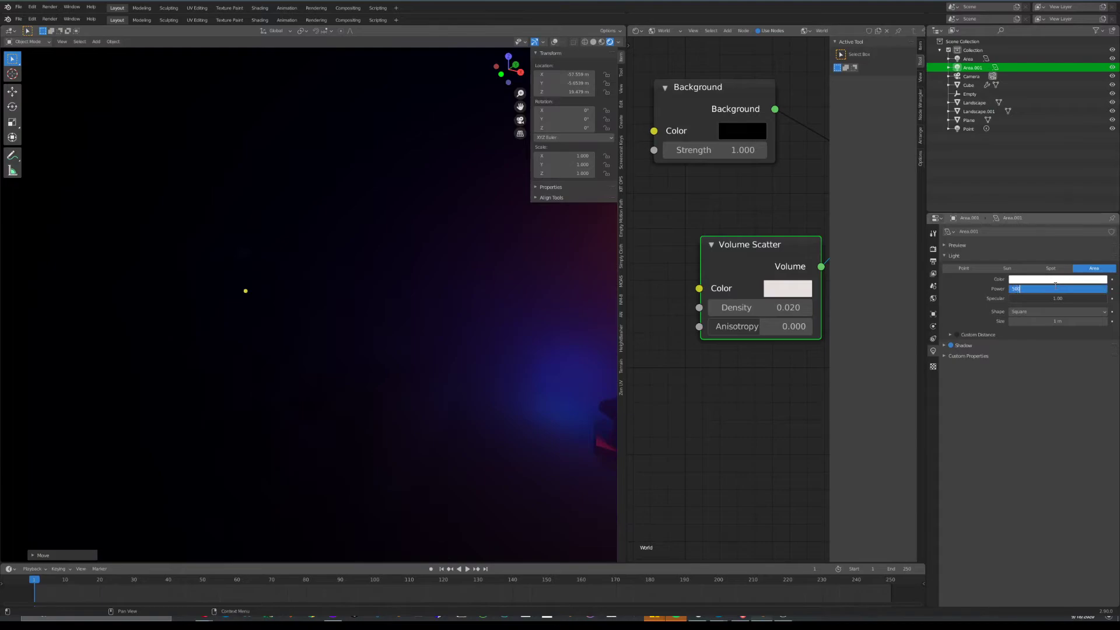
key(Return)
key(KP_0)
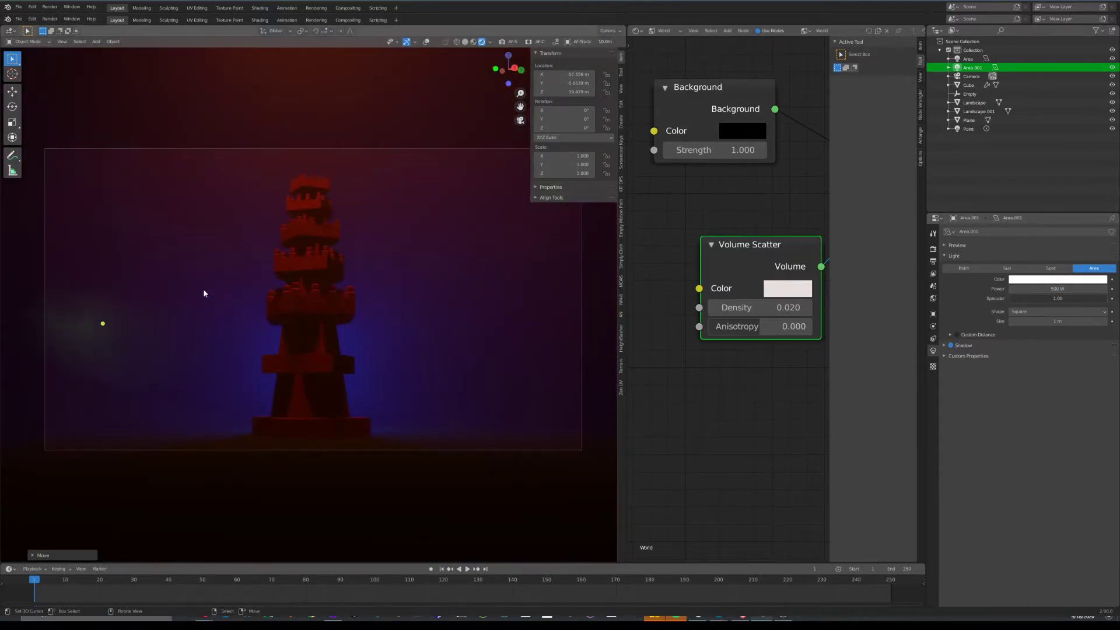
Move the new area light higher in the camera view and raise its power through 2500 W to 35000 W
key(g)
click(245, 216)
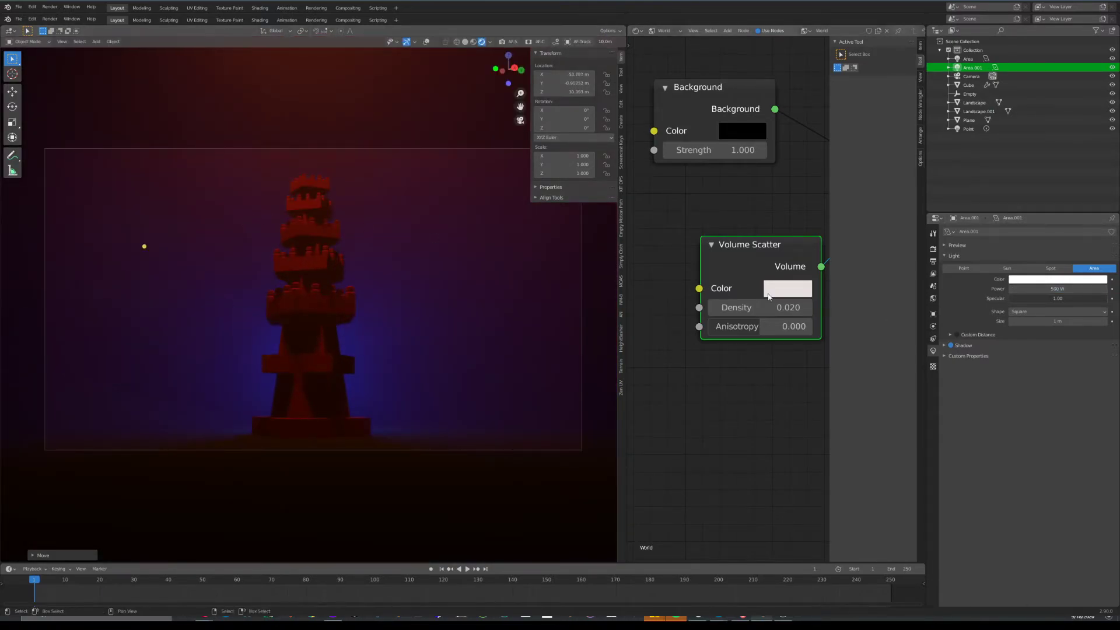
click(1055, 287)
text(2500)
key(Return)
click(1055, 287)
text(35000)
key(Return)
Raise the new area light along Z so it shines down on the green mountain
key(g)
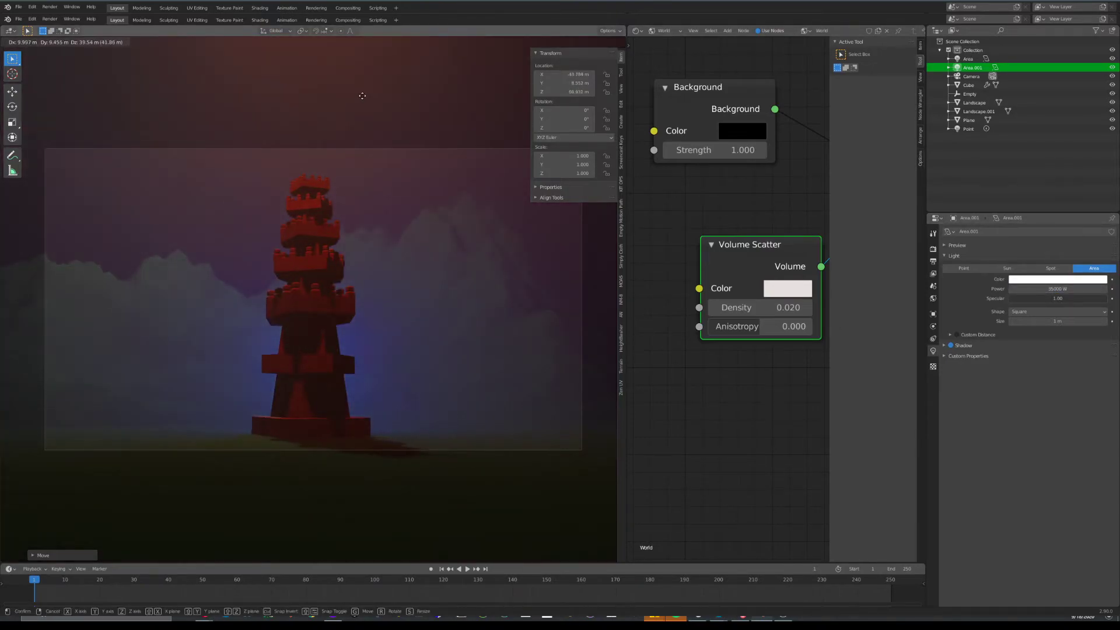
right_click(191, 91)
scroll(275, 193, down, 3)
middle_drag(275, 194, 313, 142)
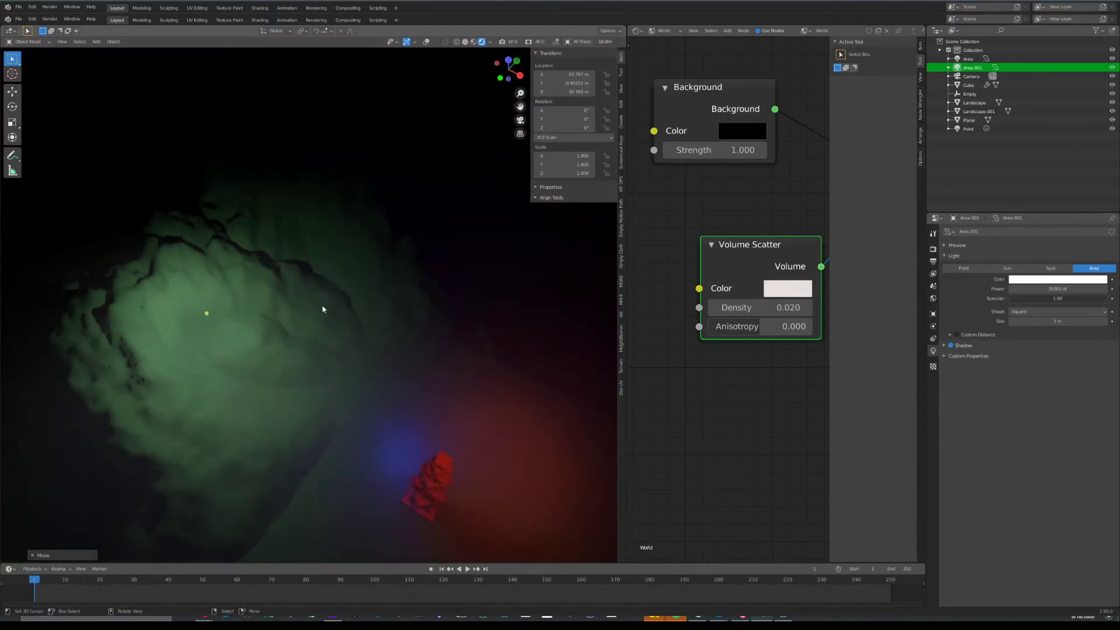
key(g)
key(z)
click(331, 286)
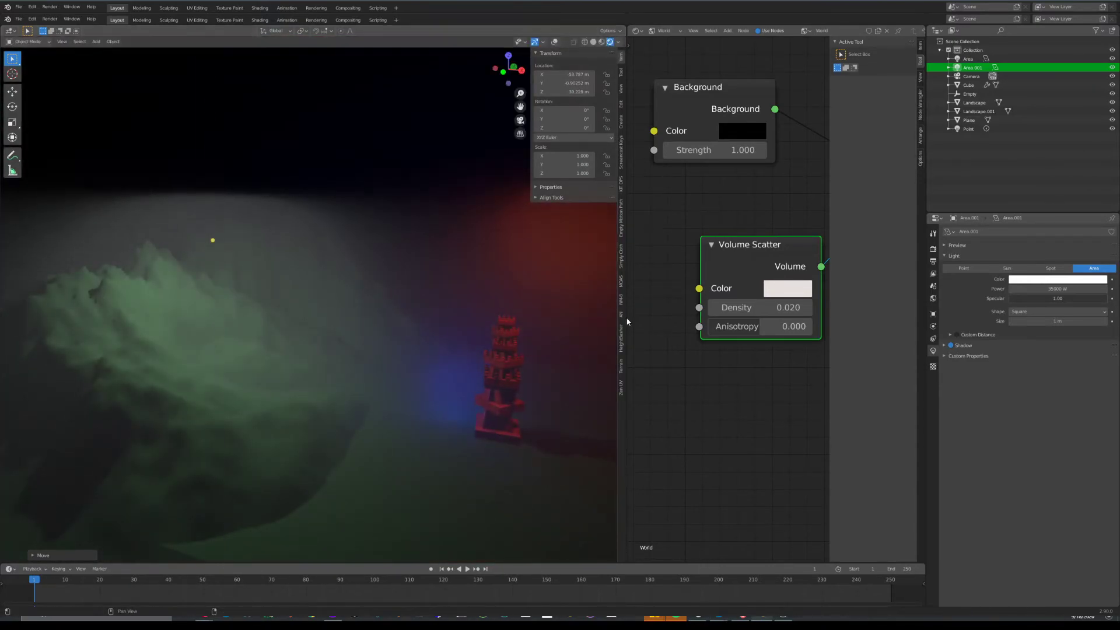
Lift the second area light further along Z, well above the mountain ridge
middle_drag(449, 305, 397, 292)
key(g)
key(z)
click(380, 274)
key(g)
key(z)
click(400, 239)
scroll(385, 301, down, 4)
scroll(391, 290, up, 2)
scroll(315, 277, up, 2)
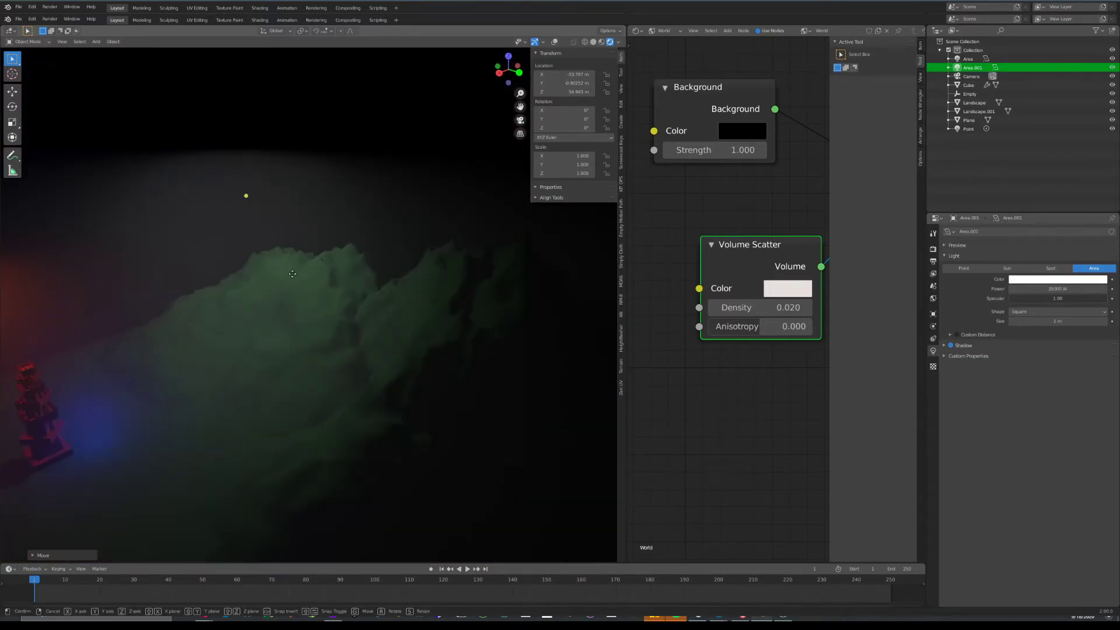
Move the second area light along X behind the mountains, and lower it along Z towards the peaks
key(g)
key(x)
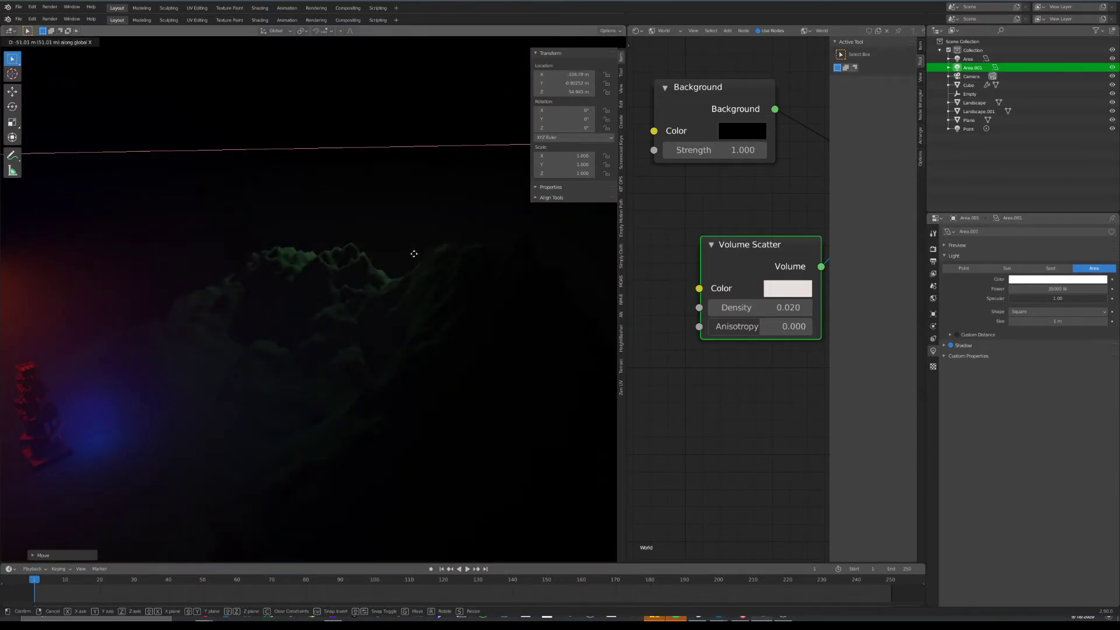
click(414, 254)
middle_drag(411, 254, 415, 274)
key(g)
key(z)
click(404, 303)
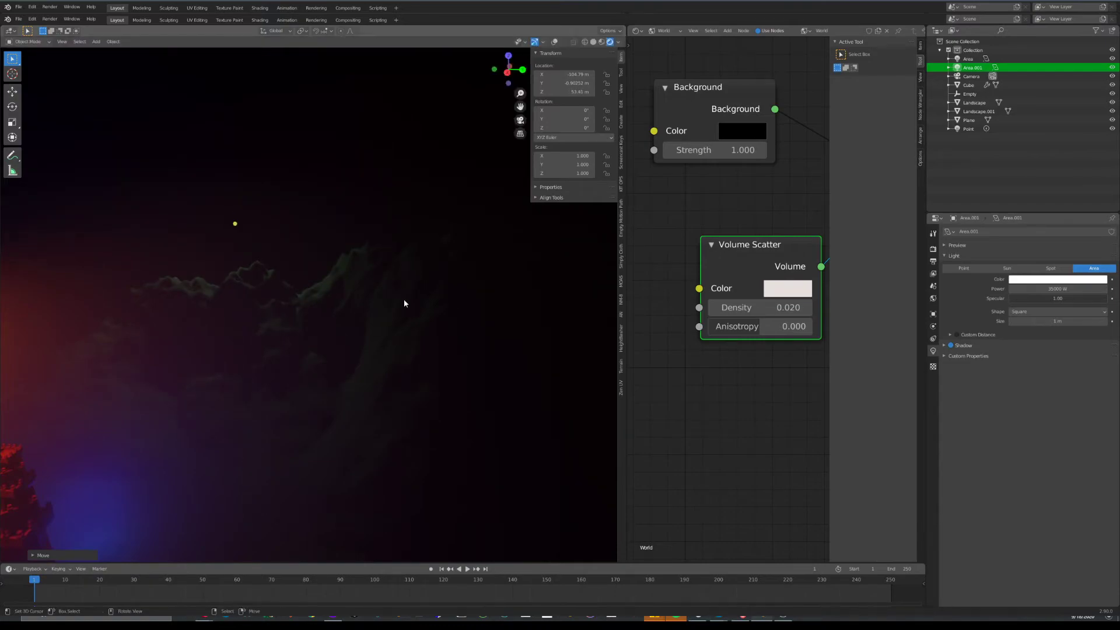
From the camera view, fine-tune the second area light's height and X position to light the mountain edges
key(KP_0)
scroll(379, 294, up, 3)
key(g)
key(z)
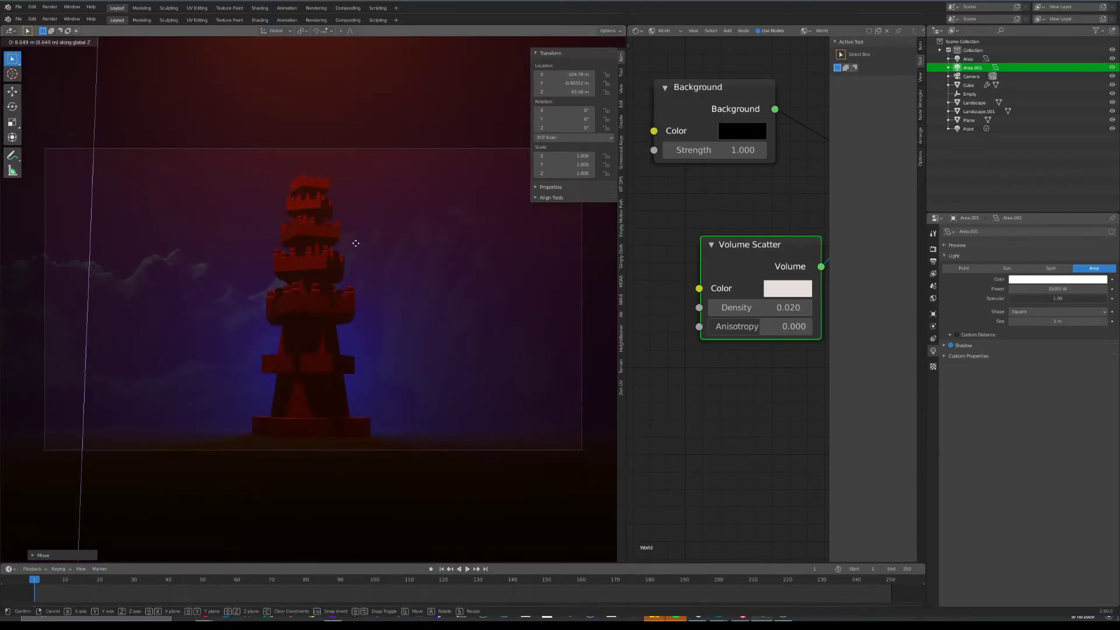
click(351, 287)
key(g)
key(x)
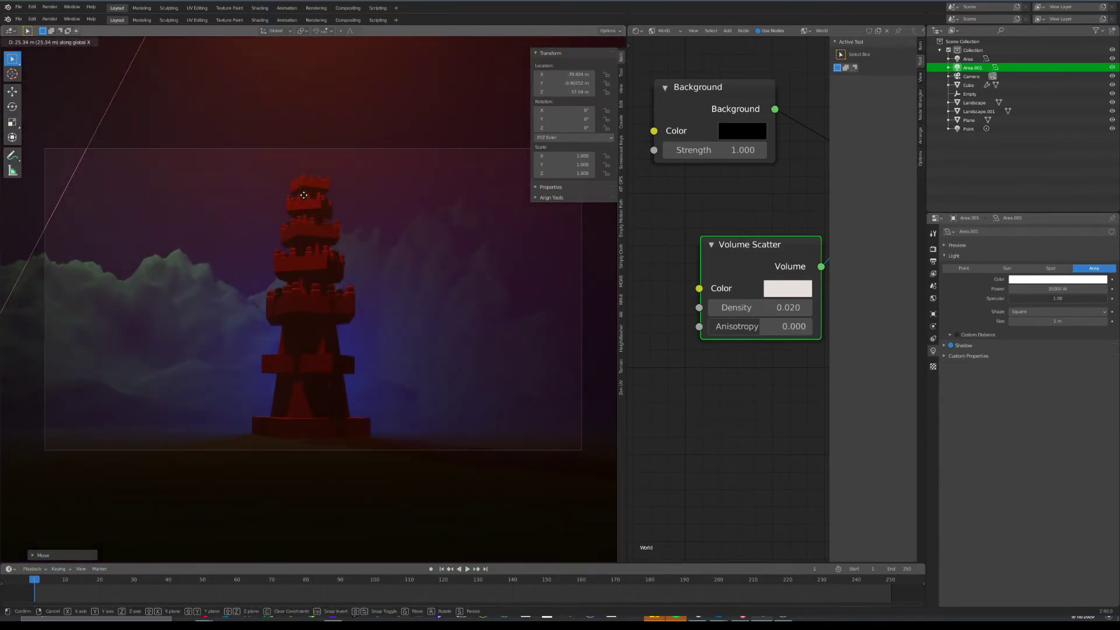
click(341, 245)
Try a red colour on the second area light and inspect its effect on the mountains
click(1038, 281)
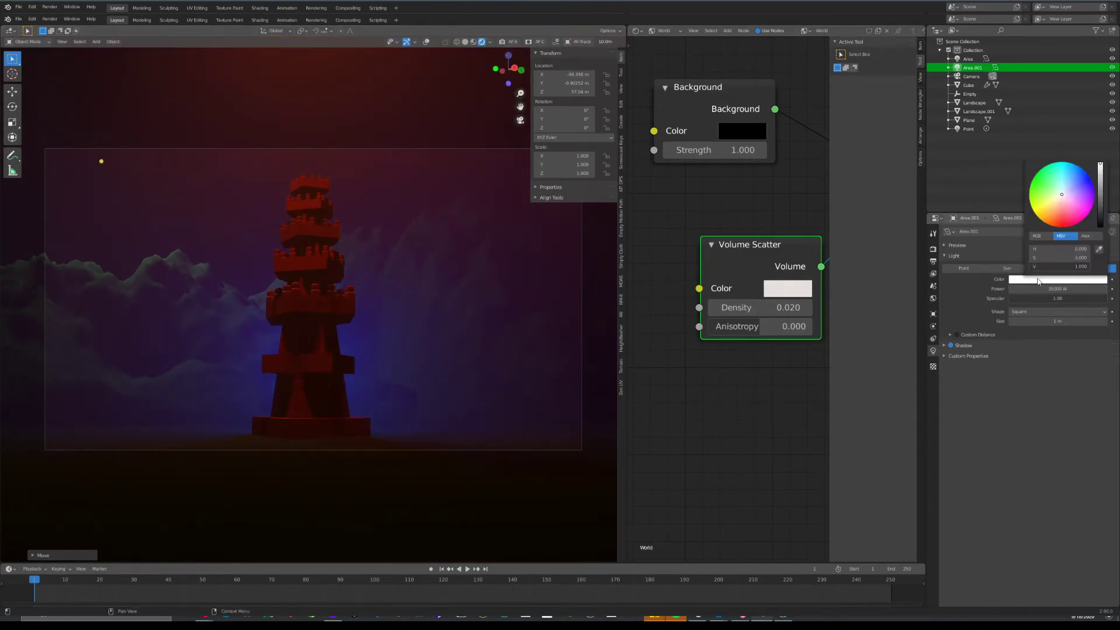
click(1059, 227)
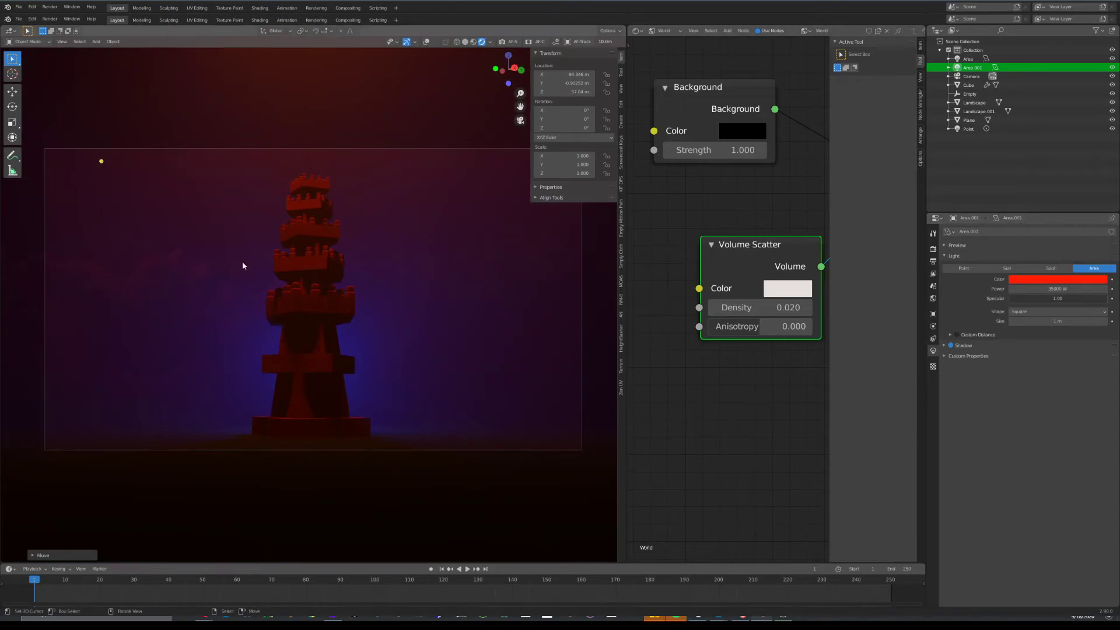
scroll(168, 268, up, 6)
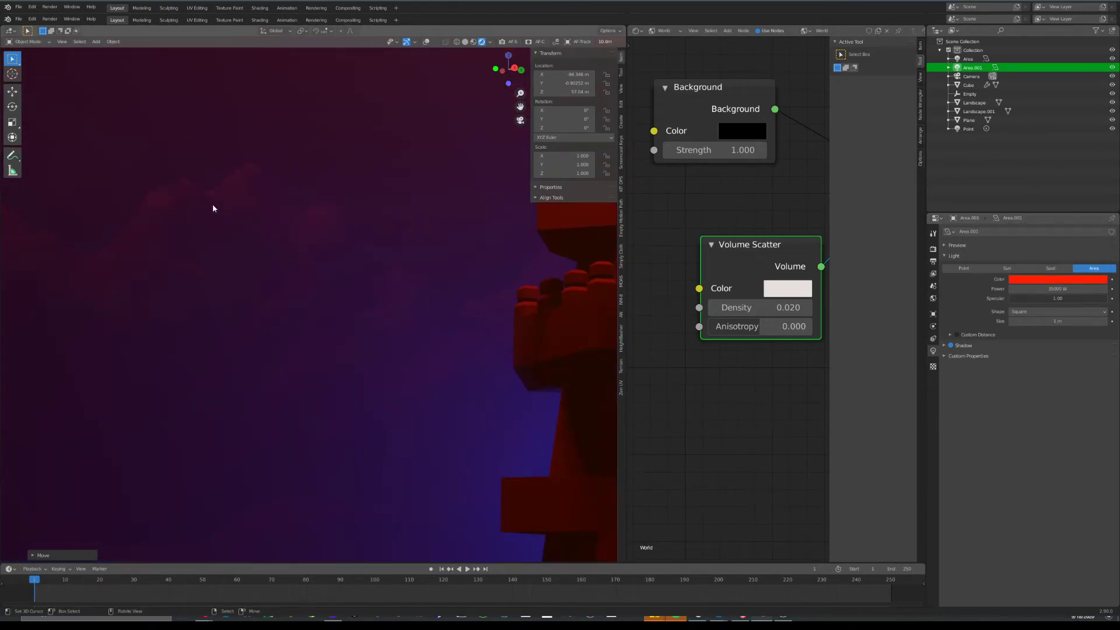
scroll(211, 205, down, 6)
Try violet-blue and cyan tints on the second area light, and settle on a saturated blue
click(1056, 280)
click(1091, 181)
scroll(409, 266, down, 2)
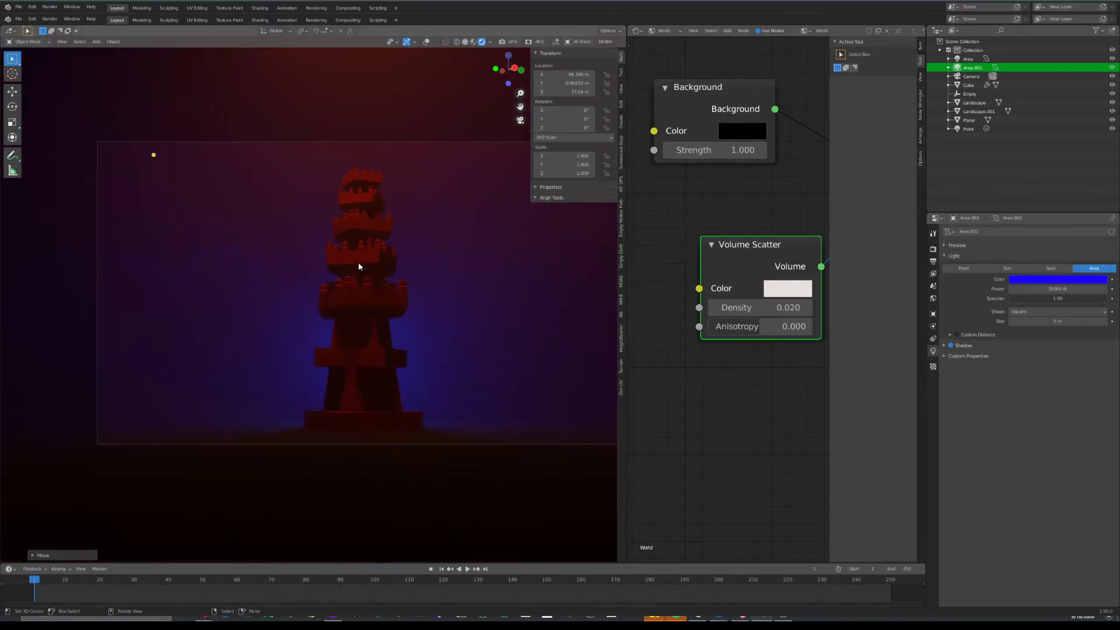
click(1057, 280)
click(1040, 170)
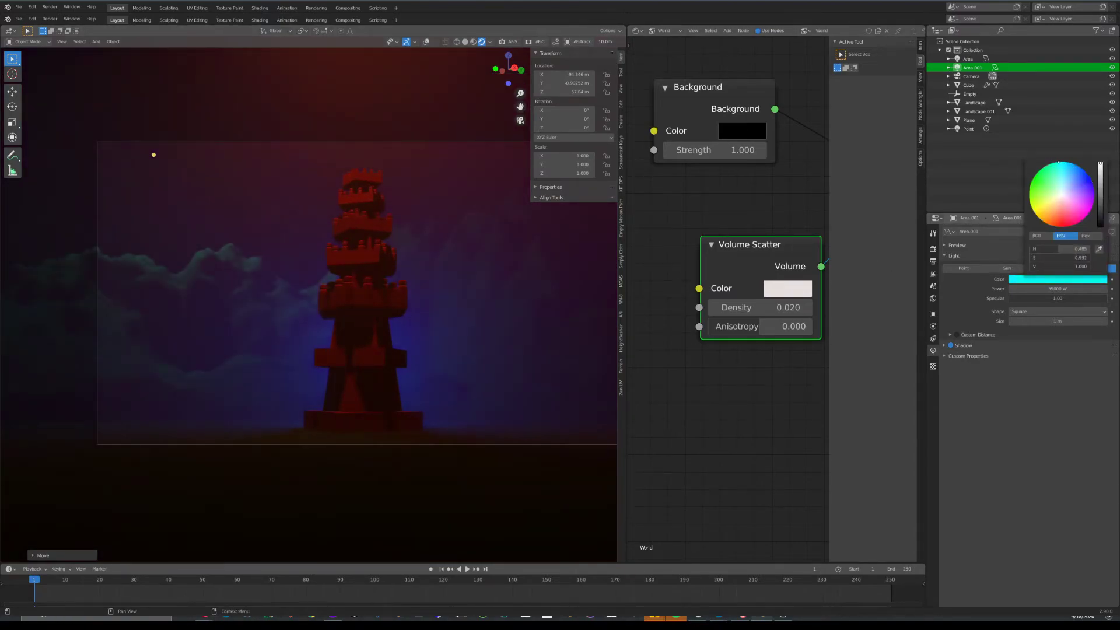
drag(1040, 170, 1086, 172)
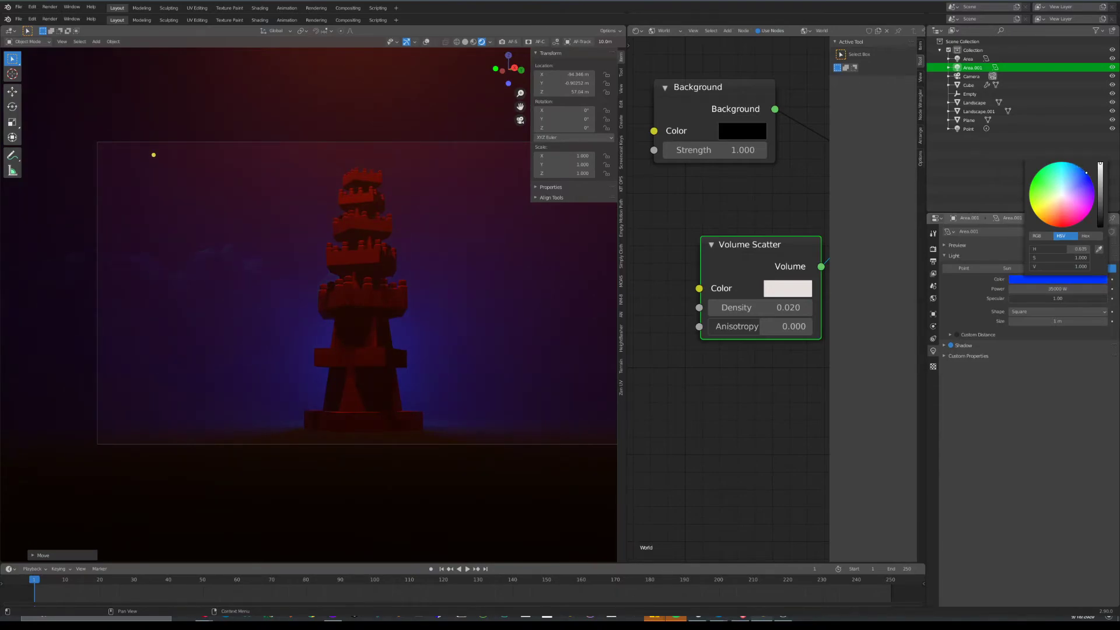
Move the blue area light slightly closer to the tower within the camera frame
scroll(329, 268, down, 2)
key(g)
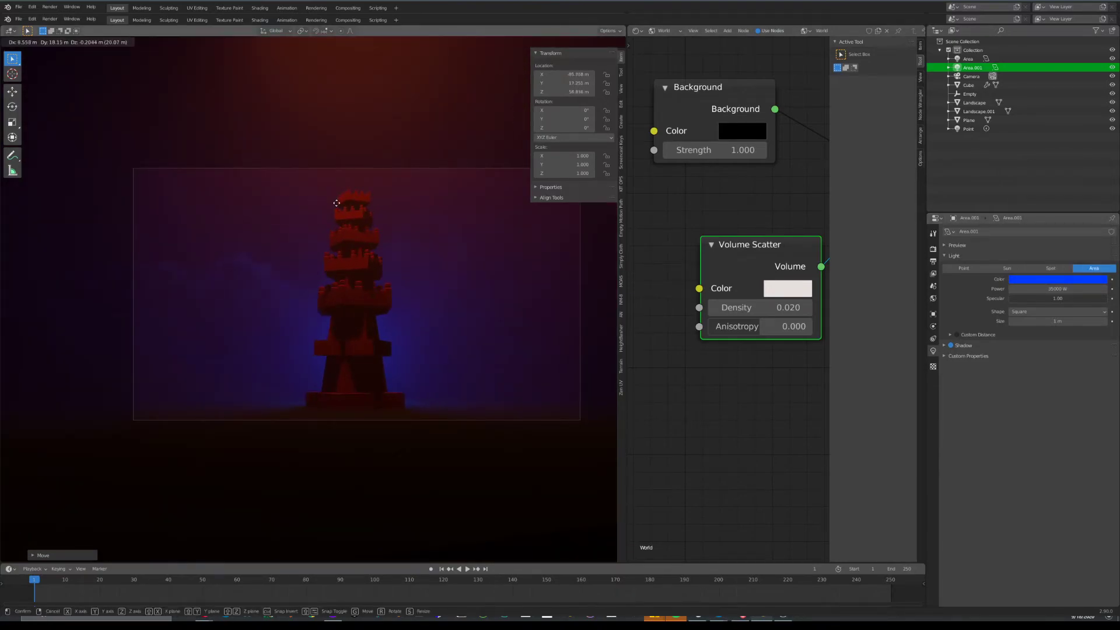
click(285, 194)
scroll(385, 280, up, 2)
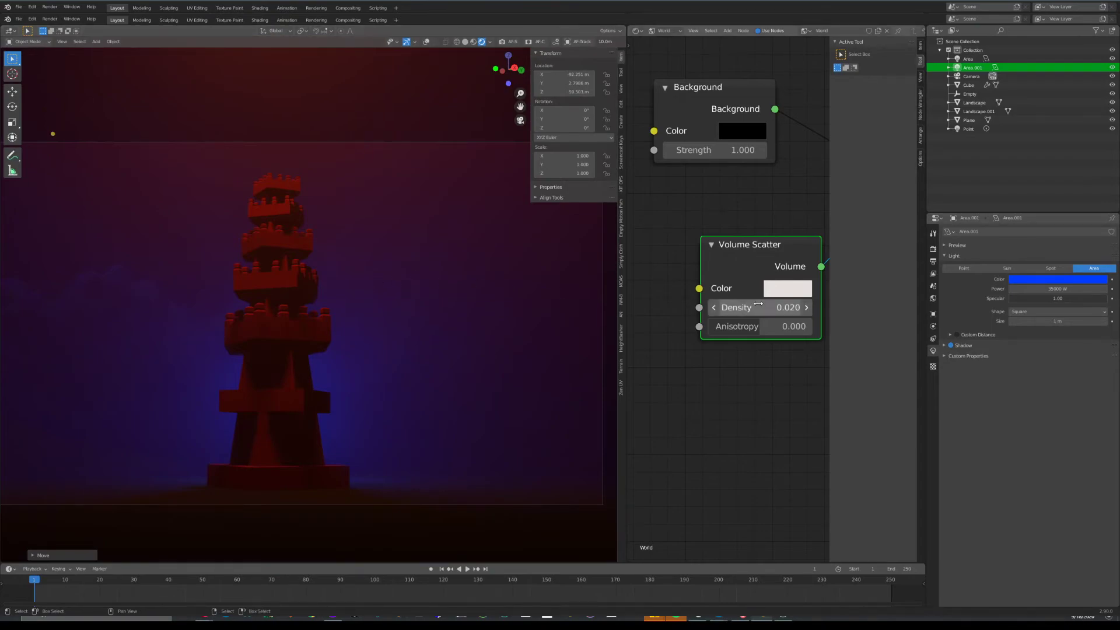
scroll(328, 361, down, 2)
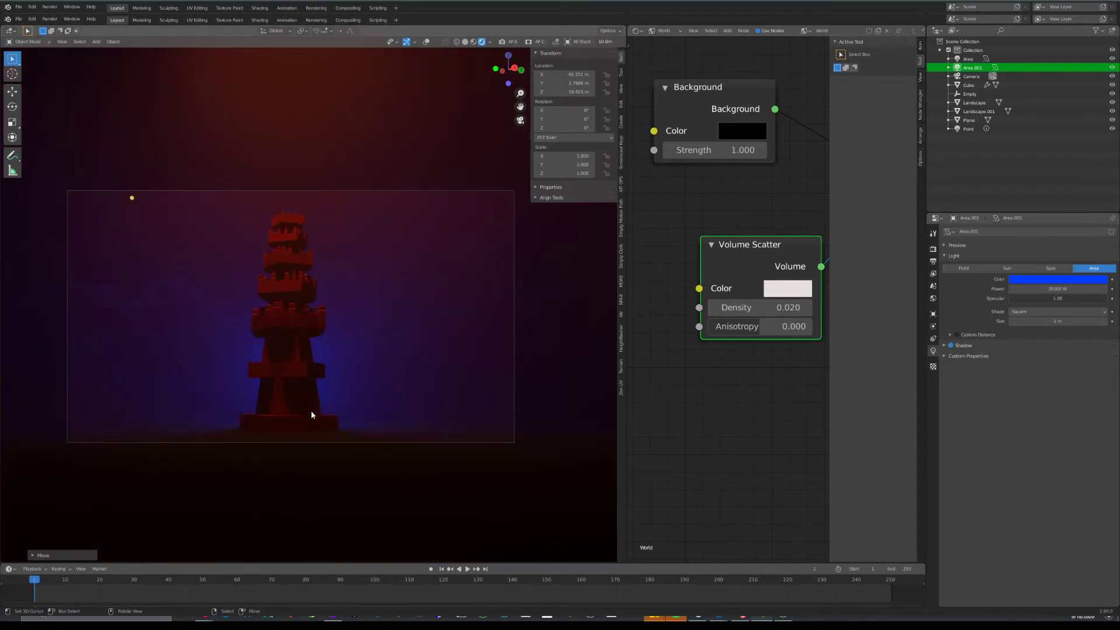
Add a cube at the tower's base and scale it up to about 20 m per side
key(shift+a)
click(426, 42)
key(shift+a)
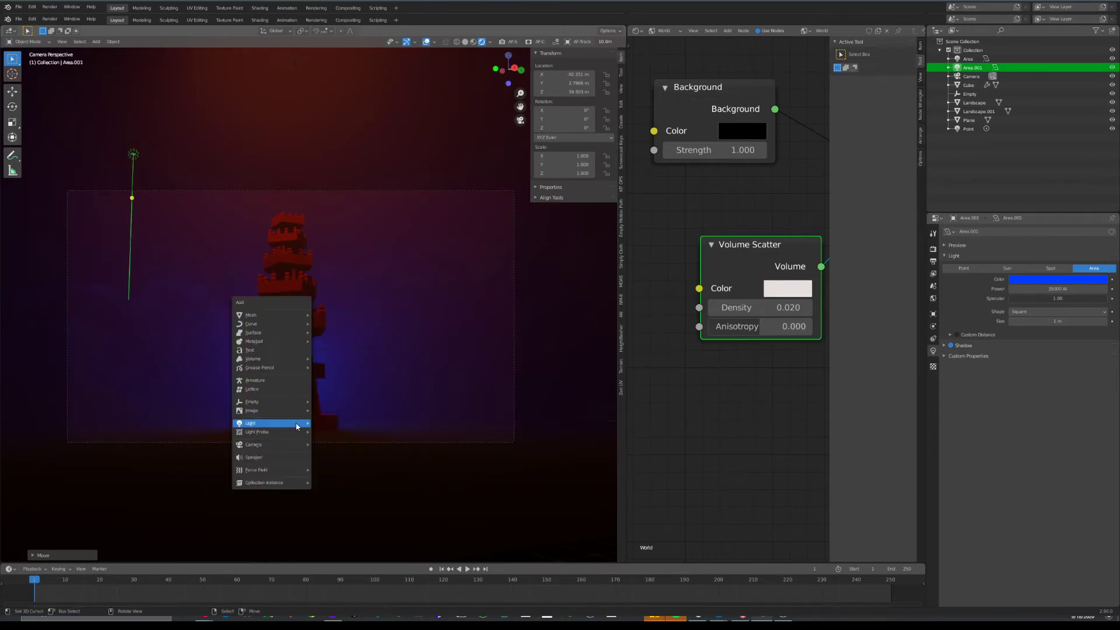
mouse_move(283, 317)
click(330, 324)
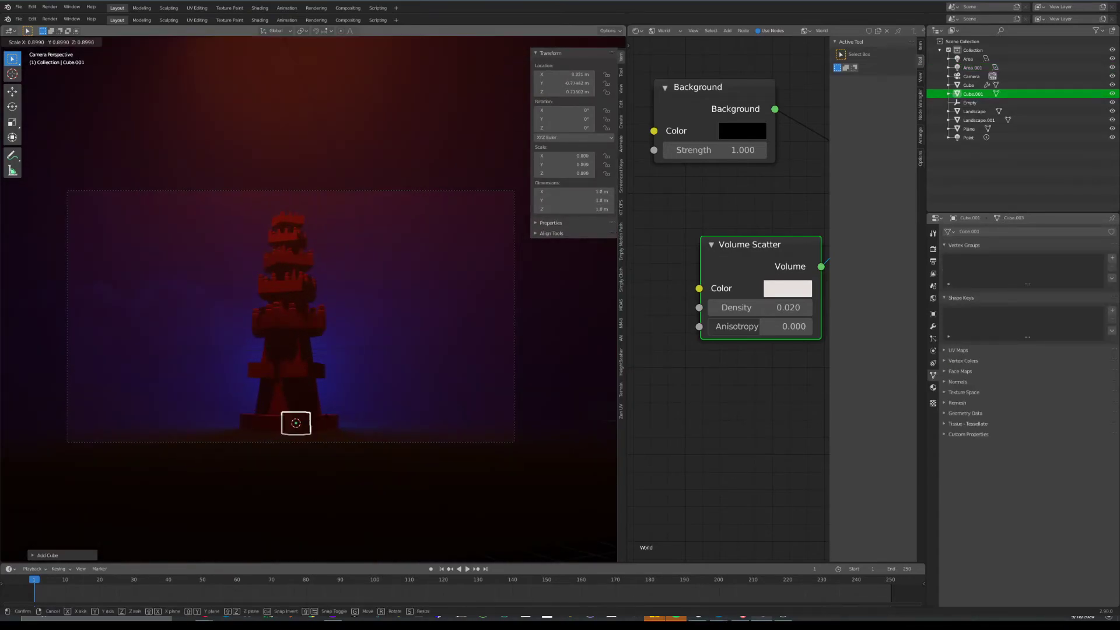
key(s)
click(484, 420)
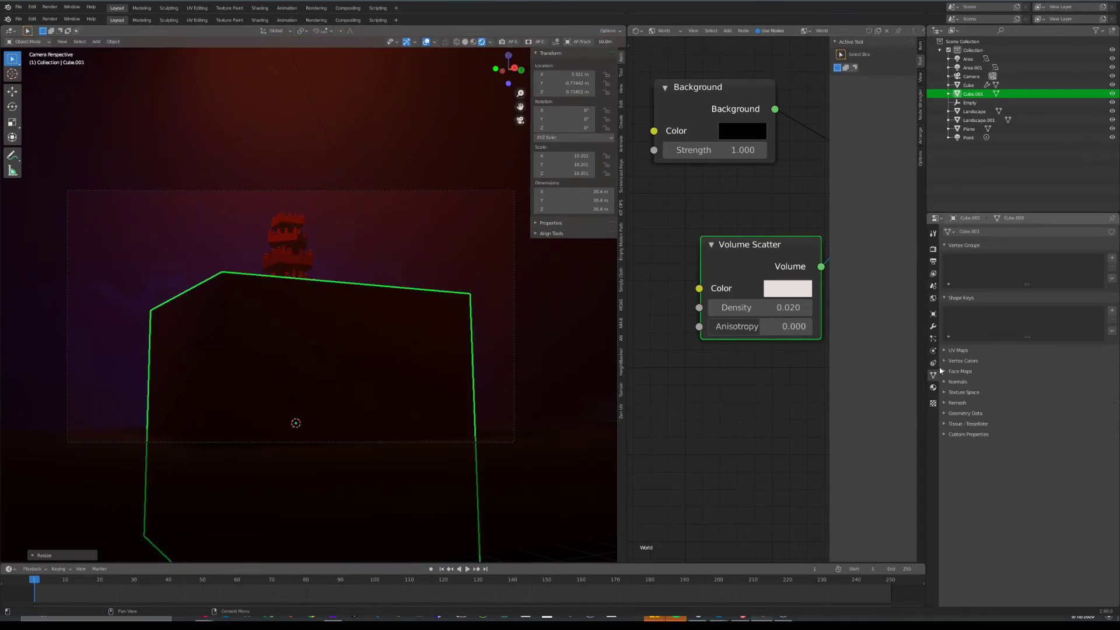
Give the cube a new material and delete its Principled BSDF node in the object shader graph
click(934, 388)
click(1038, 268)
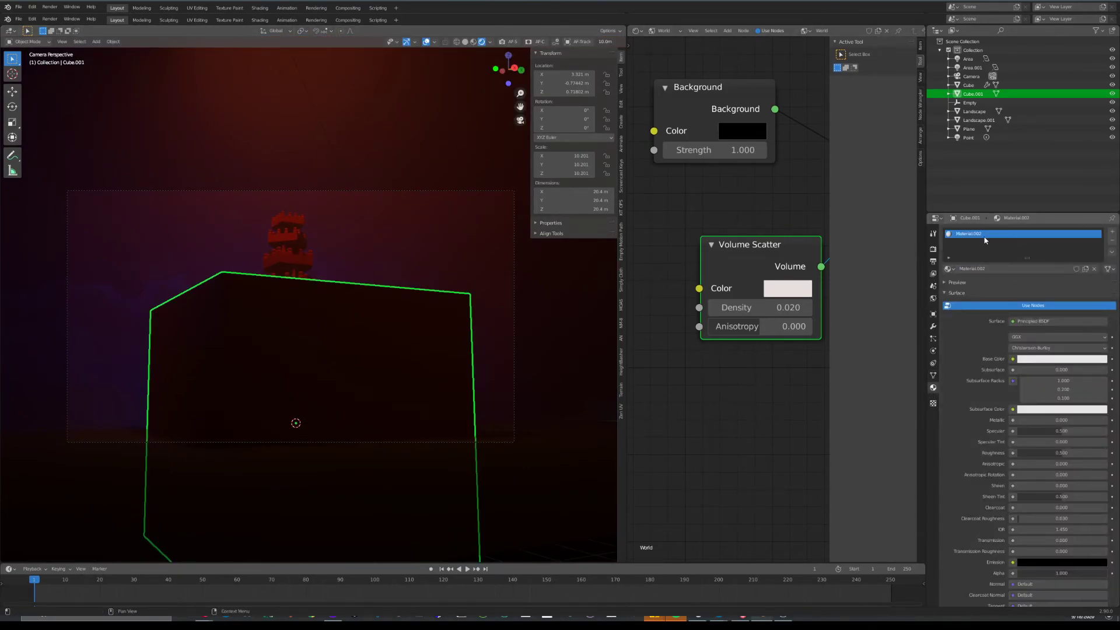
scroll(729, 285, down, 1)
click(669, 32)
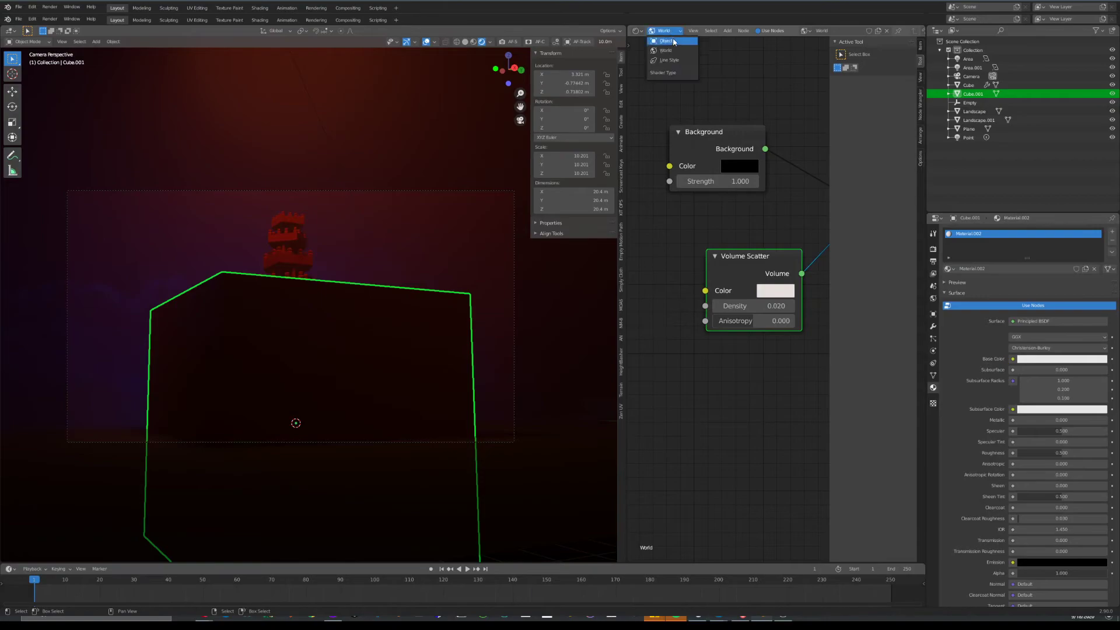
click(666, 42)
scroll(762, 237, down, 9)
middle_drag(784, 246, 701, 211)
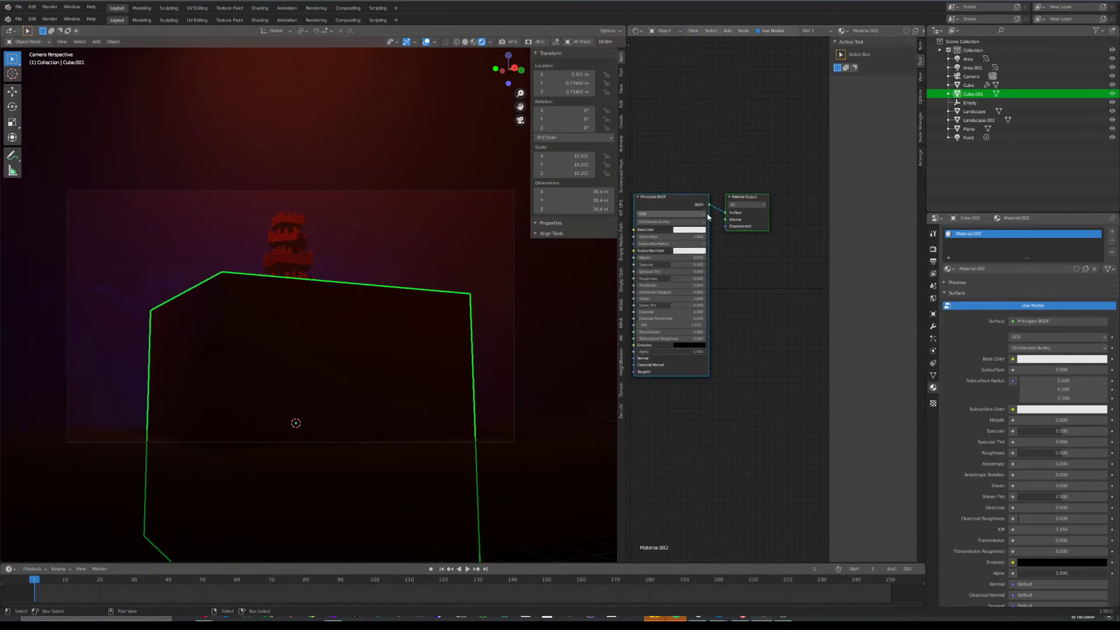
key(x)
Try a Volume Scatter node on the material's Volume output with a density of 0.02
scroll(718, 251, up, 2)
key(shift+a)
click(721, 262)
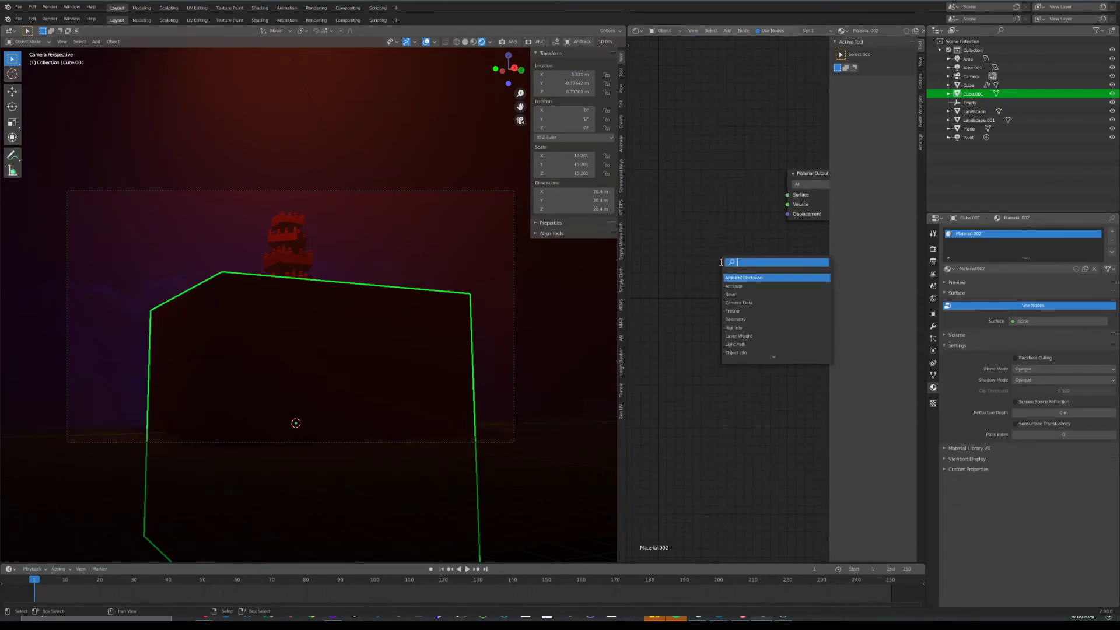
text(volum)
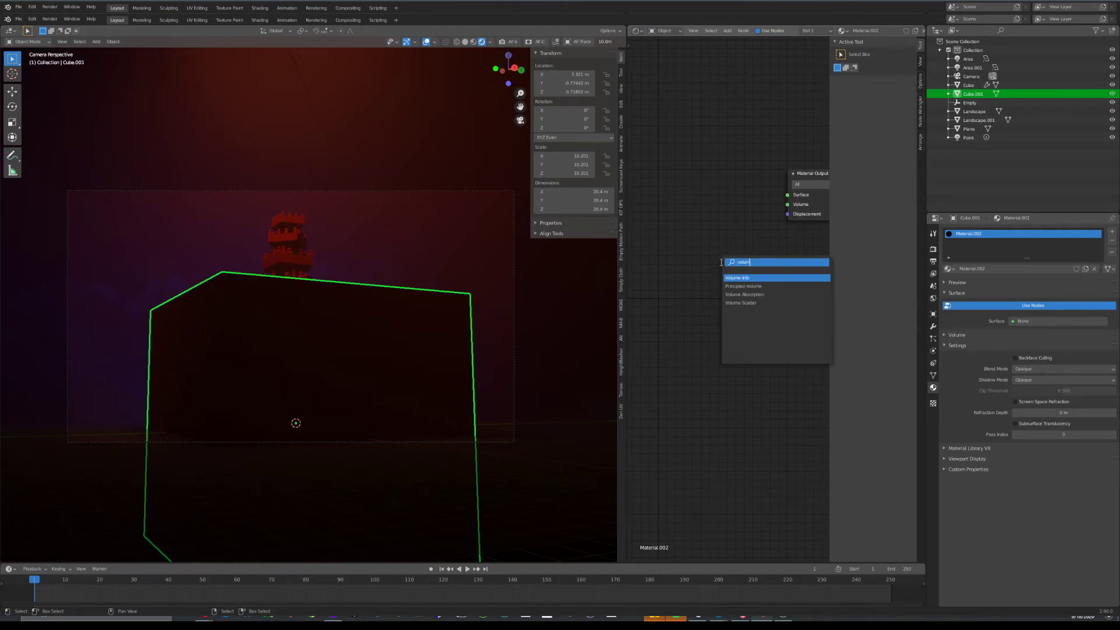
key(Down)
key(Down)
key(Down)
key(Return)
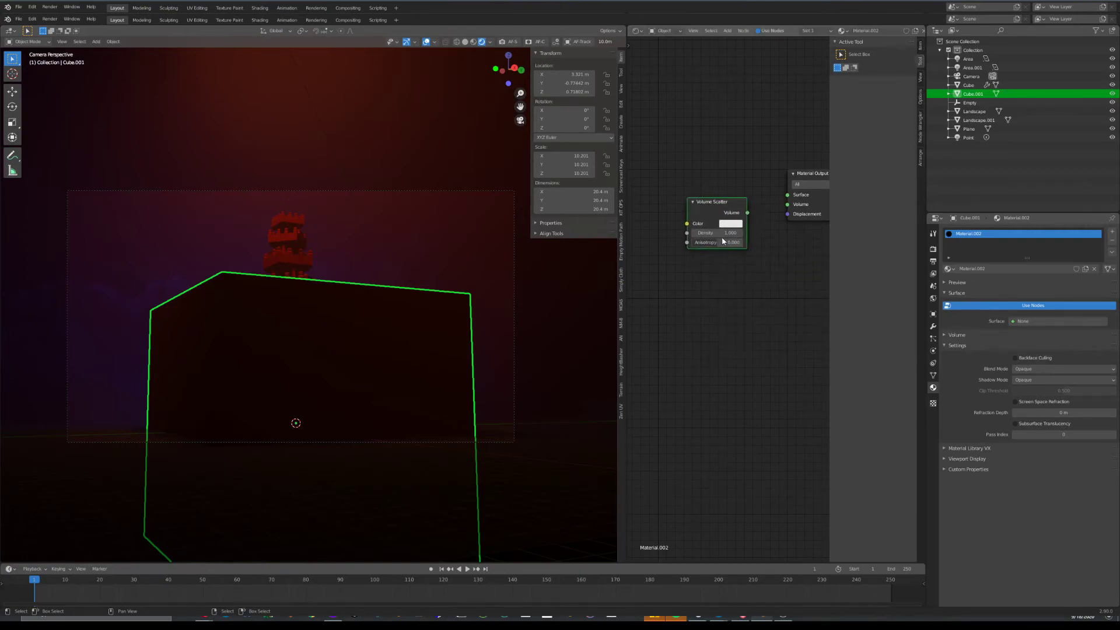
drag(747, 212, 788, 204)
click(728, 233)
text(0.02)
key(Return)
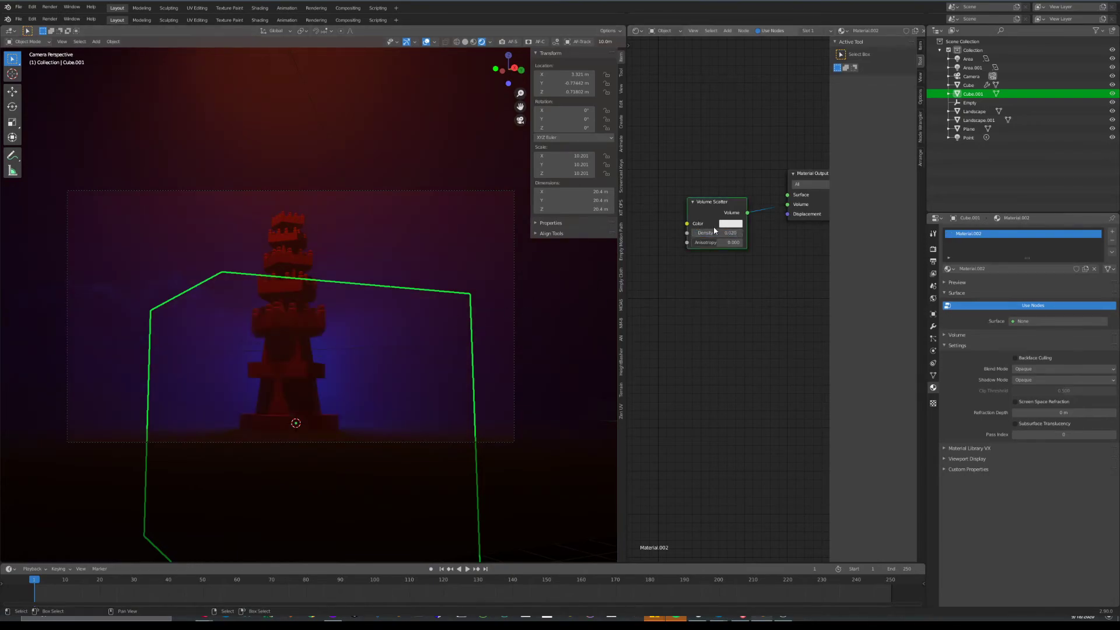
key(Return)
Scale the fog cube up to about 38 m per side and lower it around the tower
key(s)
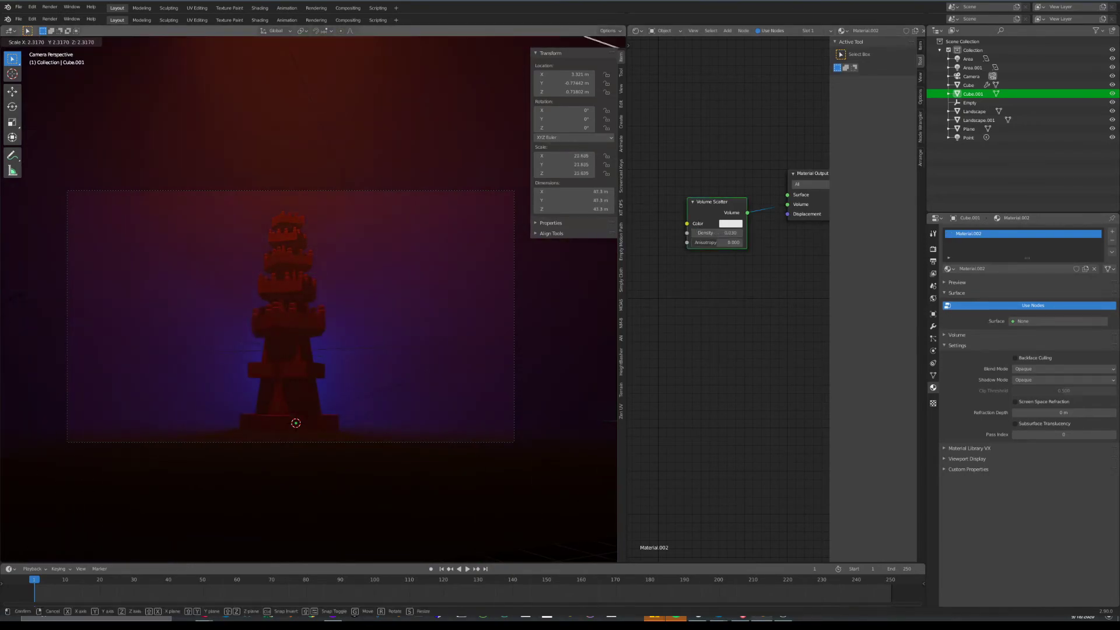
click(553, 285)
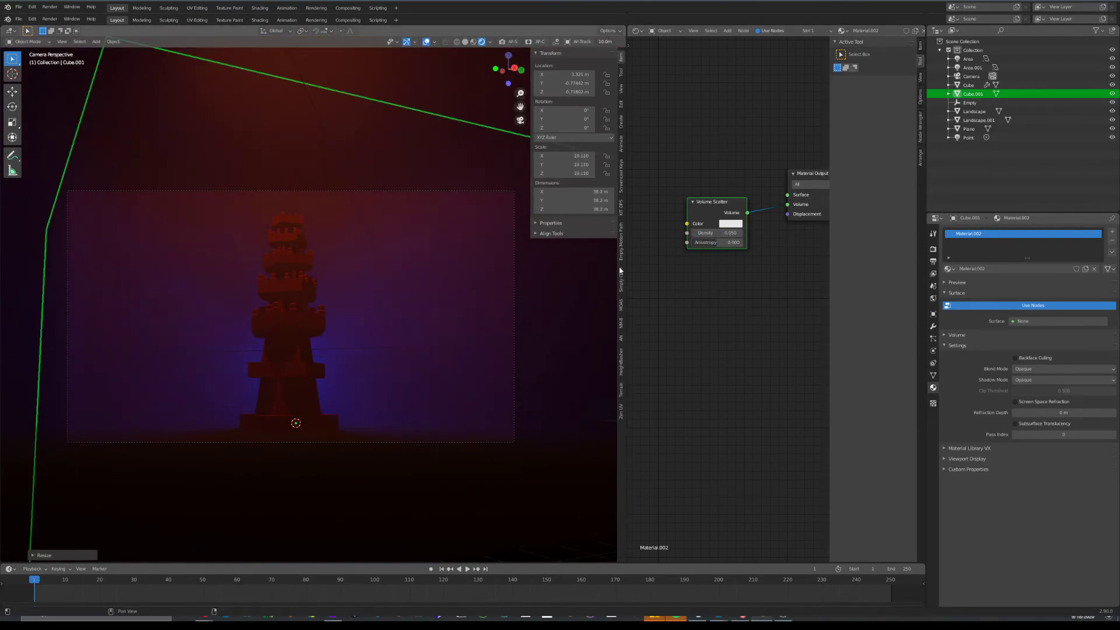
key(g)
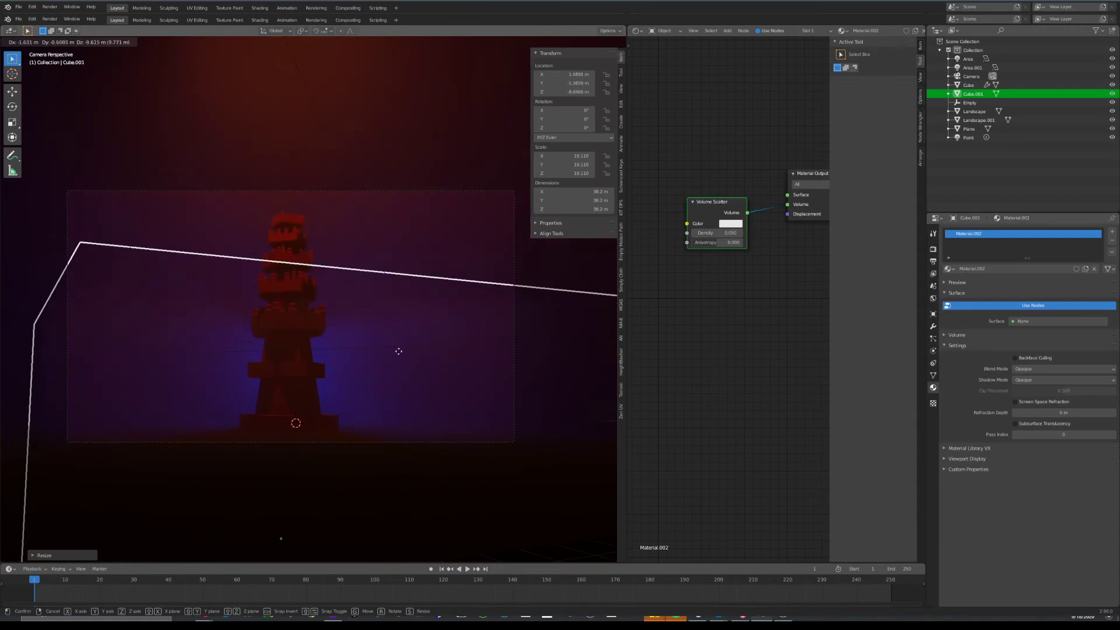
click(419, 361)
key(g)
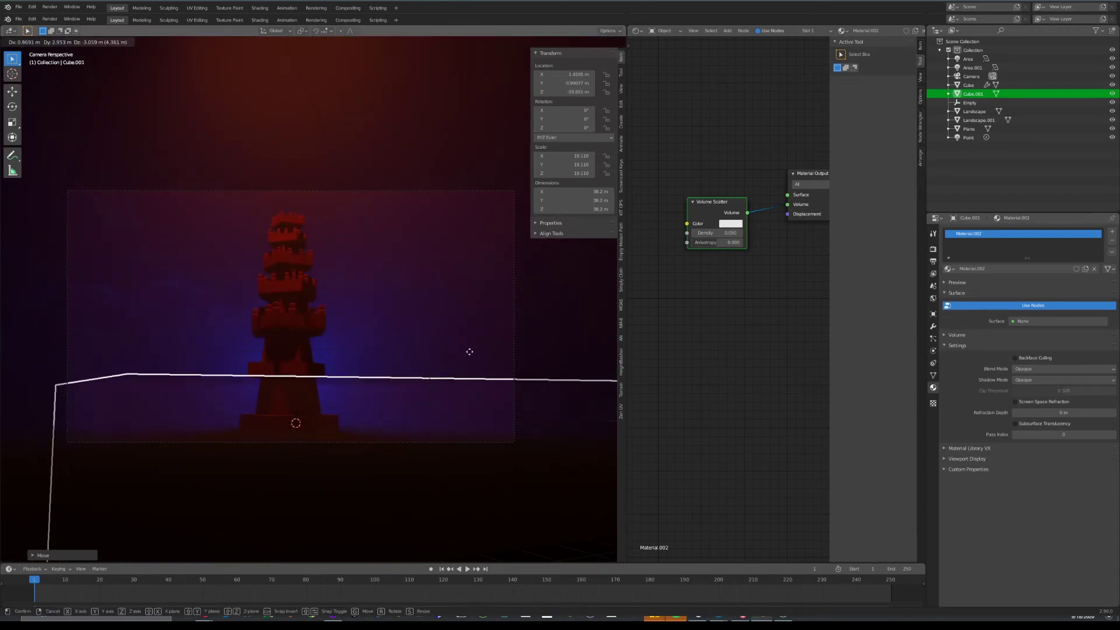
click(400, 285)
Replace the Volume Scatter node with an Emission node linked to the Volume output, with a strength of 0.01
key(x)
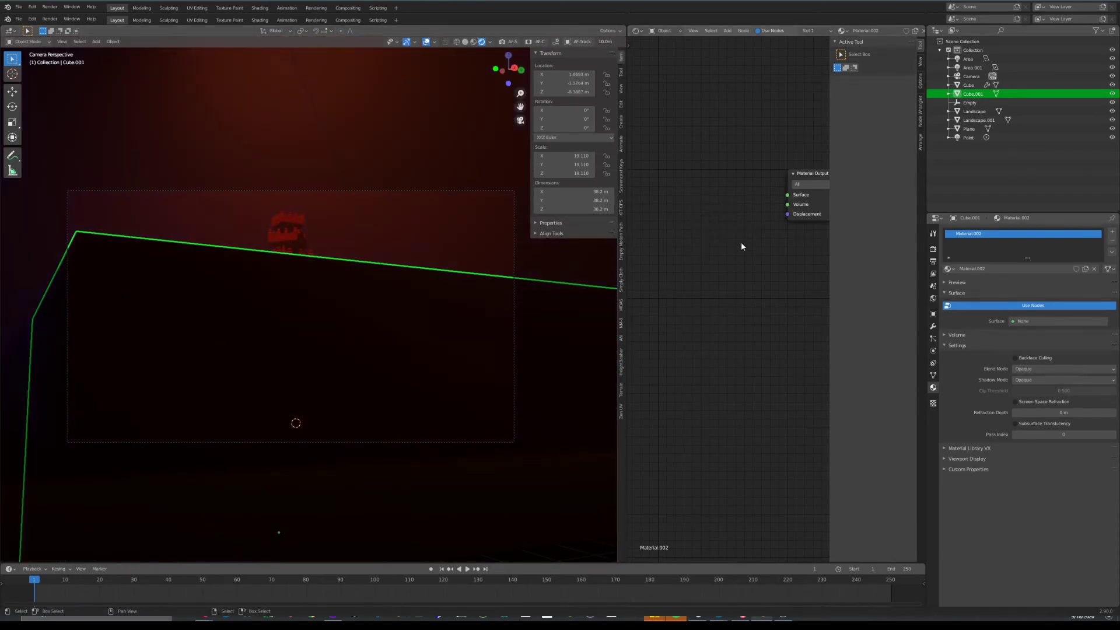
key(shift+a)
click(742, 243)
text(em)
key(Return)
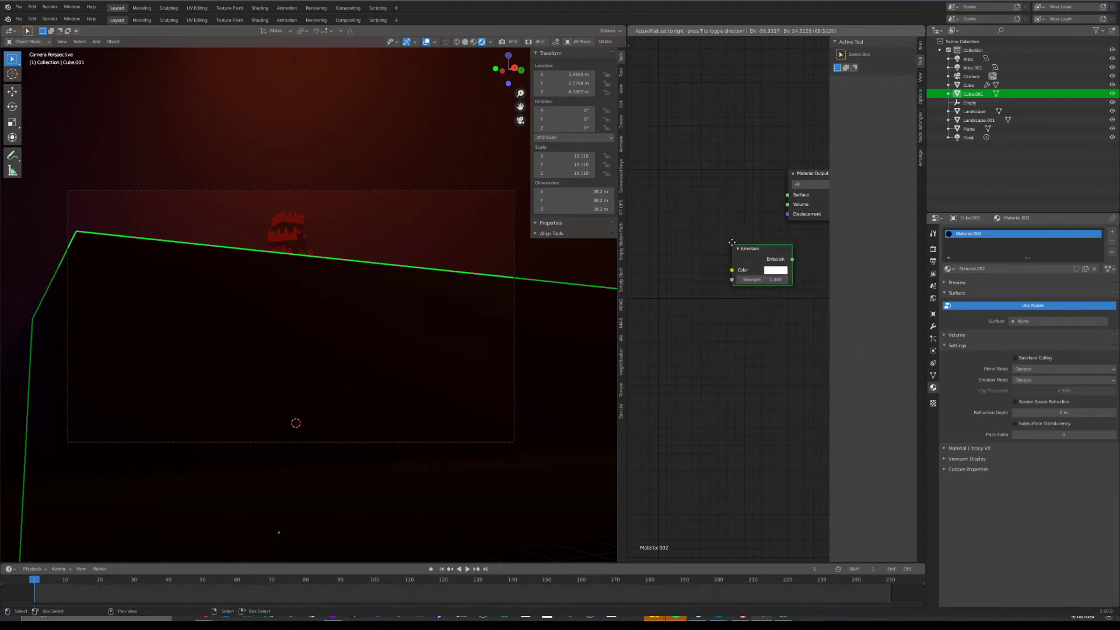
click(742, 236)
drag(747, 236, 788, 203)
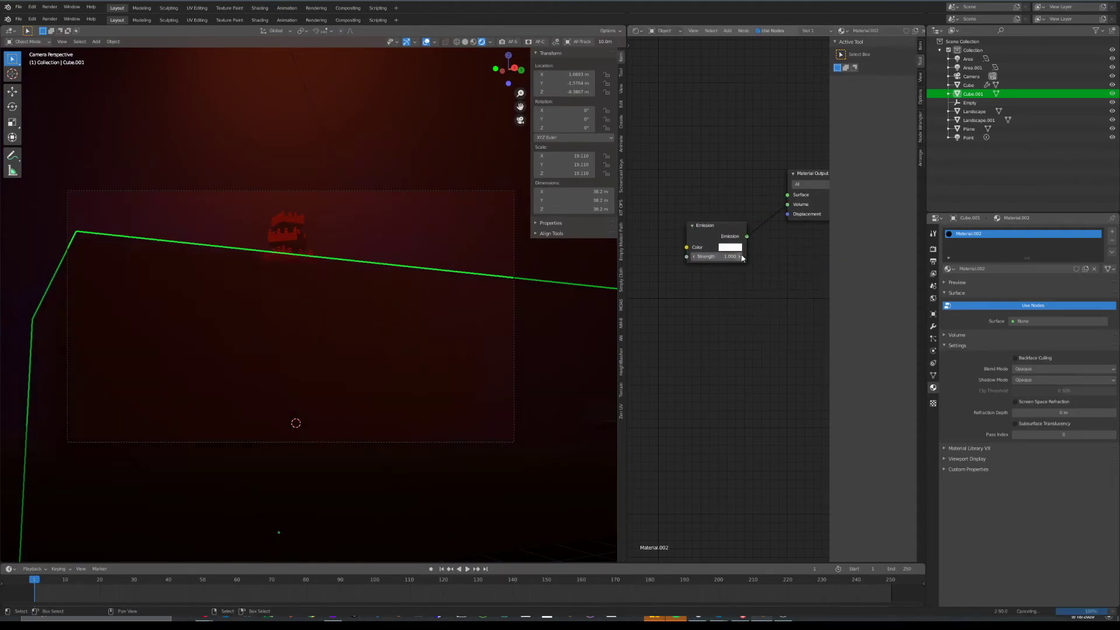
double_click(716, 256)
text(0.01)
key(Return)
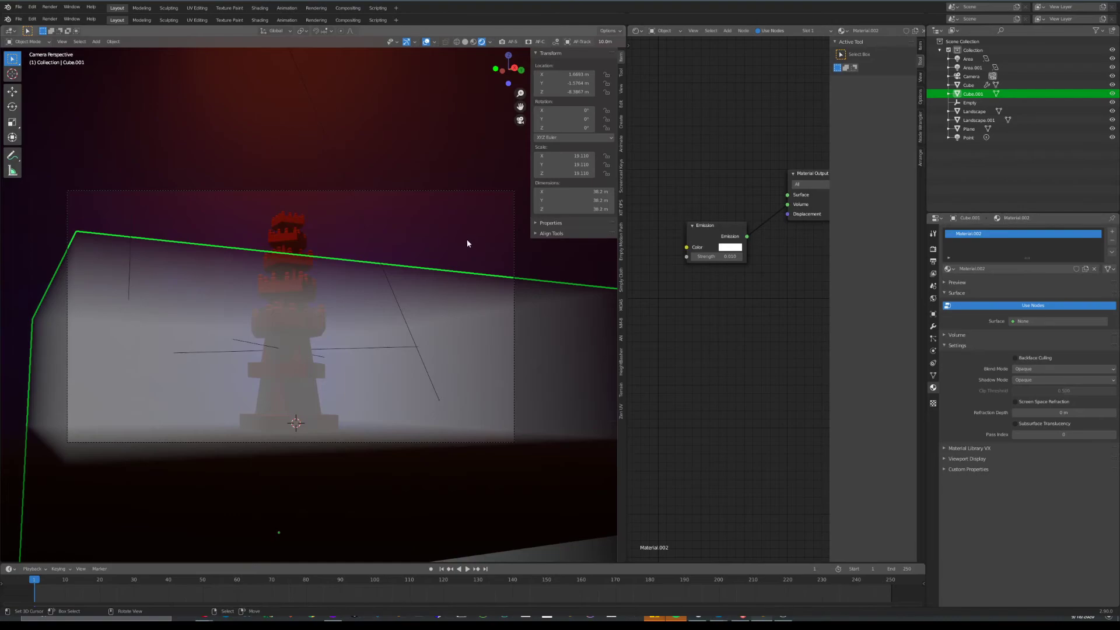
Scale the fog cube down slightly to about 36.7 m per side
key(g)
key(Escape)
key(s)
click(500, 312)
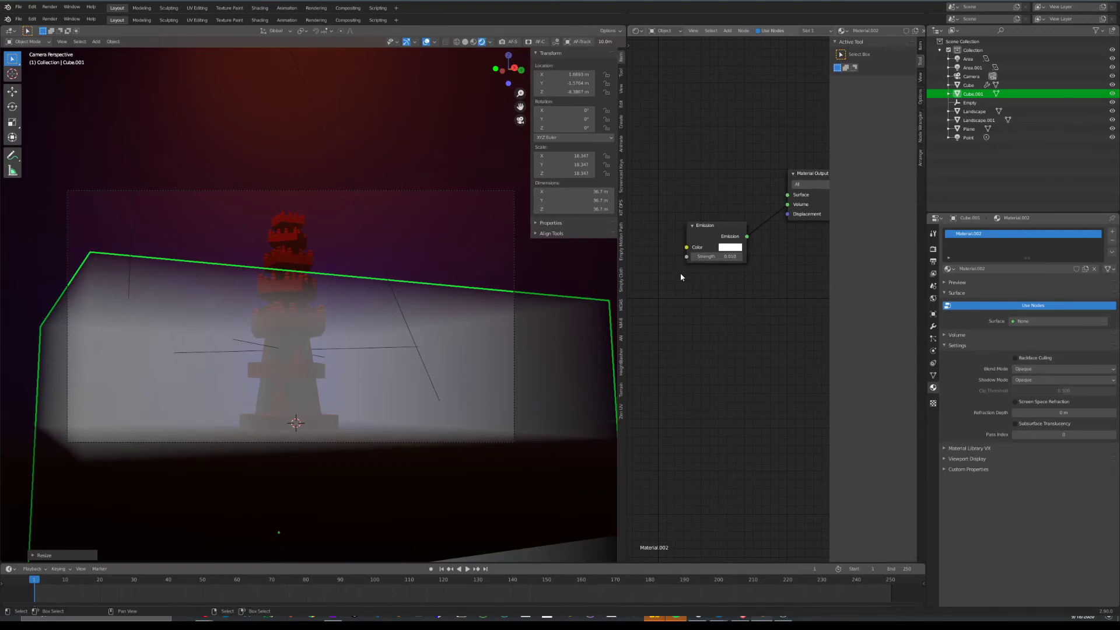
Add a Noise Texture node, use it to drive the Emission strength, and arrange the nodes
scroll(677, 268, up, 1)
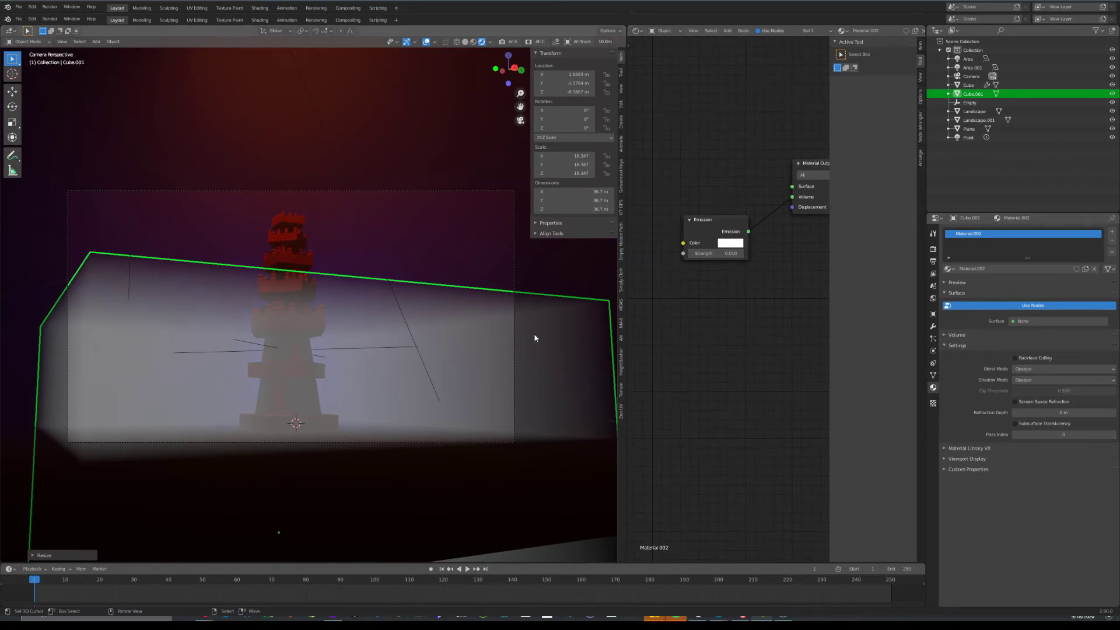
middle_drag(675, 320, 726, 331)
scroll(725, 331, down, 1)
key(shift+a)
click(691, 305)
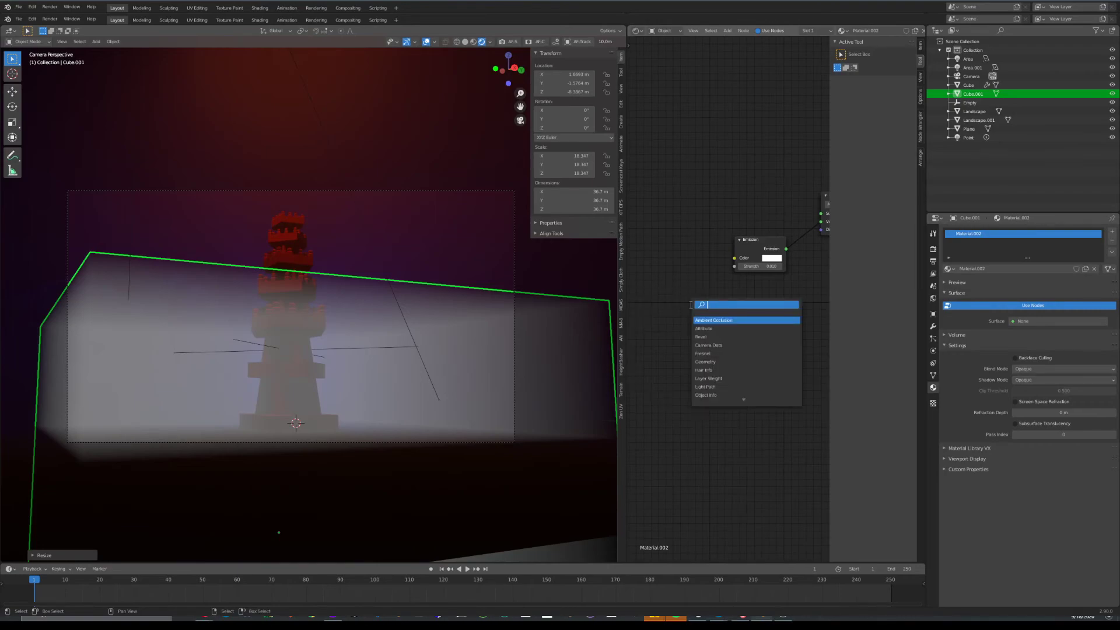
text(se)
click(728, 323)
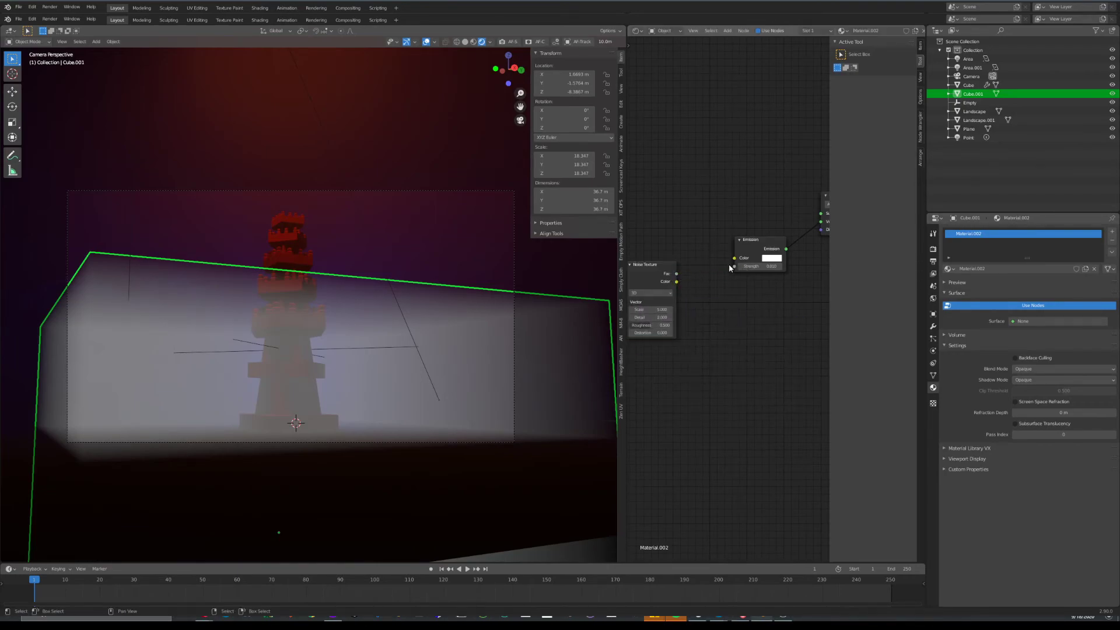
drag(739, 270, 736, 267)
middle_drag(717, 312, 746, 303)
drag(666, 270, 689, 285)
scroll(730, 290, up, 2)
key(g)
click(726, 306)
Insert a ColorRamp node between the Noise Texture and the Emission node
scroll(730, 309, down, 7)
key(shift+a)
text(scol)
click(746, 337)
click(721, 226)
middle_drag(756, 276, 730, 272)
scroll(705, 268, up, 3)
Move the ColorRamp's black stop to about 0.56 to break the fog into separate clouds
mouse_move(686, 252)
mouse_down()
mouse_move(740, 256)
mouse_move(688, 251)
mouse_up()
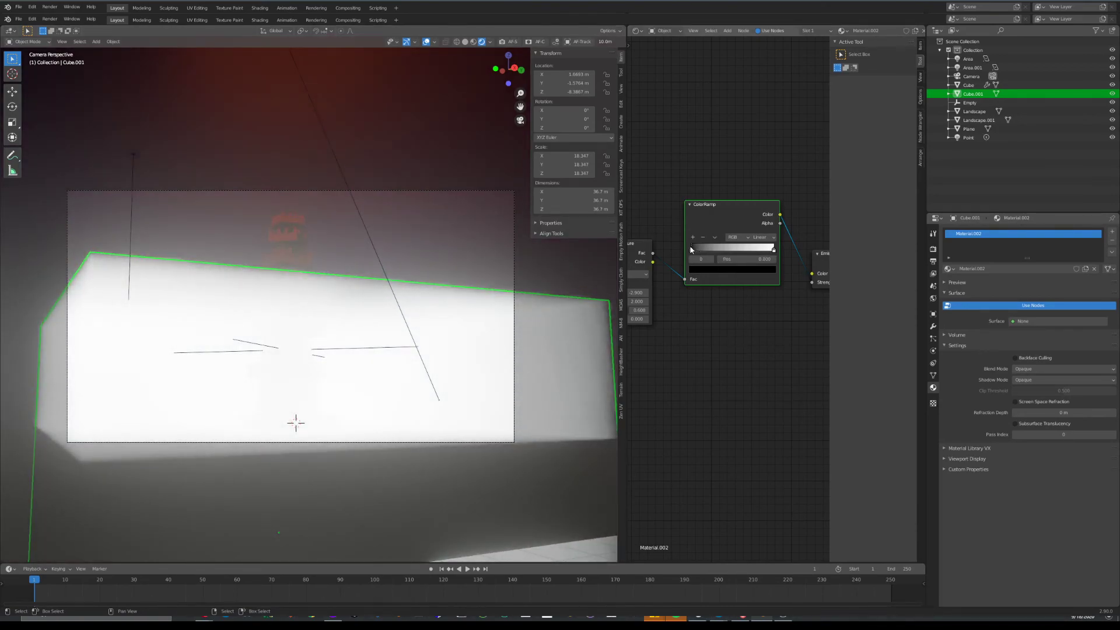
middle_drag(738, 286, 736, 323)
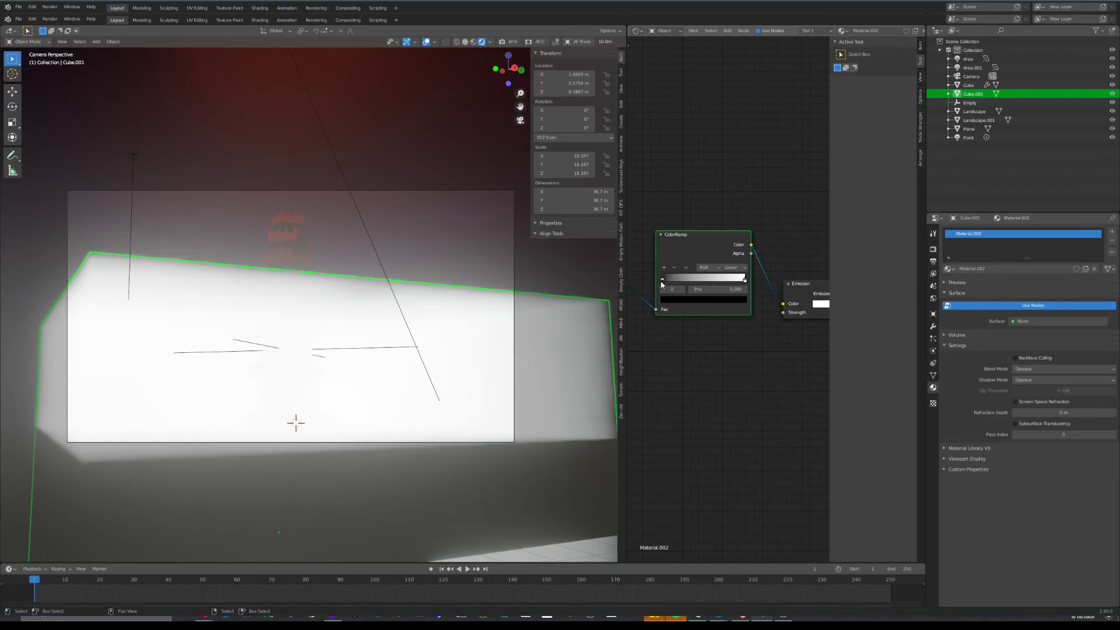
drag(663, 281, 710, 281)
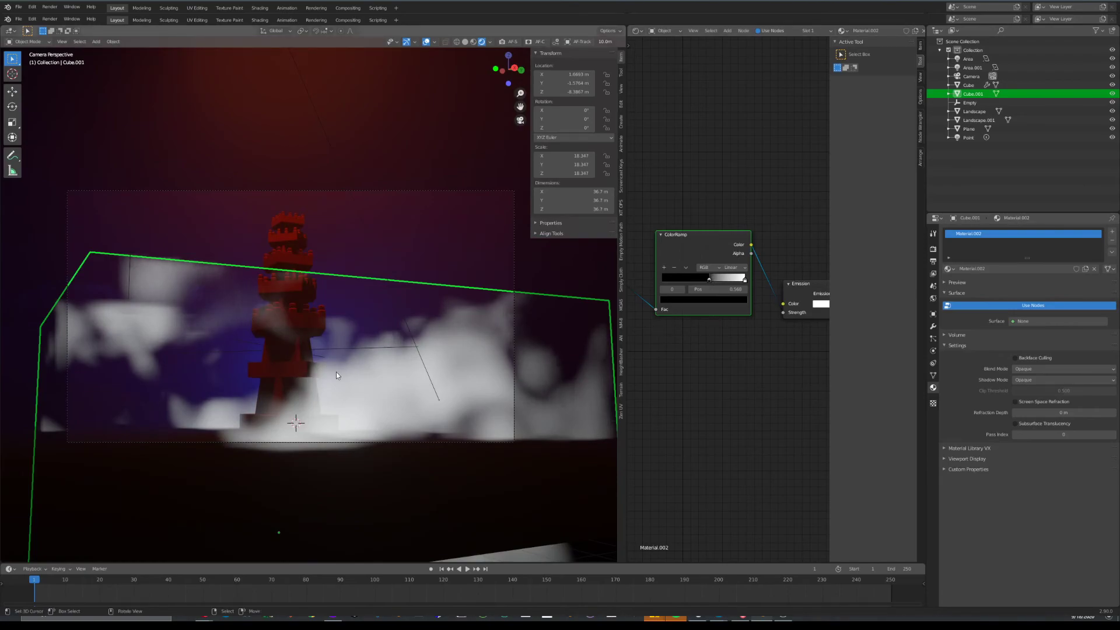
Lower the Noise Texture's scale to about -3.4
middle_drag(637, 387, 756, 367)
scroll(727, 362, up, 3)
drag(738, 309, 692, 310)
Raise the fog cube about 8 m along Z and reduce the Noise Texture's roughness
key(g)
key(z)
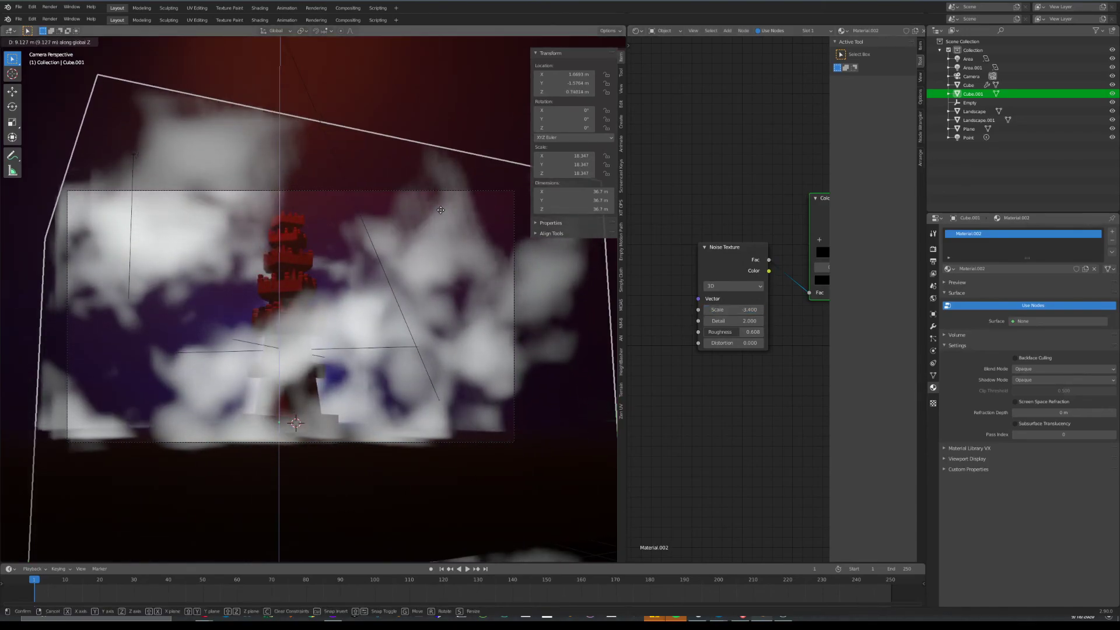
click(438, 226)
drag(735, 334, 721, 310)
Change the Emission colour of the fog from white to a dark green
middle_drag(777, 362, 673, 387)
middle_drag(756, 329, 630, 364)
click(747, 338)
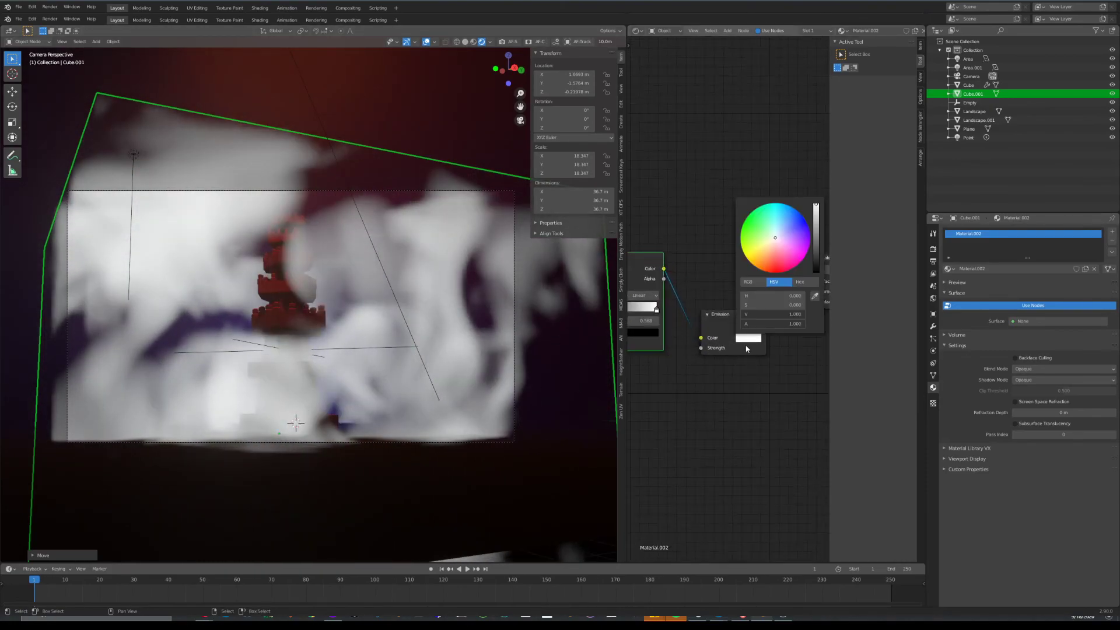
mouse_move(784, 231)
mouse_down()
mouse_move(795, 226)
mouse_move(757, 239)
mouse_move(748, 227)
mouse_up()
drag(817, 229, 816, 253)
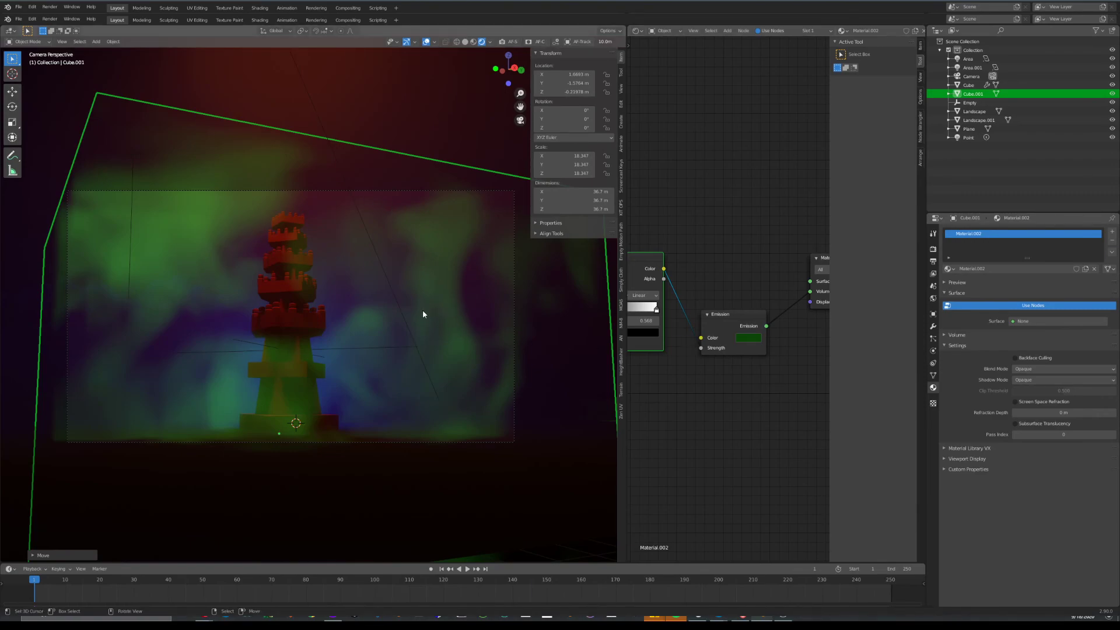
Add a Volume Scatter node, drive its density with the ColorRamp, and link it to the Volume output in place of Emission
key(shift+a)
click(749, 396)
text(vo)
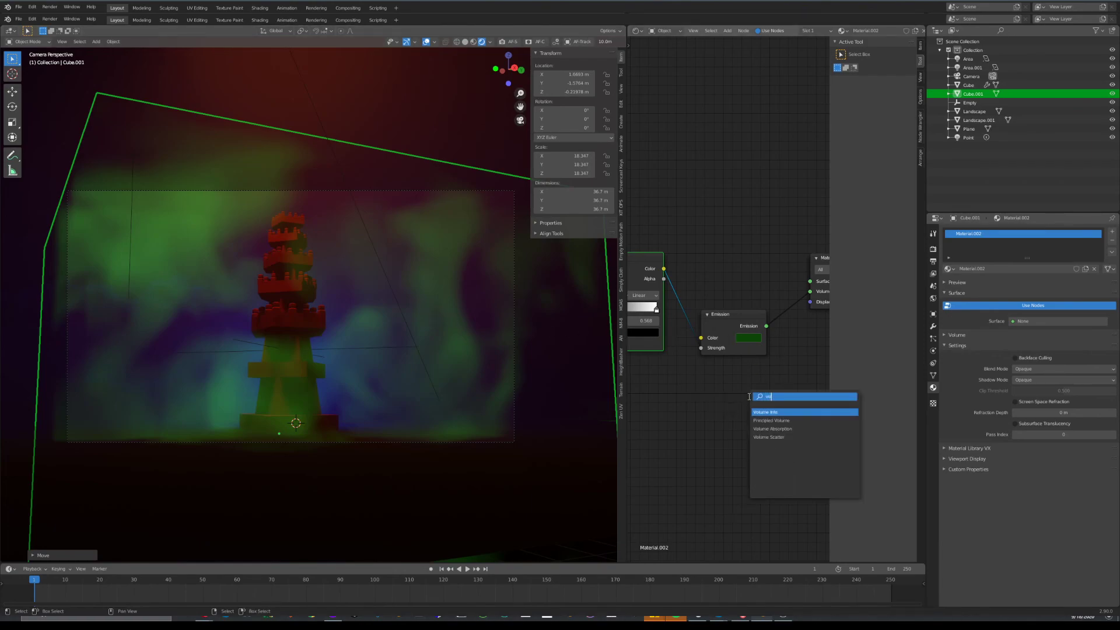
key(BackSpace)
key(BackSpace)
key(BackSpace)
click(769, 437)
click(745, 398)
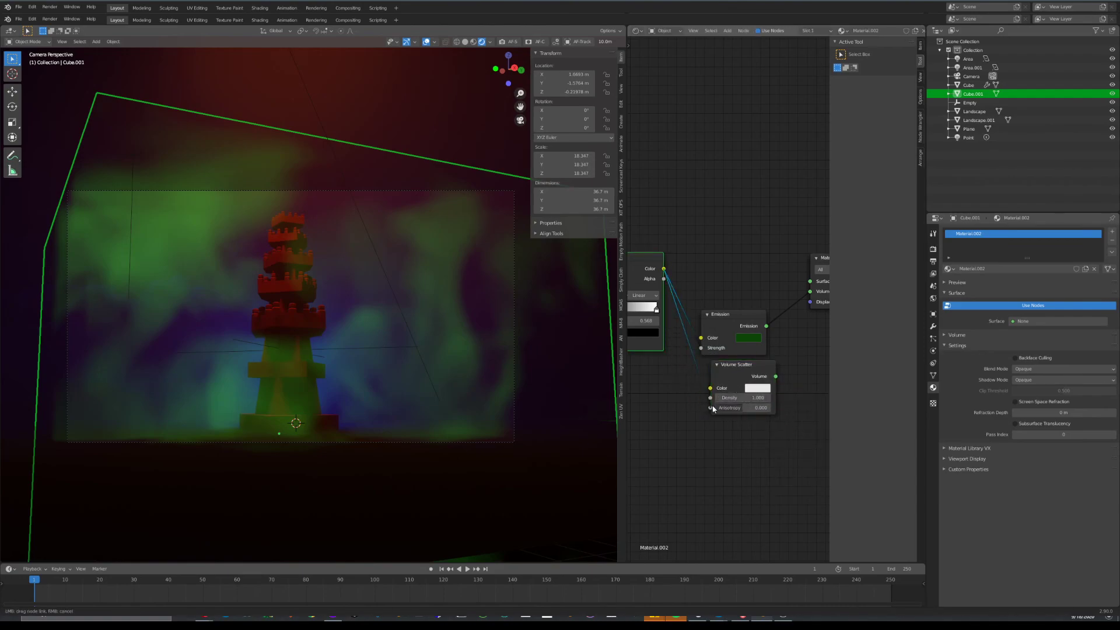
drag(776, 377, 810, 293)
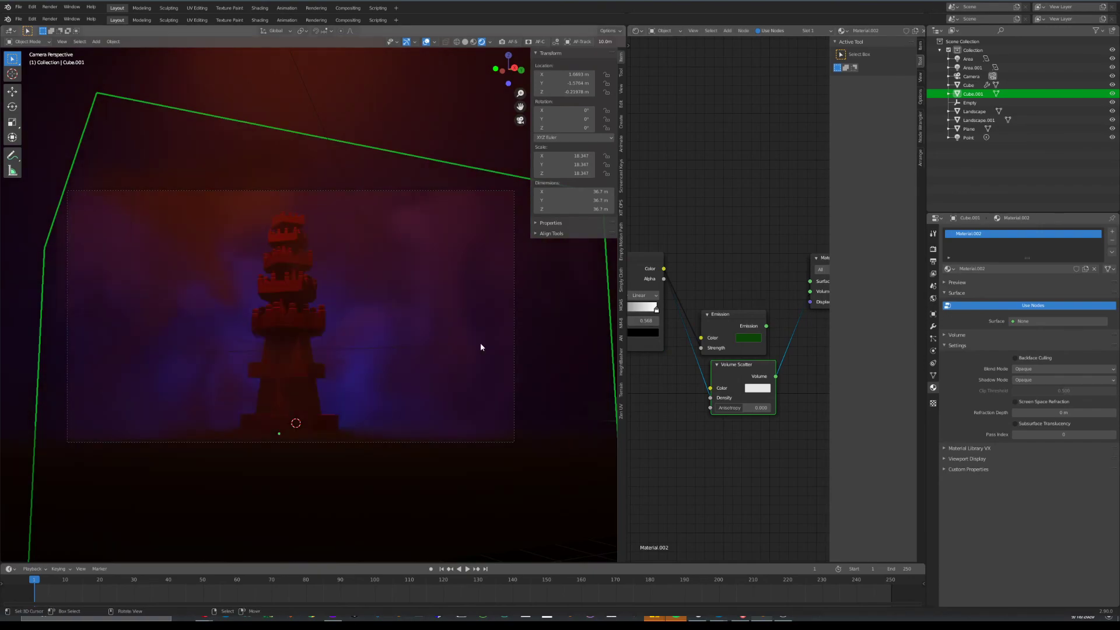
Scale the fog cube up to about 37.9 m per side and rotate it around the global Z axis
key(g)
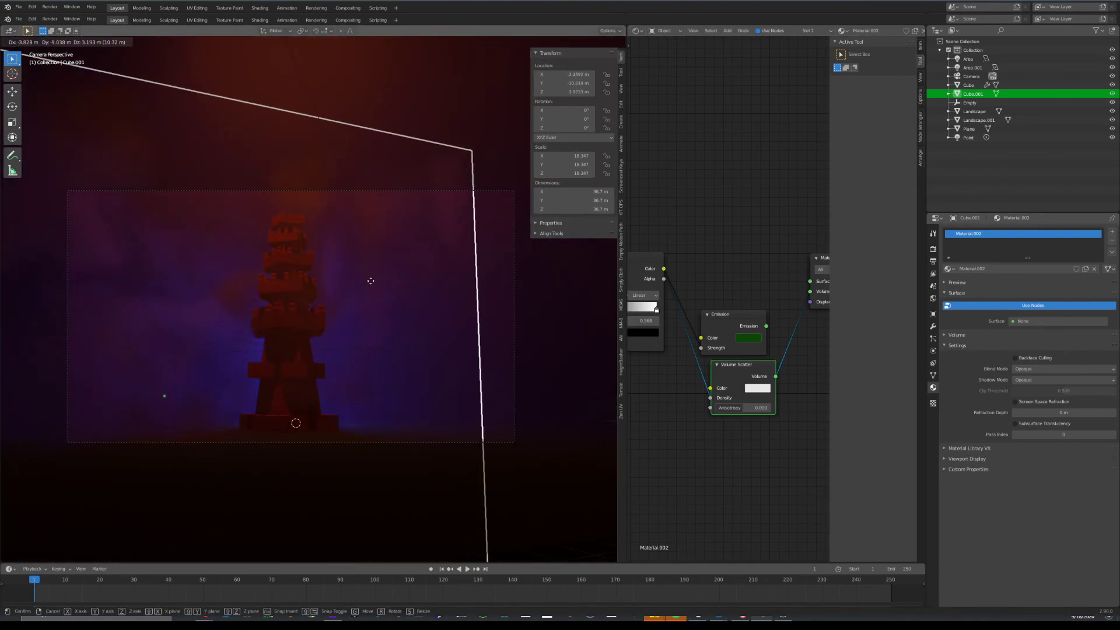
key(s)
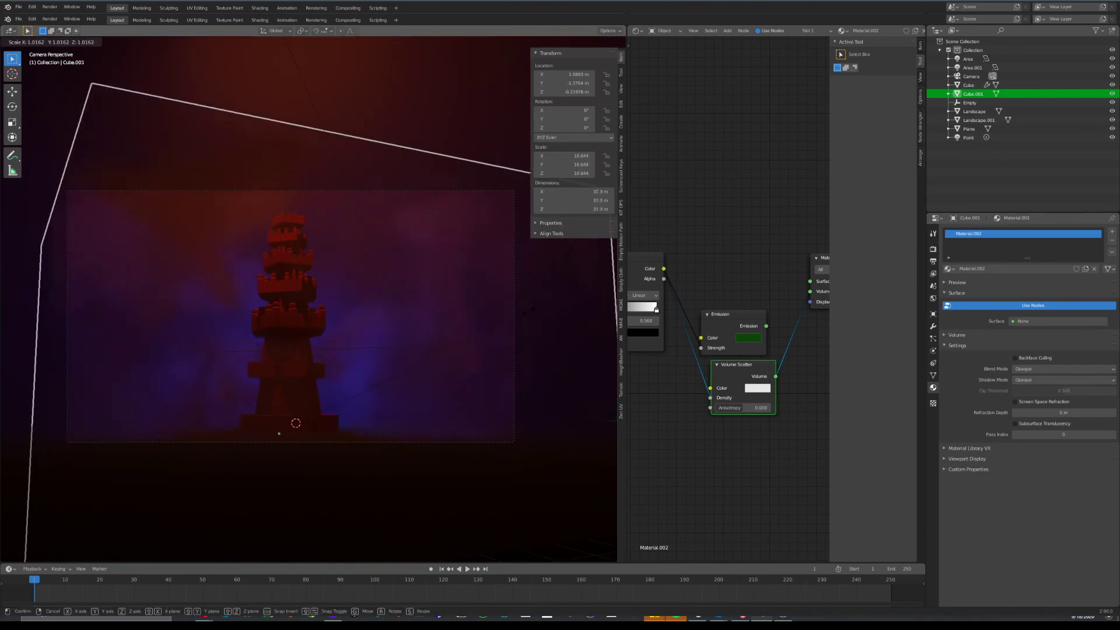
click(448, 200)
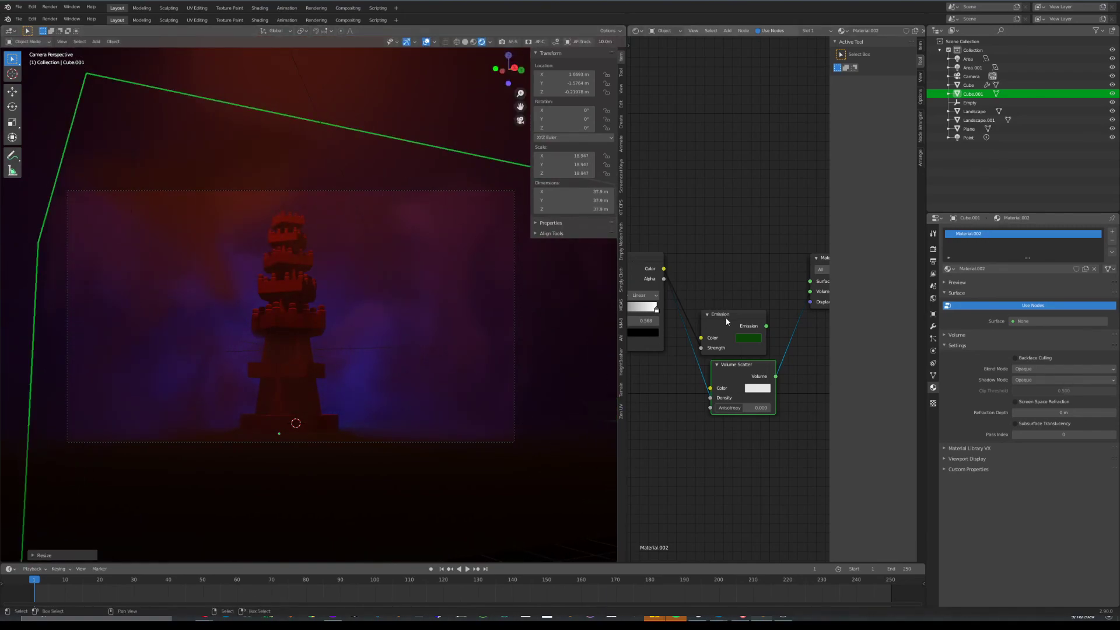
key(r)
key(z)
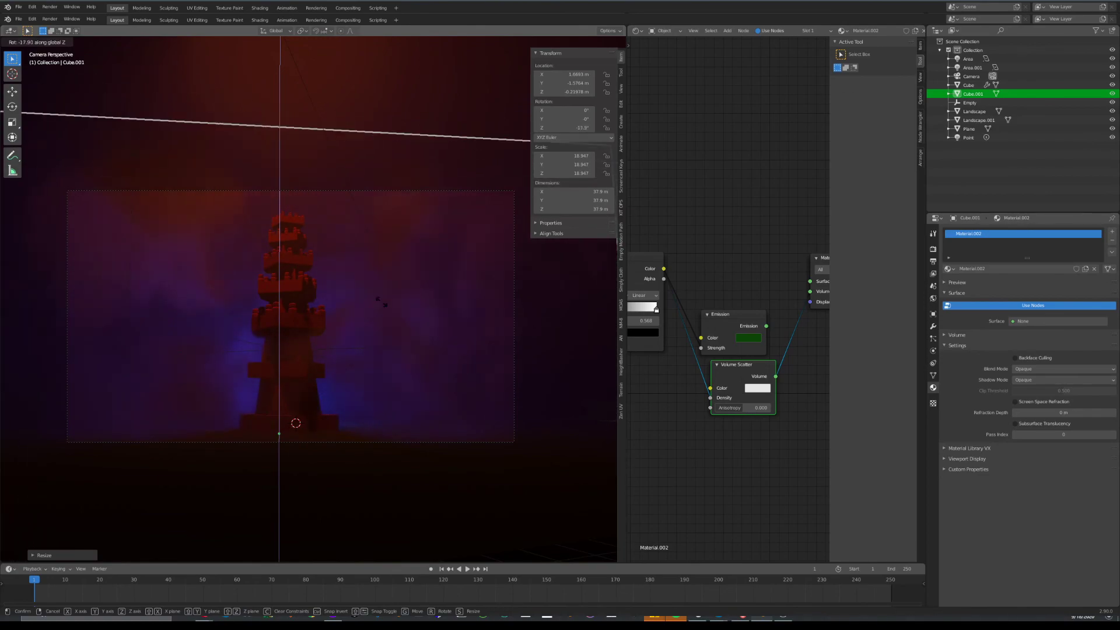
click(208, 296)
Enlarge the fog cube to about 38.7 m per side and shift it slightly upward
key(s)
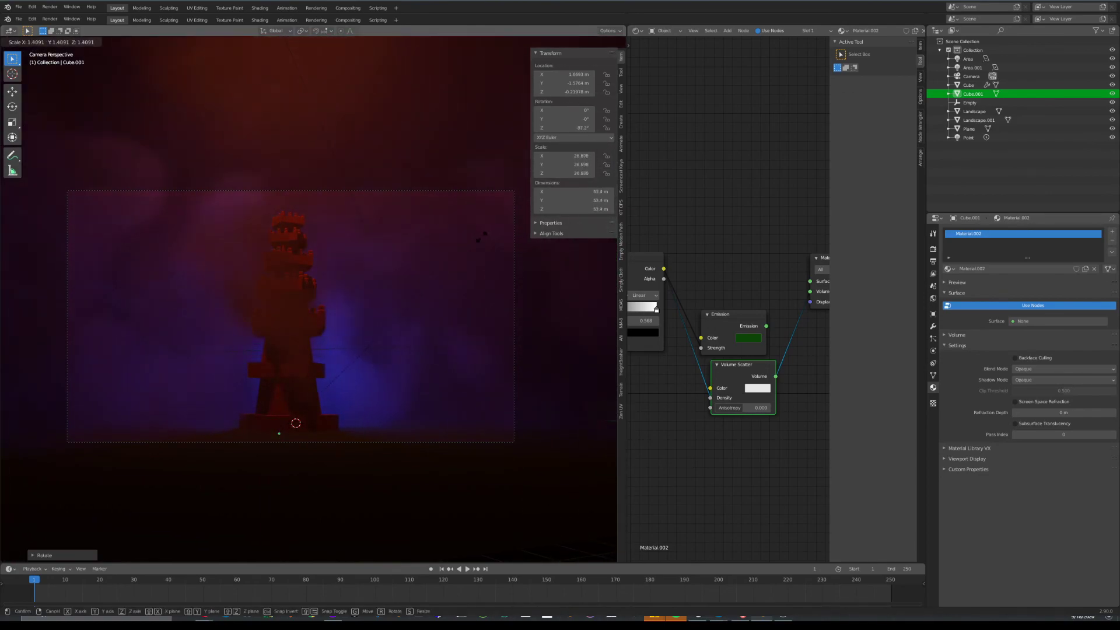
click(417, 283)
key(g)
click(425, 288)
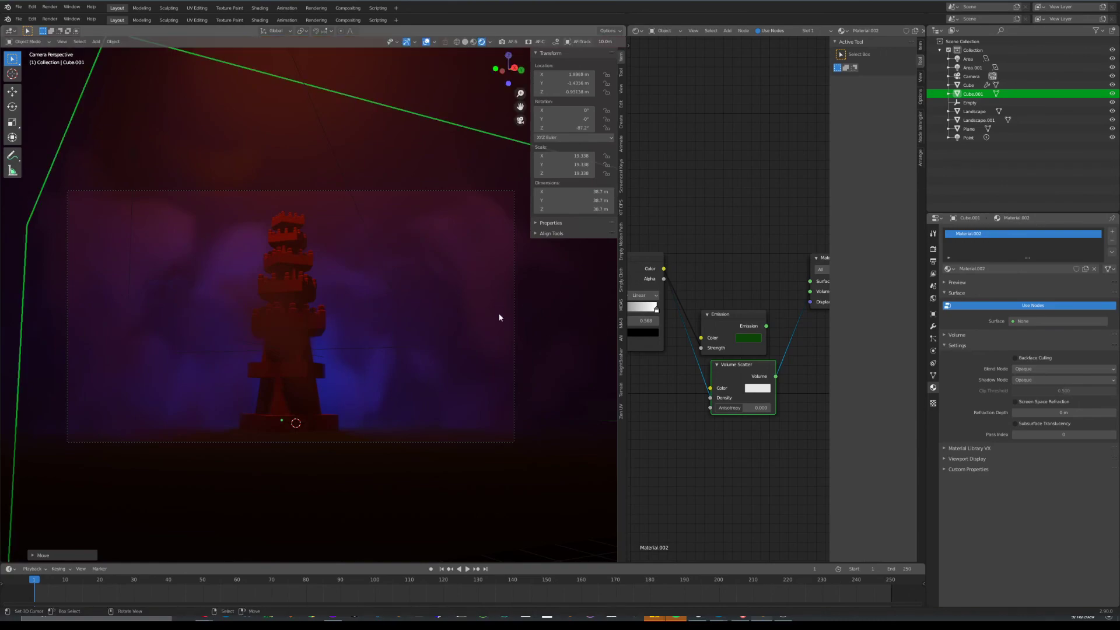
Reposition the camera with walk navigation, moving it left and back around the tower while keeping the tower centred in frame
key(shift+grave)
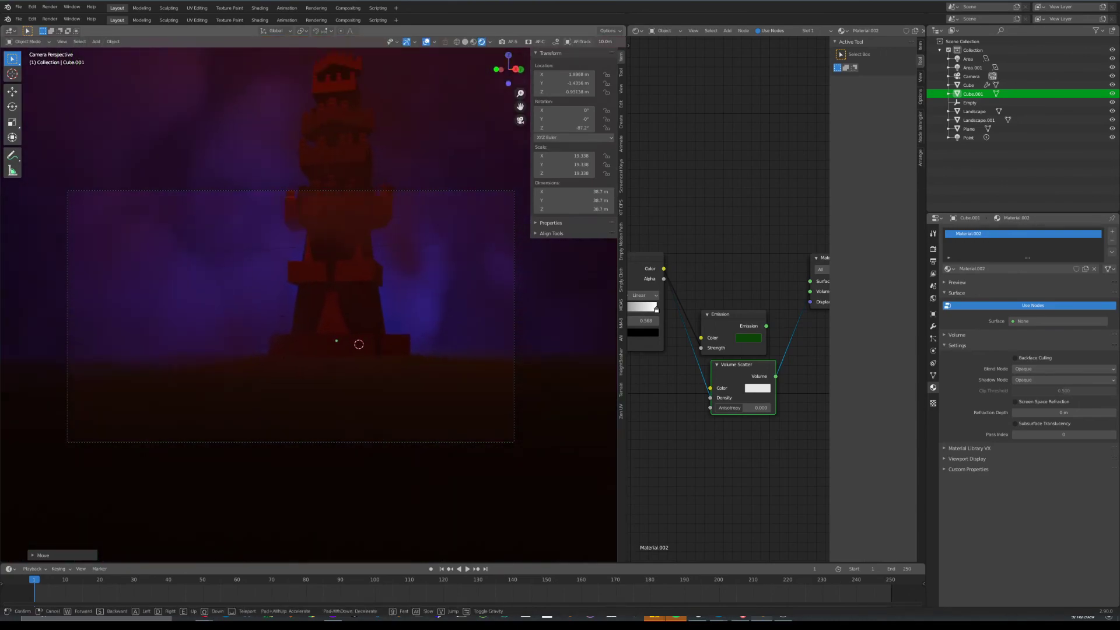
key(a)
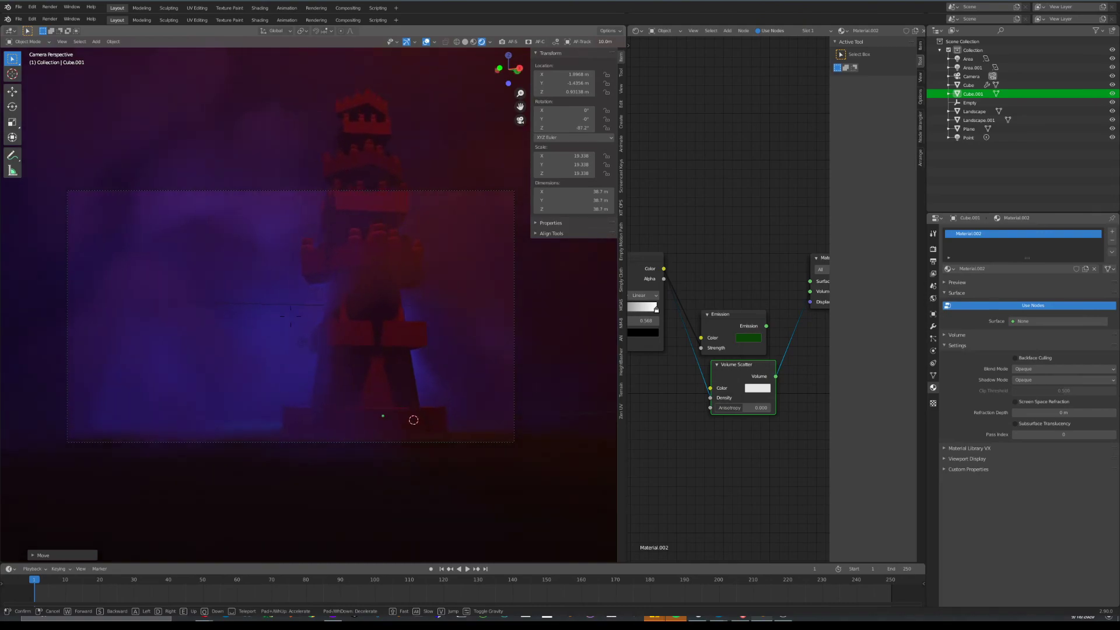
key(s)
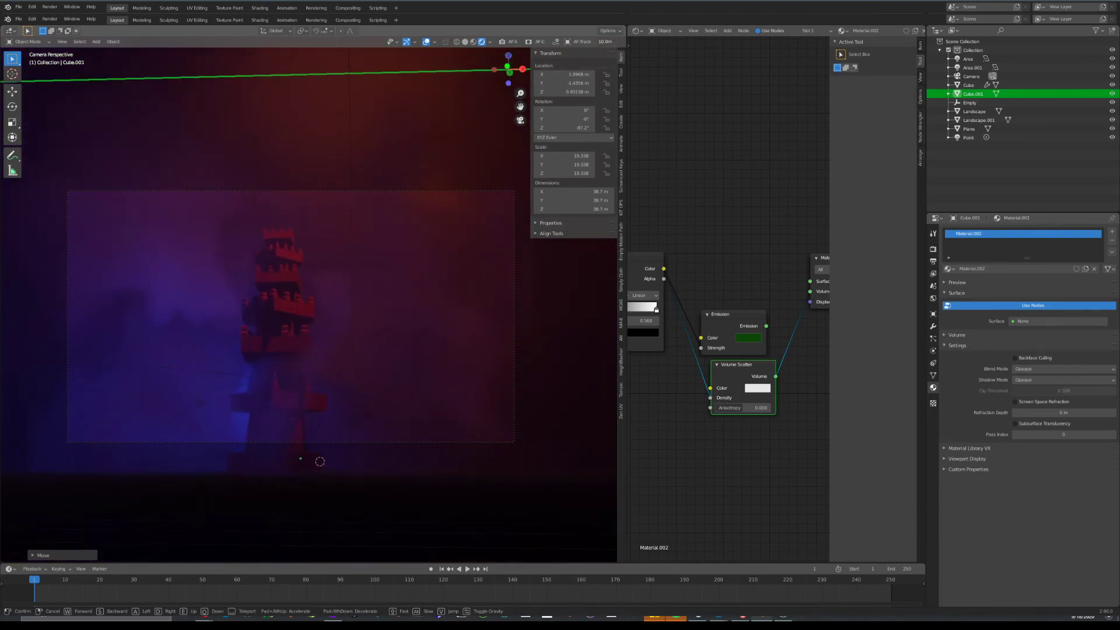
key(a)
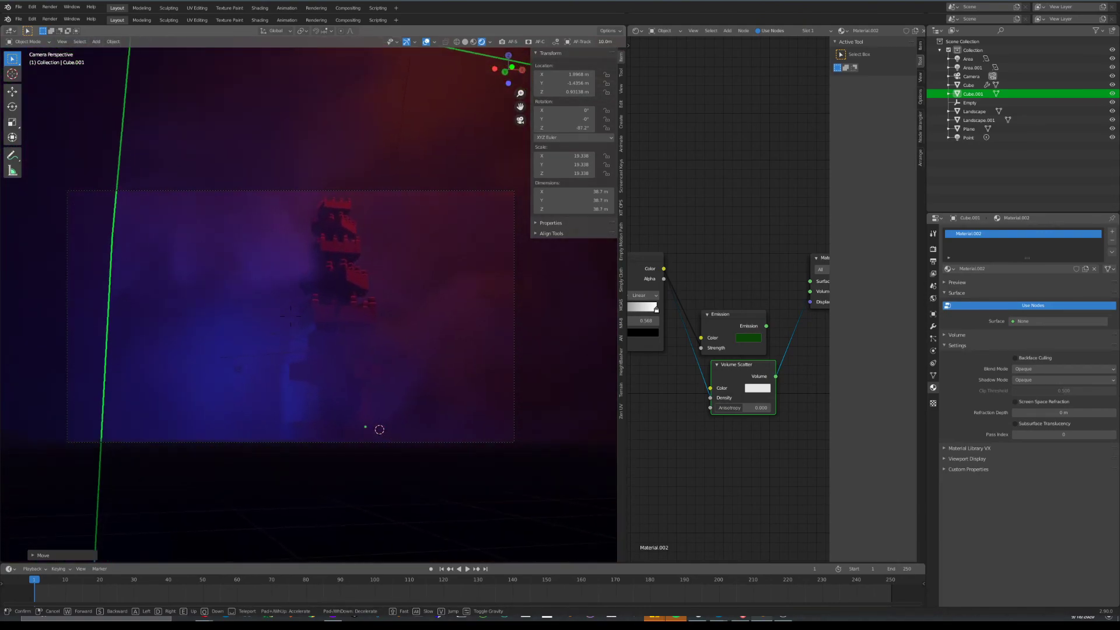
click(308, 316)
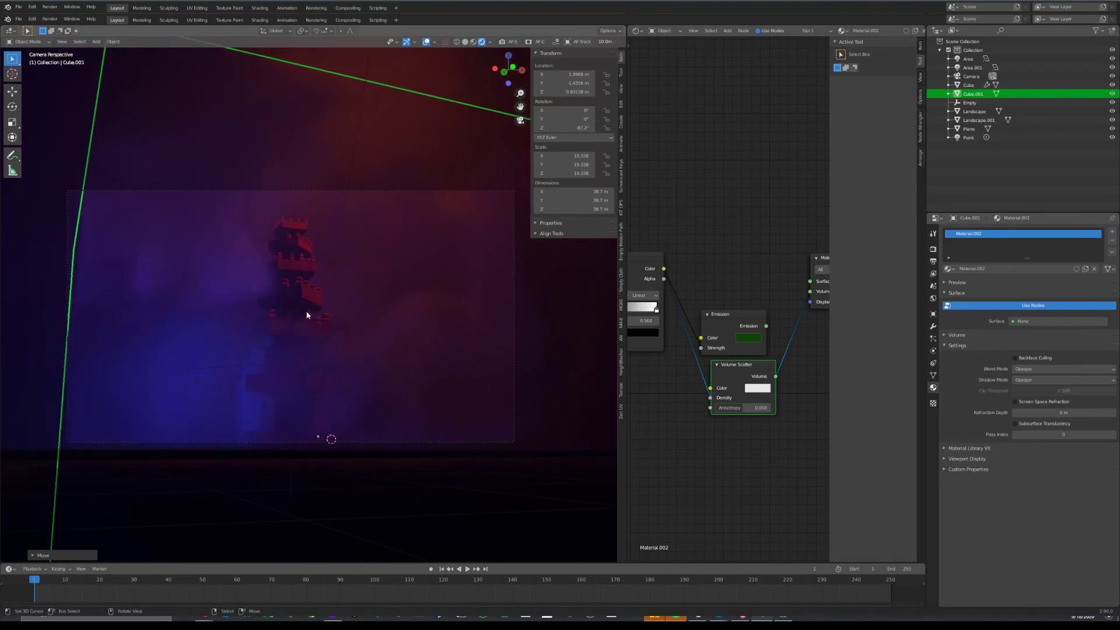